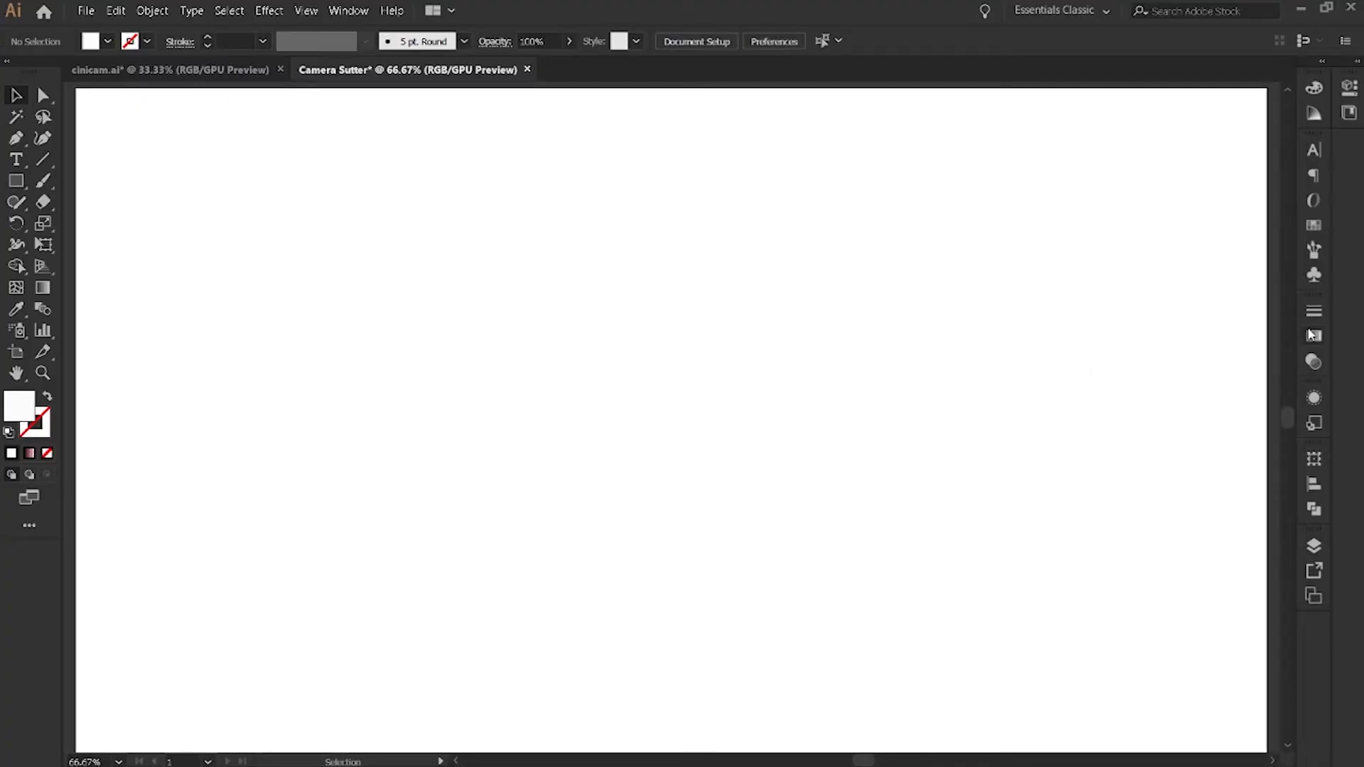
- Tear the Gradient, Transparency, Align and Pathfinder panels out of their docked groups
left_click(1312, 334)
mouse_move(1159, 303)
left_mouse_down()
mouse_move(995, 240)
mouse_move(1071, 240)
mouse_move(1016, 254)
left_mouse_up()
mouse_move(1177, 305)
left_mouse_down()
mouse_move(1122, 216)
mouse_move(1113, 239)
left_mouse_up()
left_click(1315, 435)
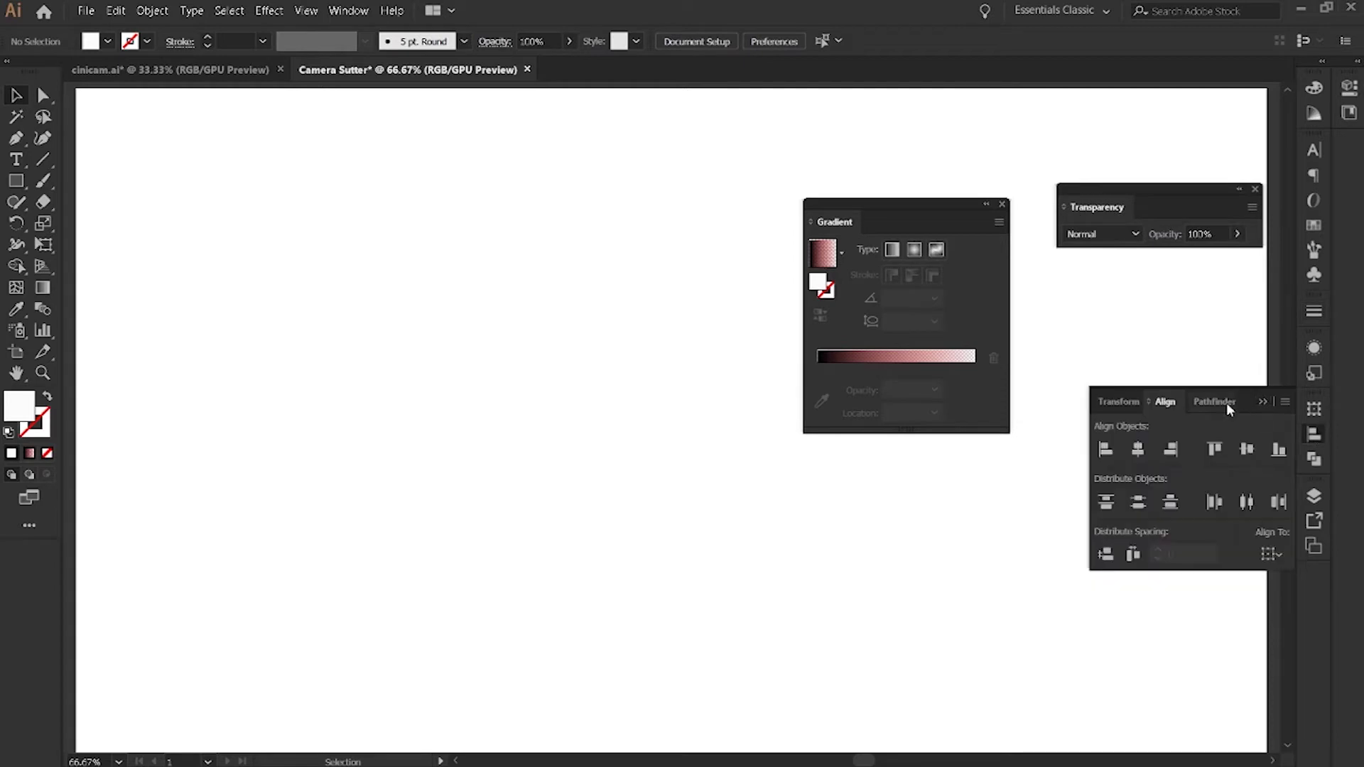
left_click_drag(1165, 402, 1051, 296)
left_click(1314, 471)
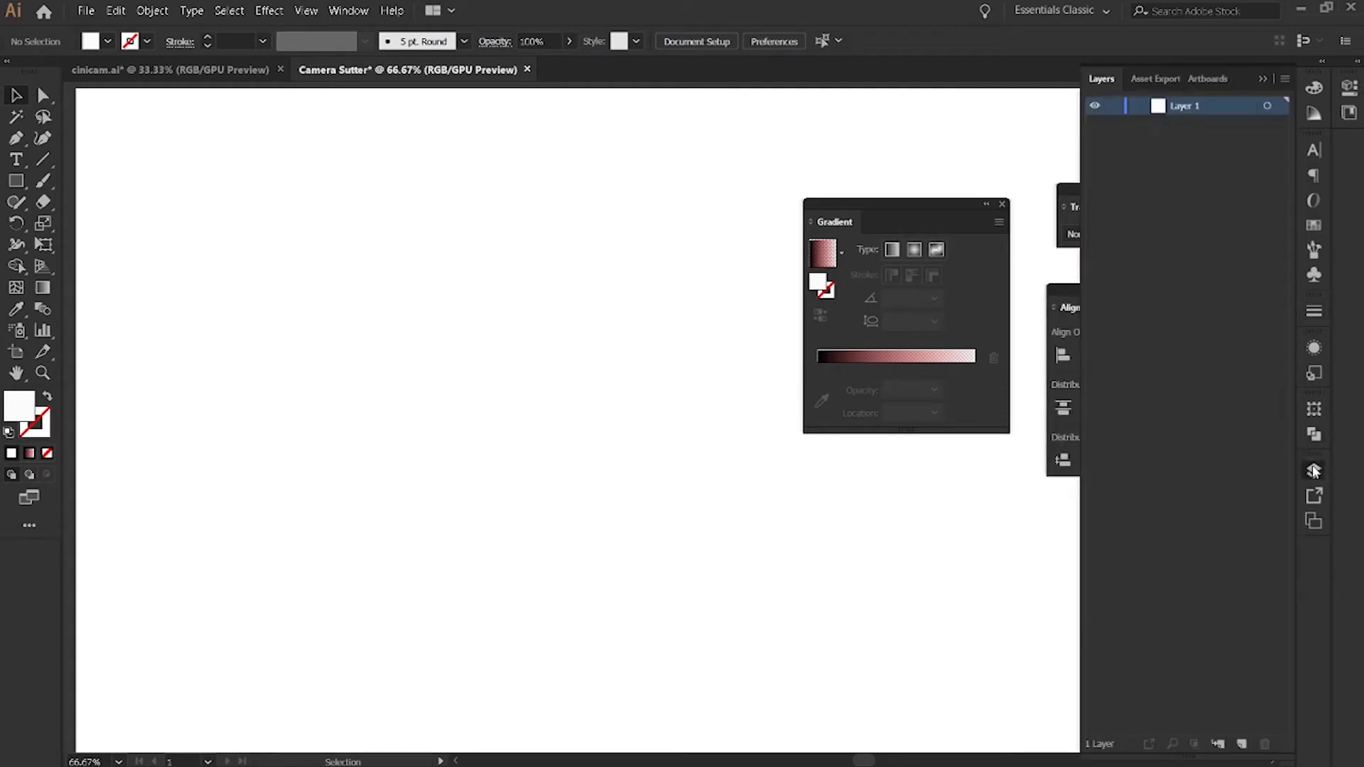
left_click(1315, 433)
left_click_drag(1181, 402, 863, 520)
left_click(1261, 402)
- Stack Pathfinder, Align and Transparency with Gradient in one column, checking the Window menu
left_click_drag(1144, 301, 1134, 344)
left_click_drag(937, 511, 913, 438)
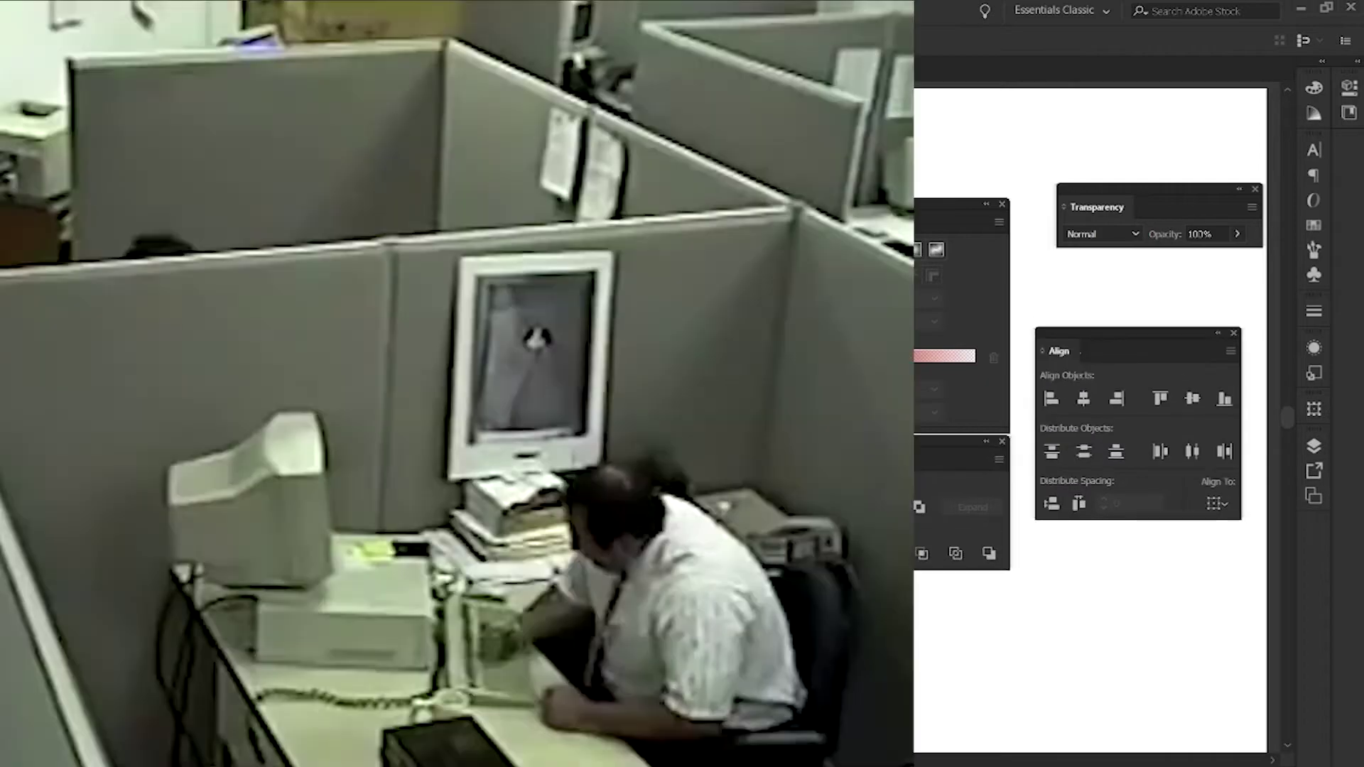
left_click_drag(1058, 351, 959, 561)
left_click_drag(1123, 185, 1131, 116)
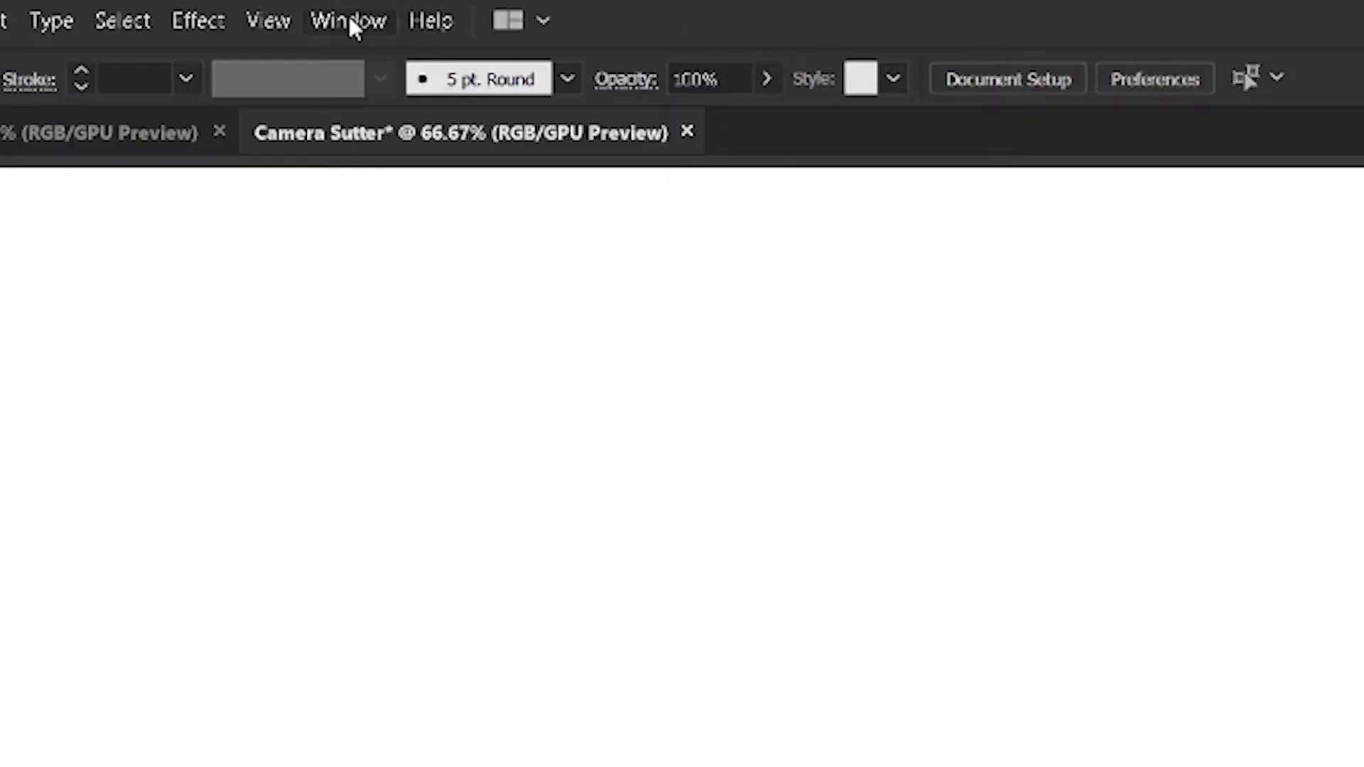
left_click(348, 10)
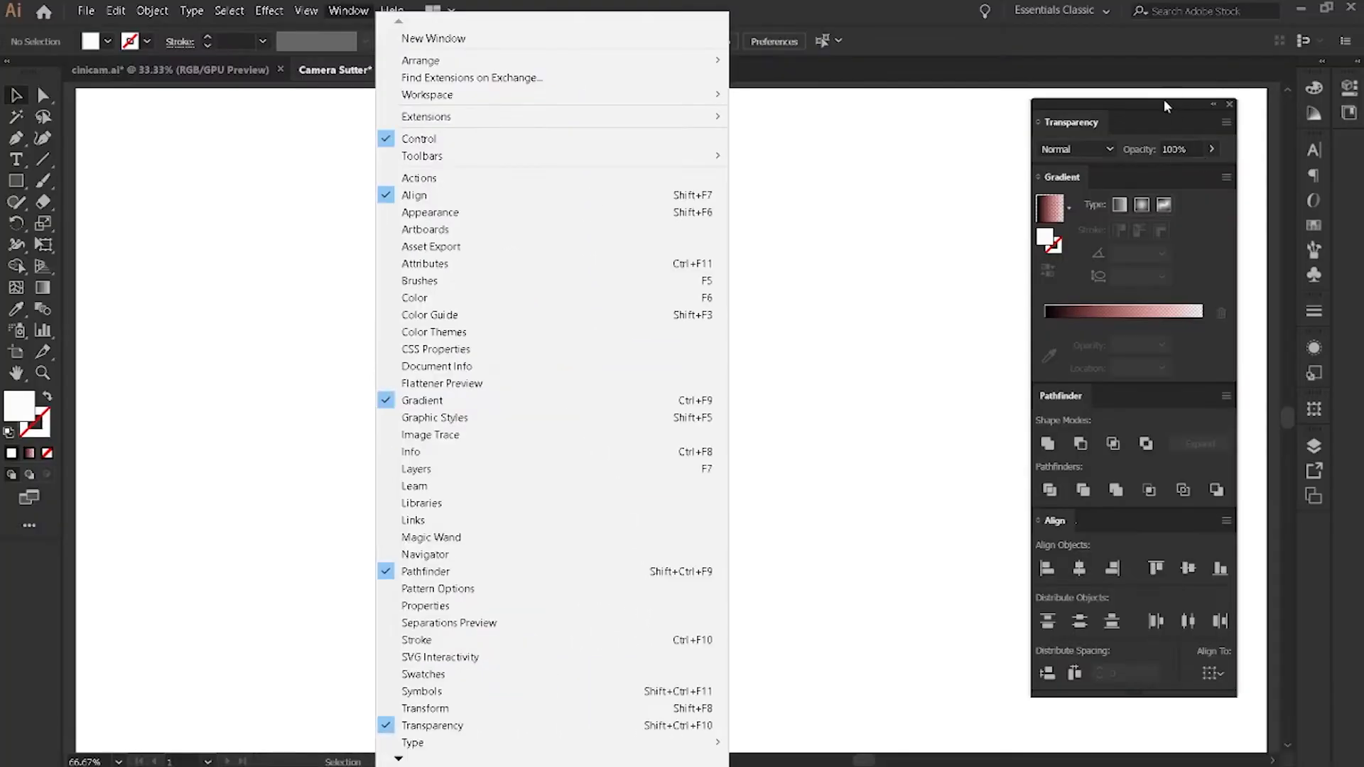
left_click(1164, 101)
- Dock the panel stack at the right and draw a 560.68 px circle from the artboard centre
left_click_drag(1158, 99, 1279, 69)
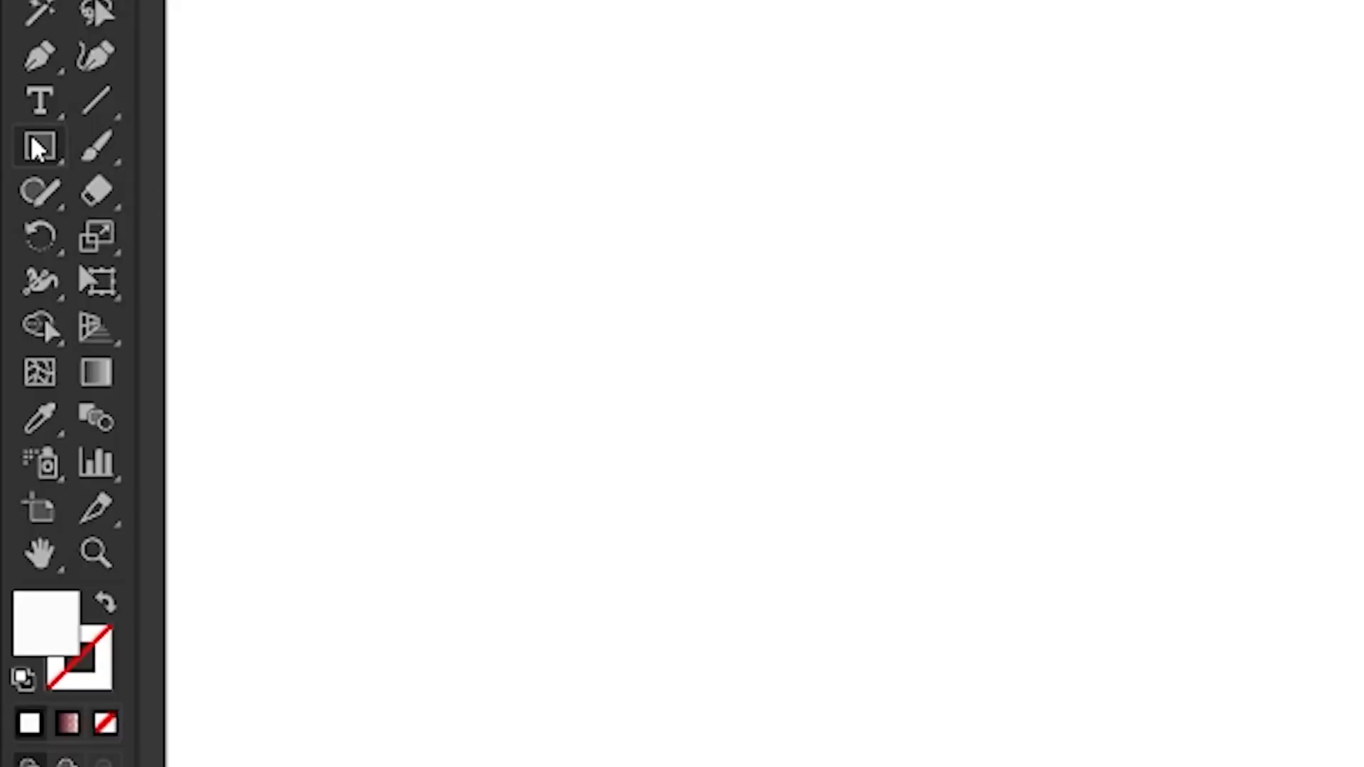
left_click_drag(16, 180, 78, 223)
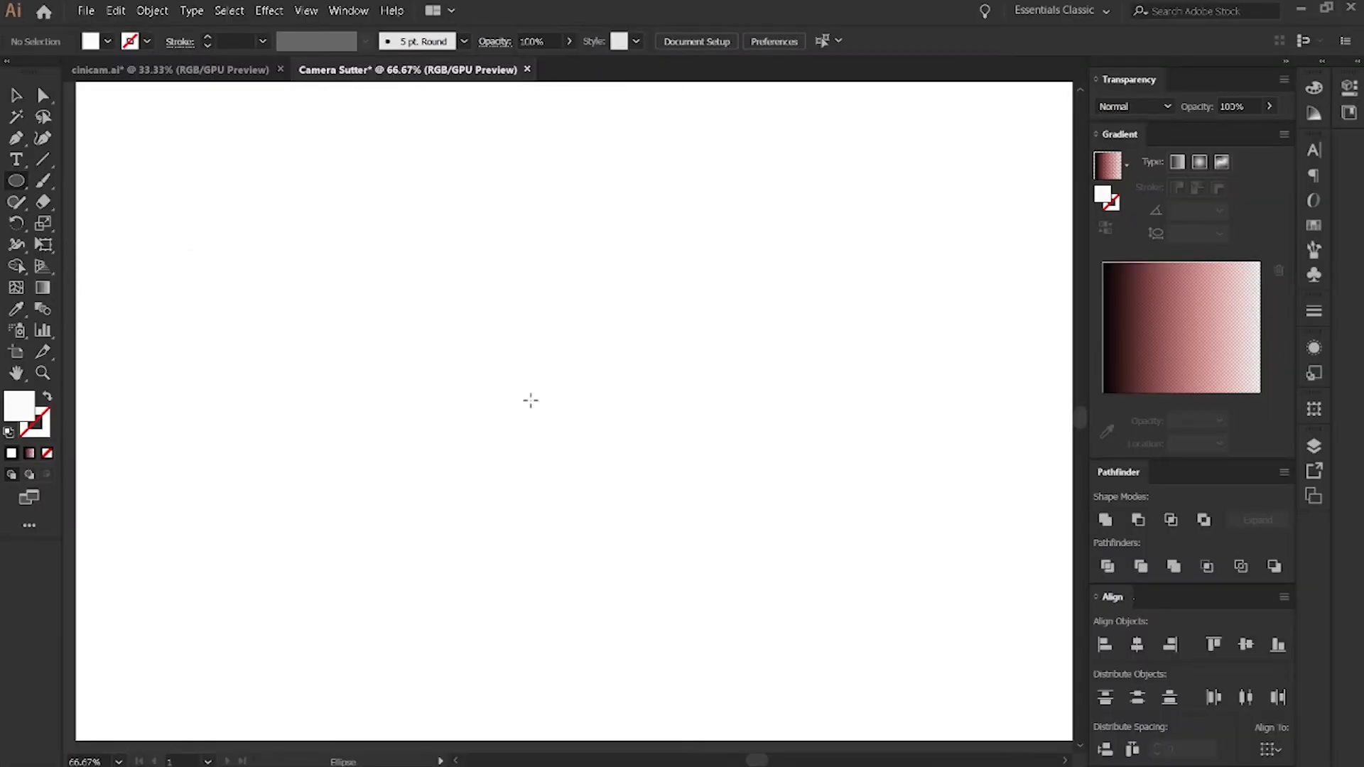
mouse_move(530, 400)
left_mouse_down()
mouse_move(554, 395)
mouse_move(618, 490)
mouse_move(791, 611)
left_mouse_up()
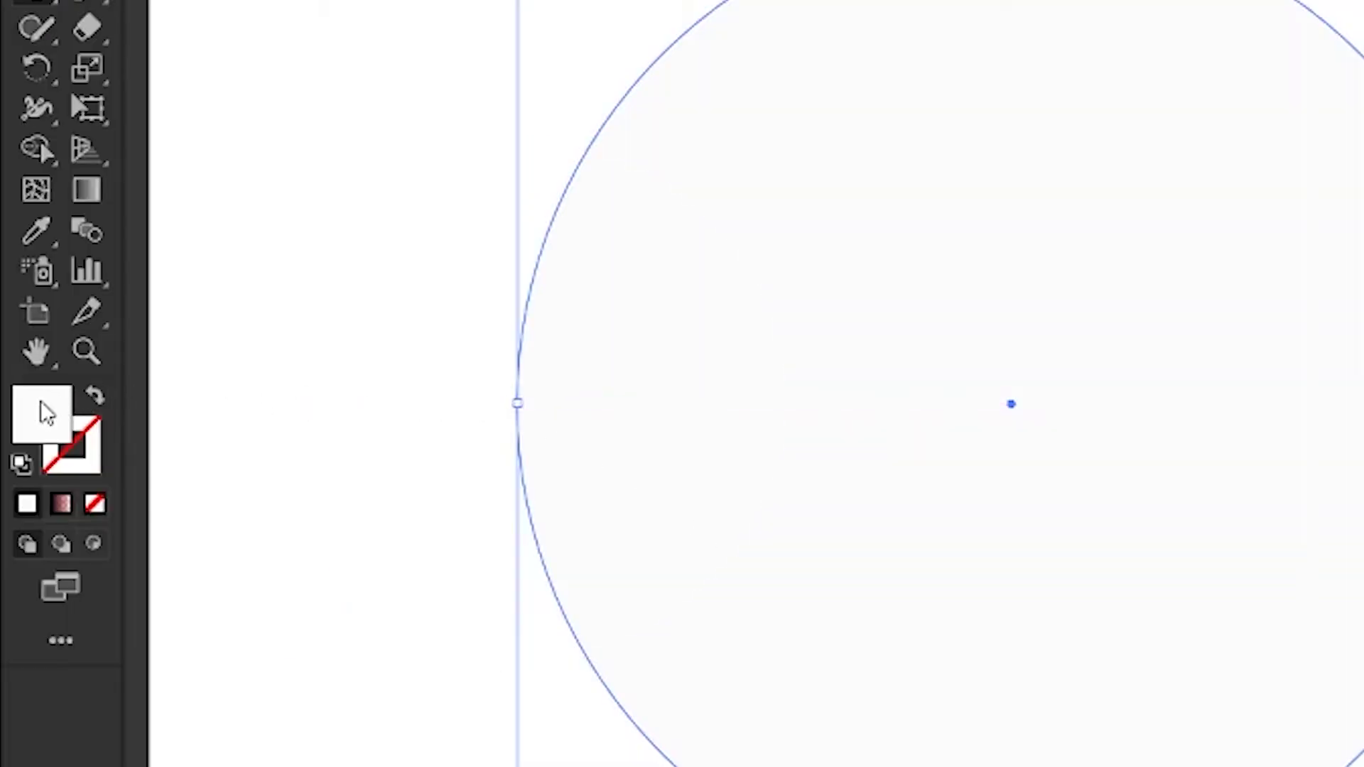
- Fill the circle with solid black (000000) and recentre the view on it
double_click(44, 414)
type("000000")
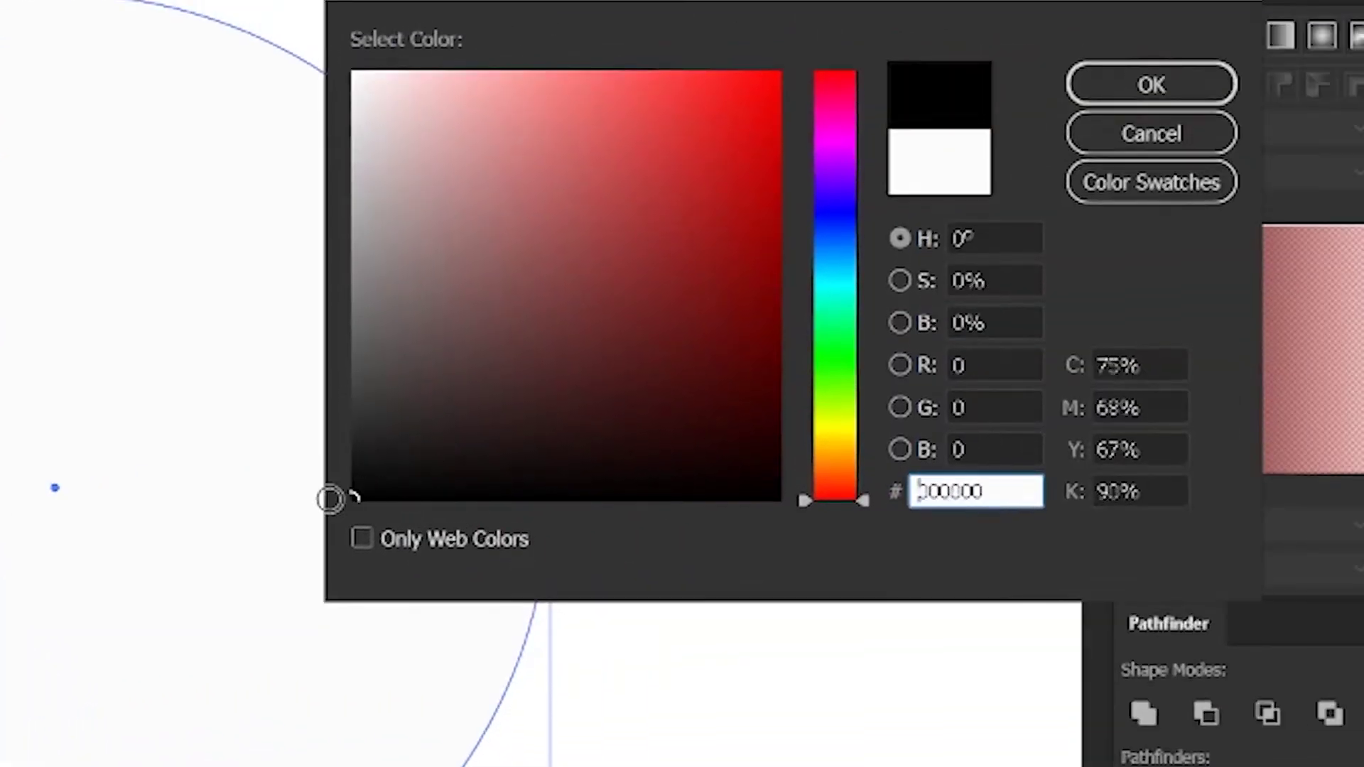
left_click(1149, 84)
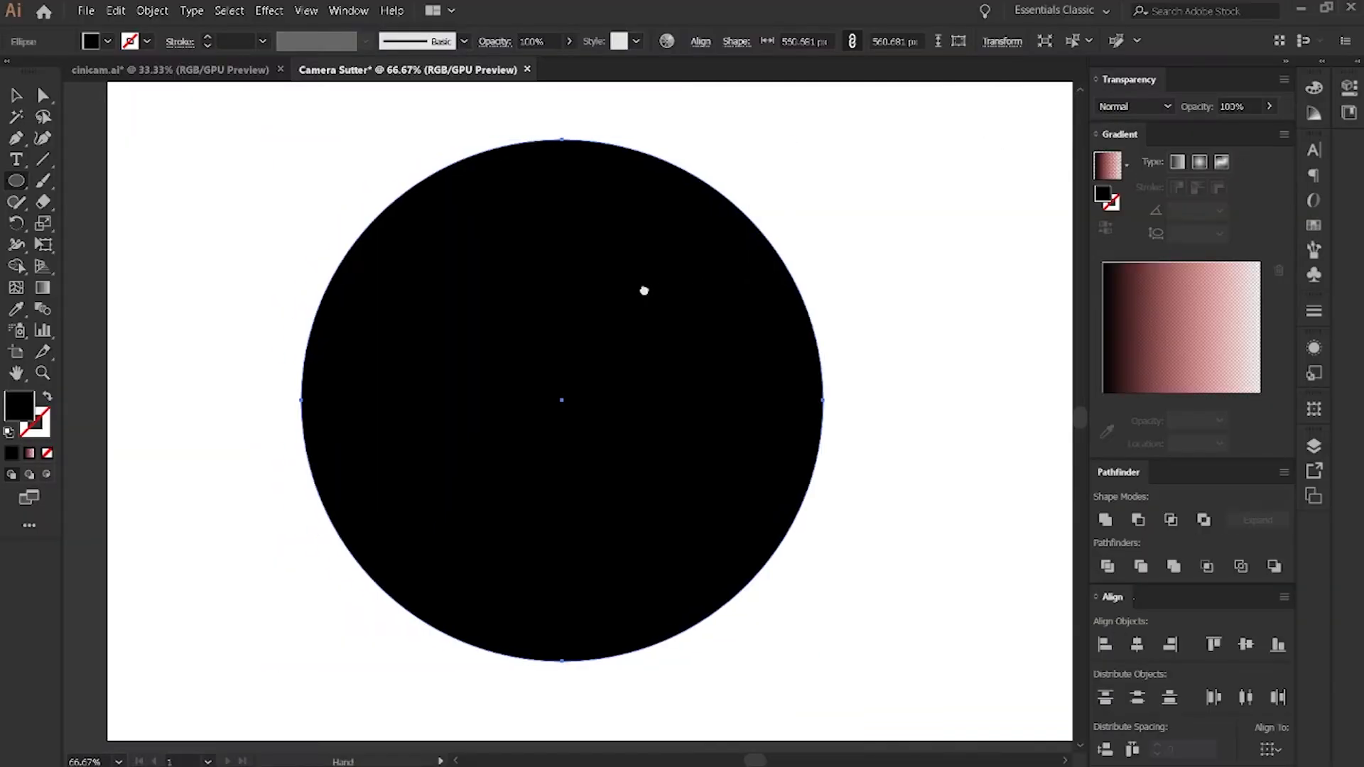
left_click_drag(643, 291, 599, 289)
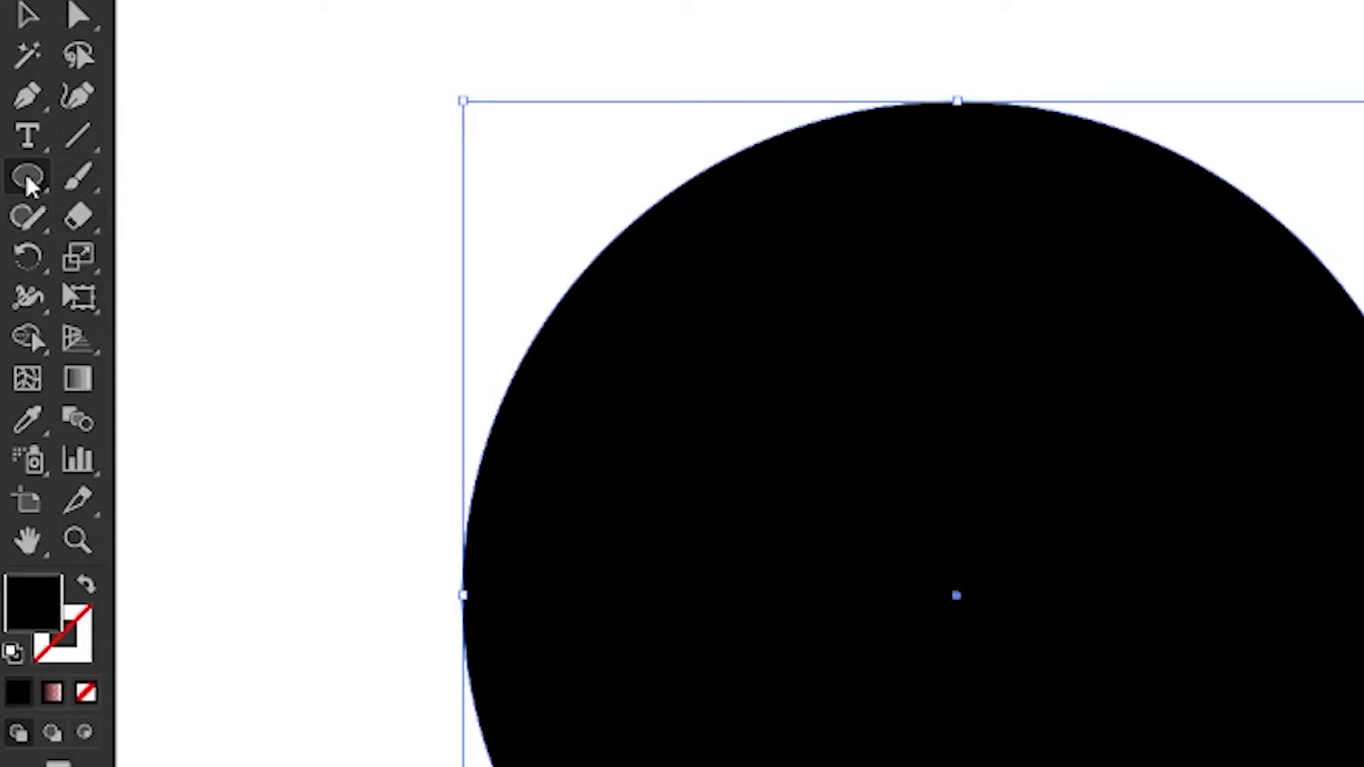
- Draw a white-filled hexagon from the circle's centre and align both shapes' centres
left_click(29, 185)
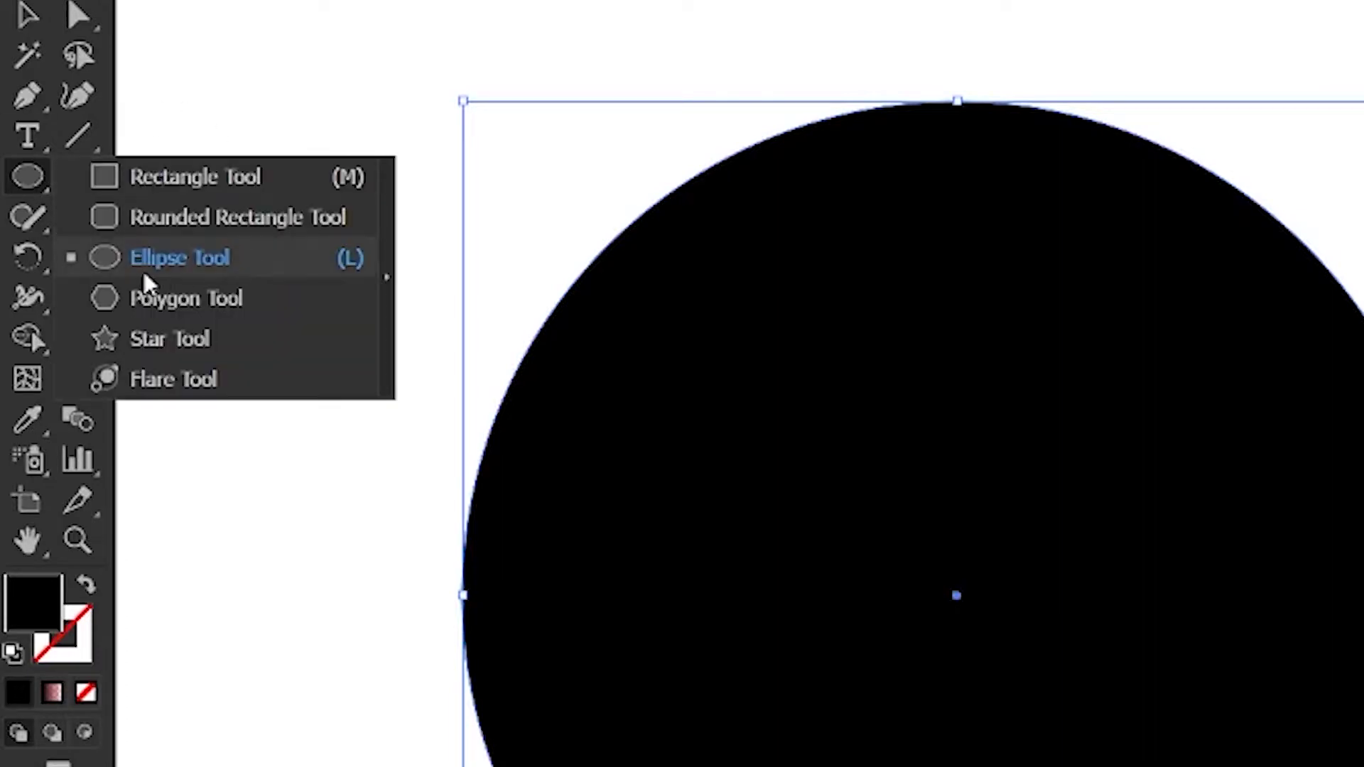
left_click(147, 299)
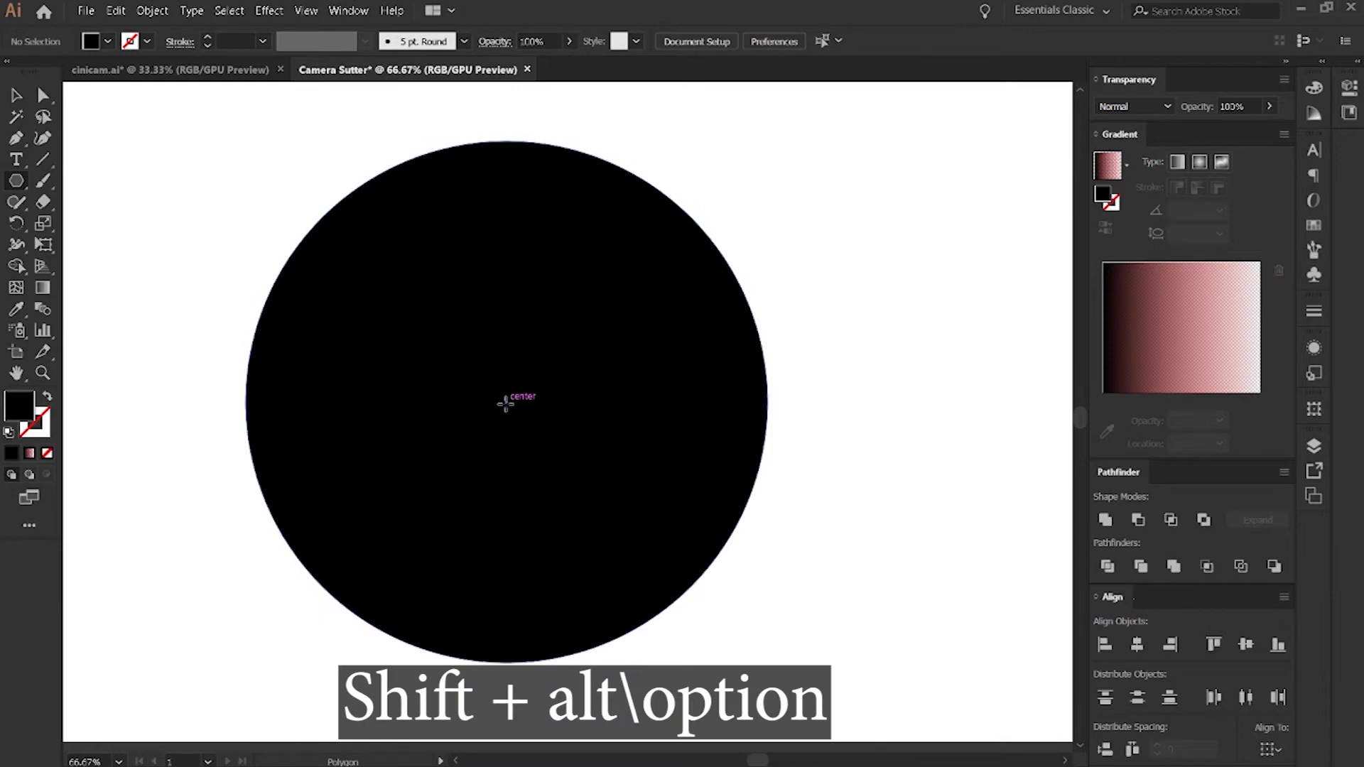
left_click_drag(505, 403, 630, 530)
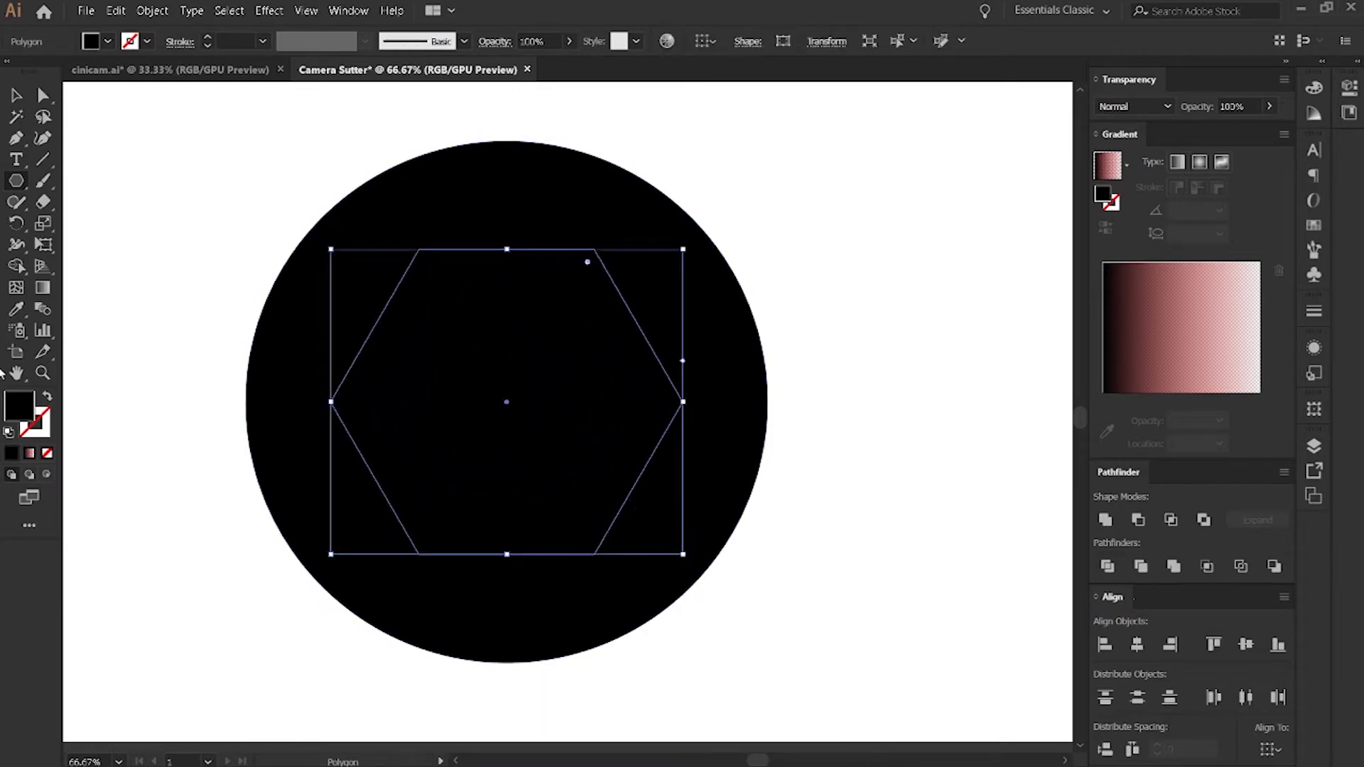
double_click(21, 404)
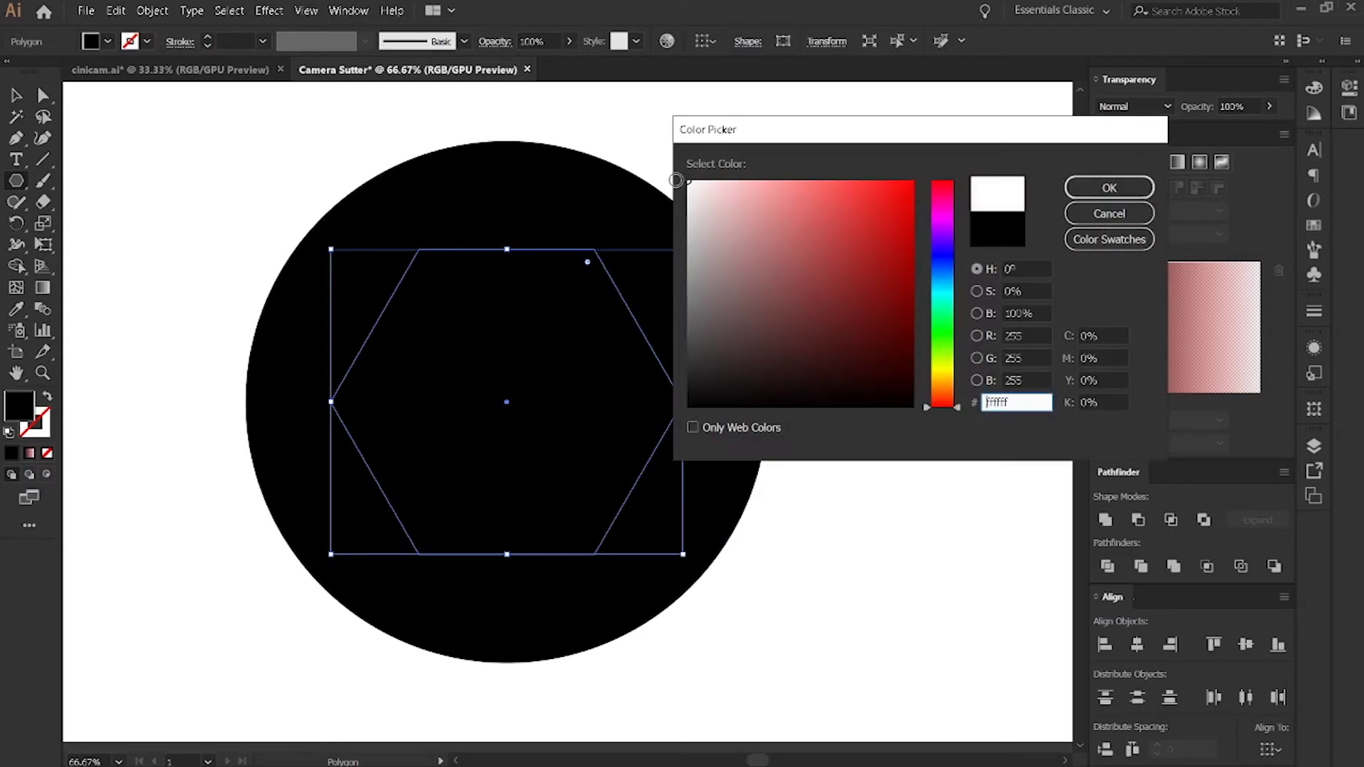
left_click(1109, 187)
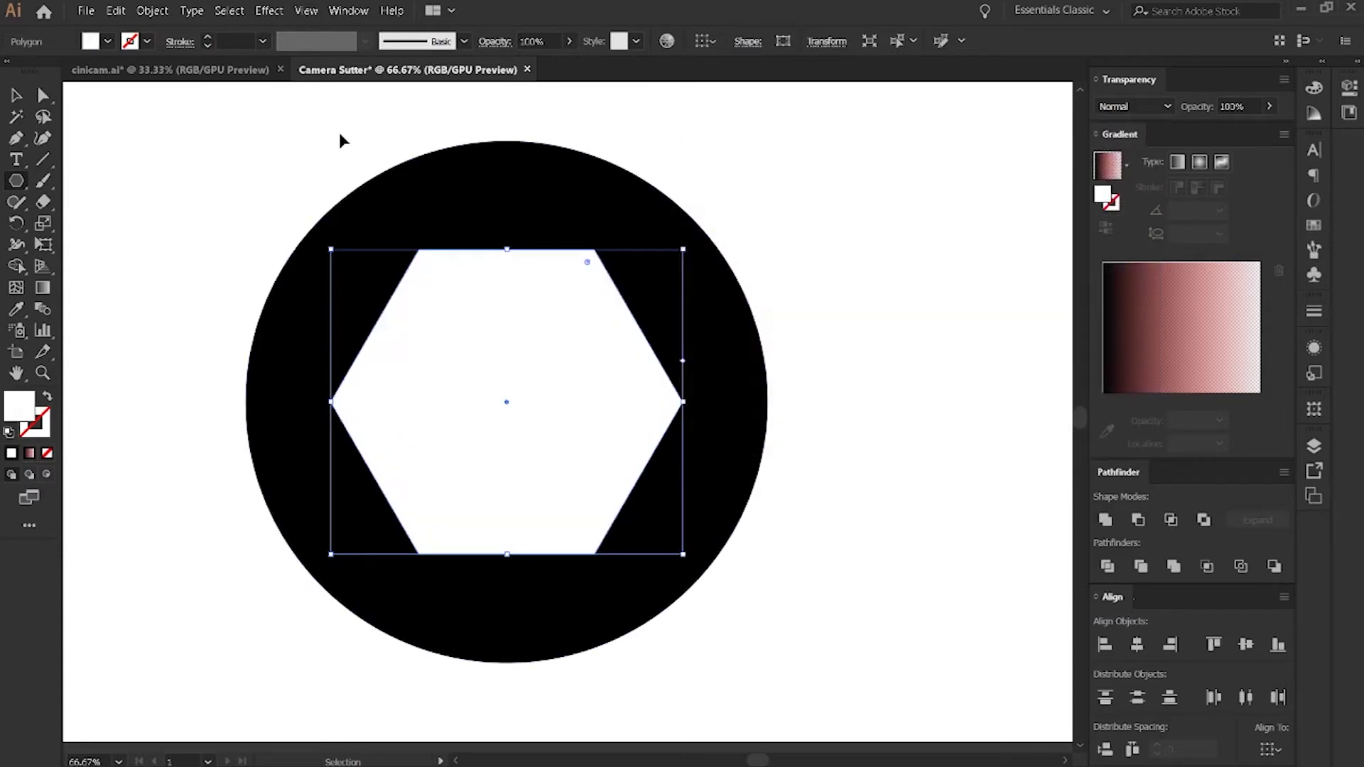
key("ctrl+shift+a")
left_click_drag(305, 243, 880, 633)
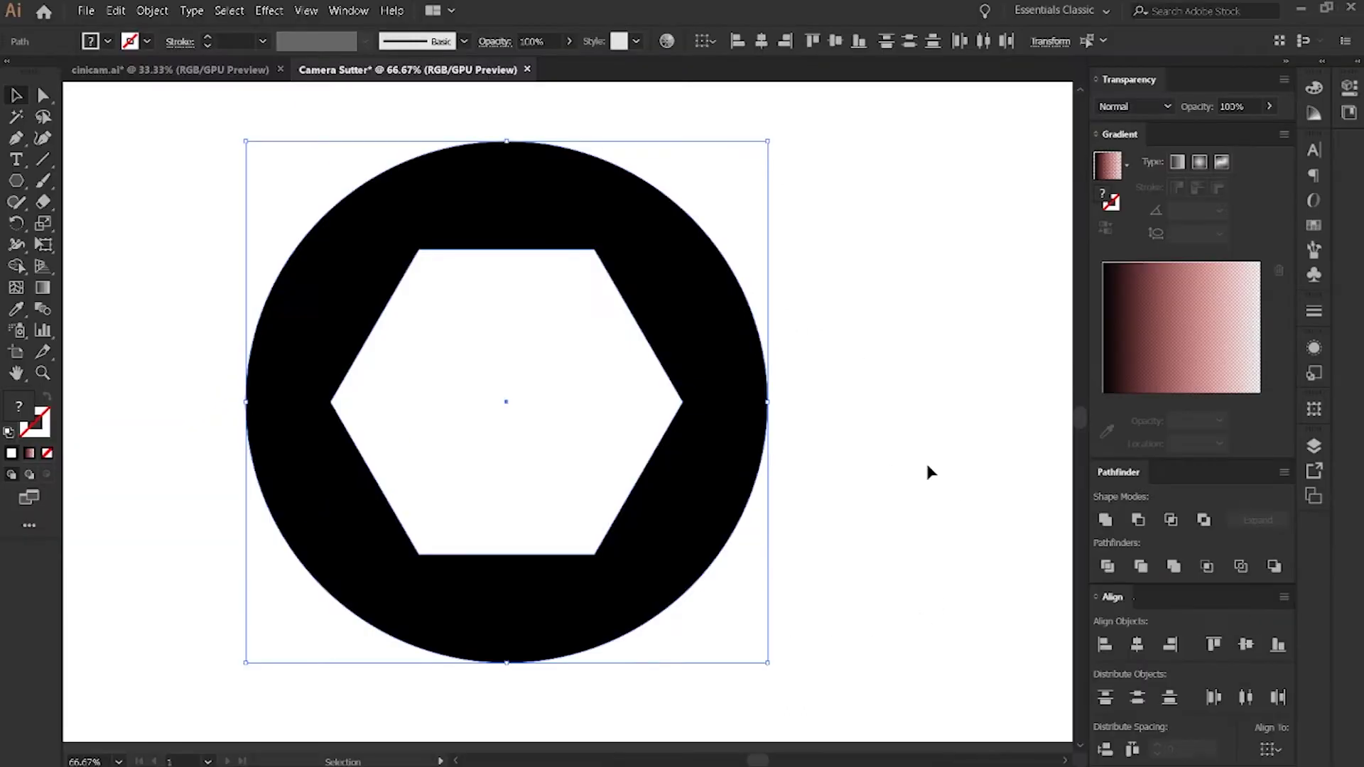
left_click(925, 460)
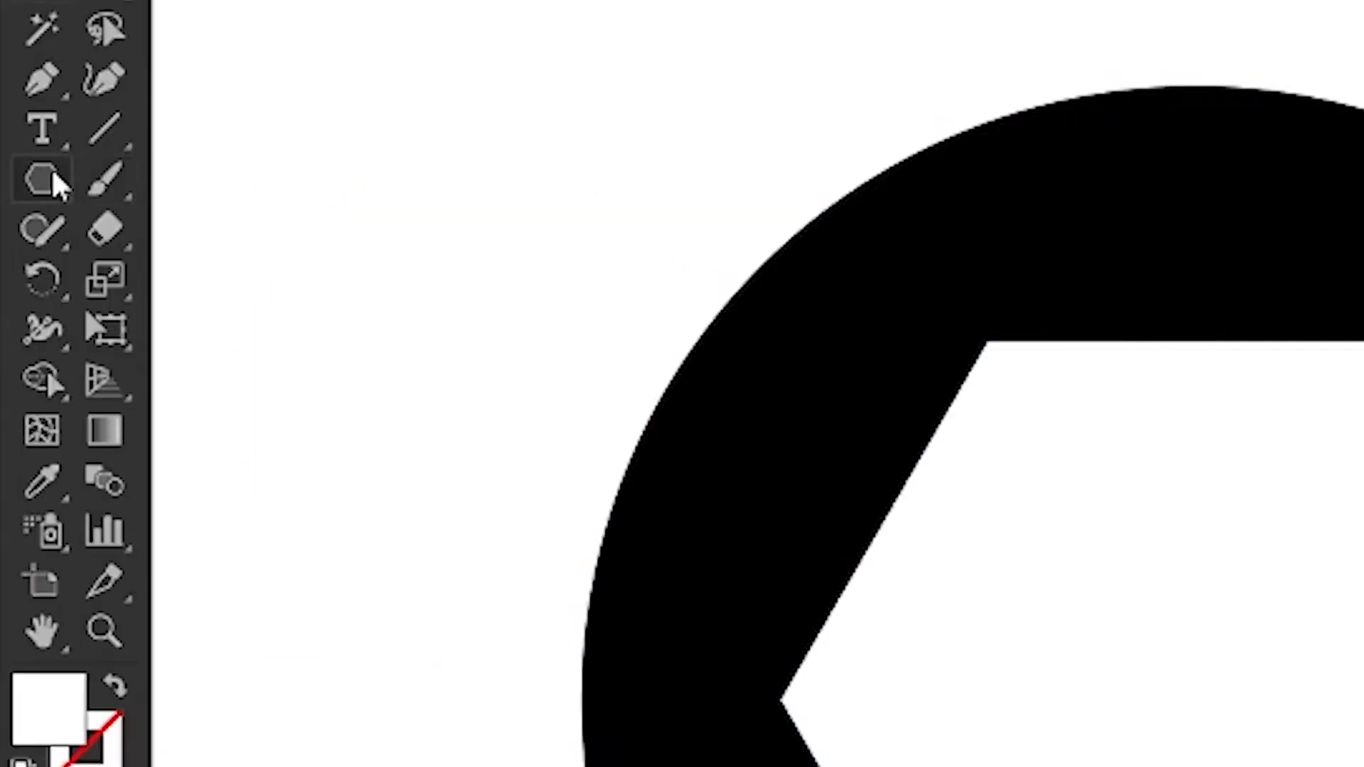
- Draw a thin white bar extending left from the hexagon's top edge
left_click(20, 178)
left_click(135, 186)
scroll(369, 238, "up", 3)
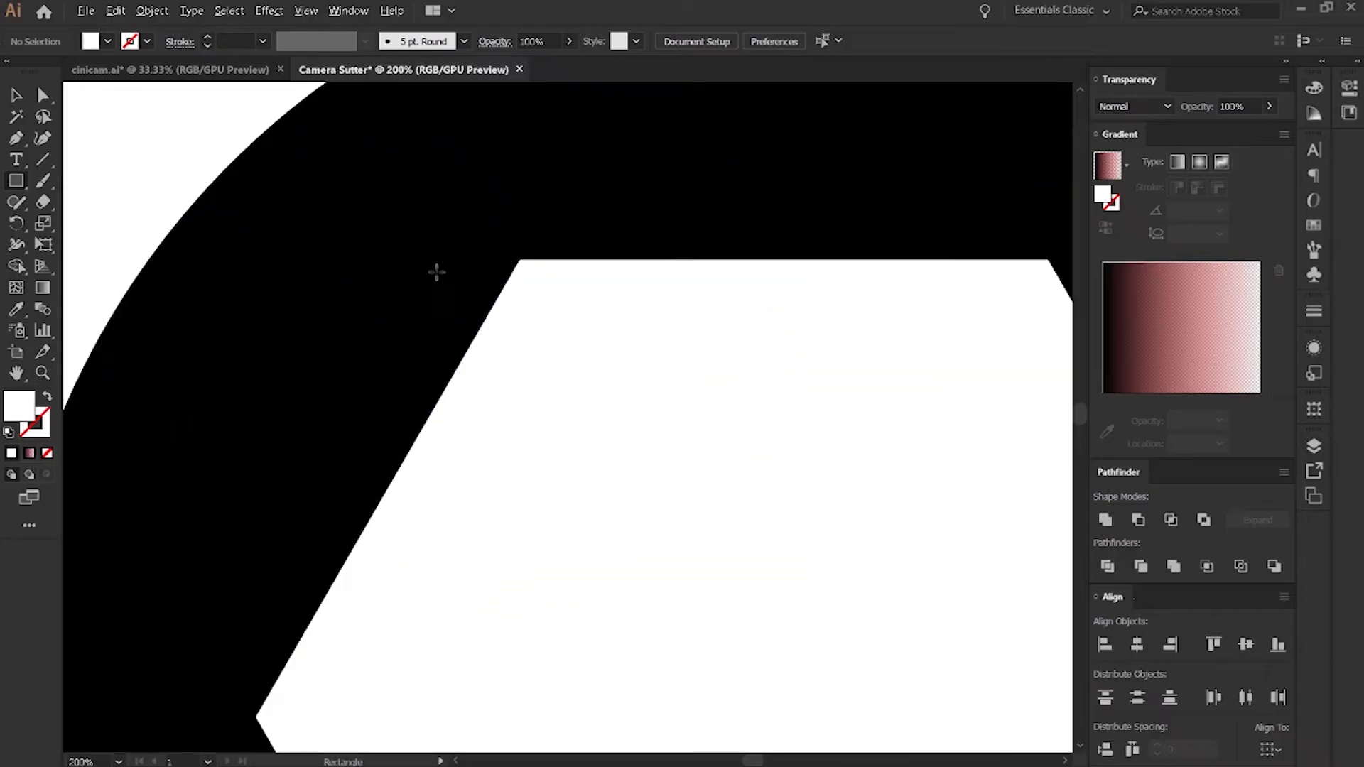
mouse_move(416, 280)
left_mouse_down()
mouse_move(206, 243)
mouse_move(108, 254)
left_mouse_up()
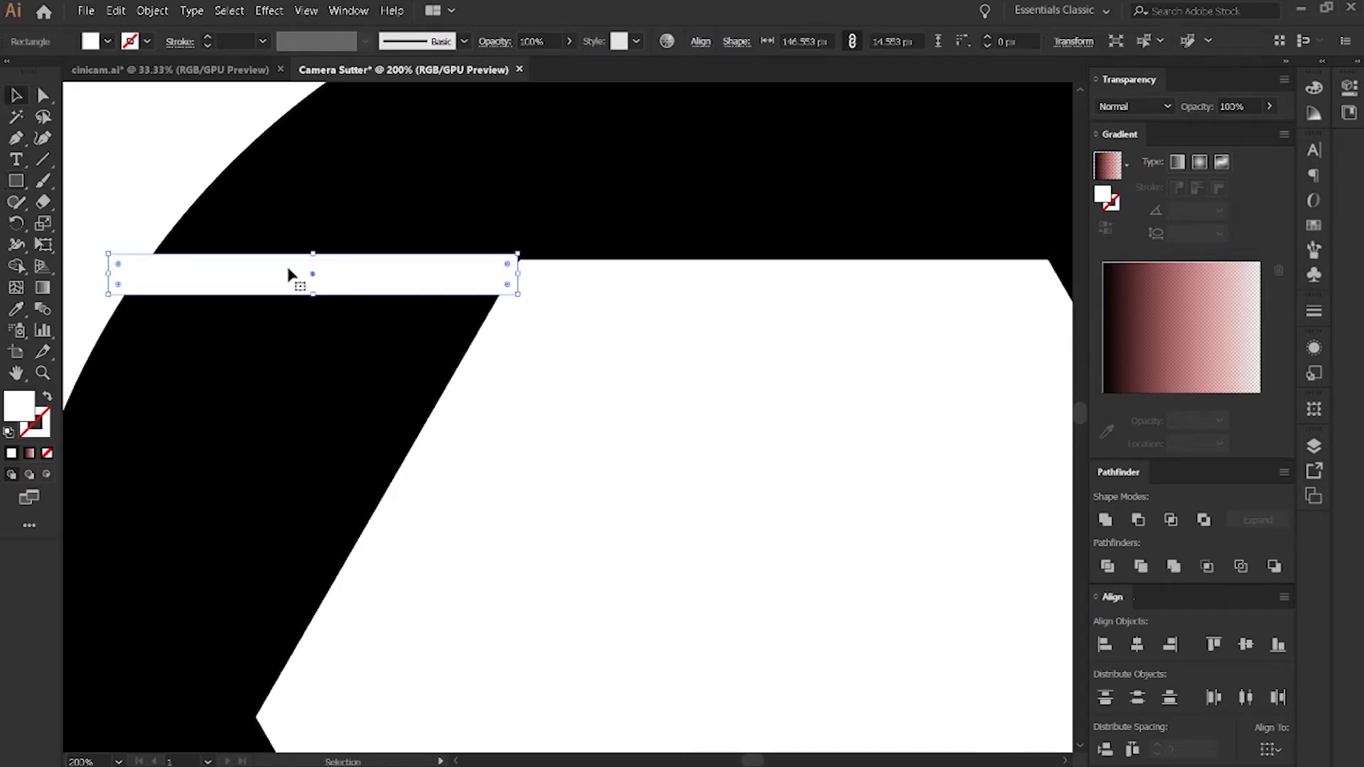
left_click_drag(304, 273, 311, 267)
left_click(167, 173)
scroll(599, 253, "up", 4)
left_click_drag(368, 313, 369, 321)
left_click(359, 262)
scroll(568, 353, "down", 5)
left_click(164, 171)
scroll(346, 302, "down", 3)
left_click(165, 202)
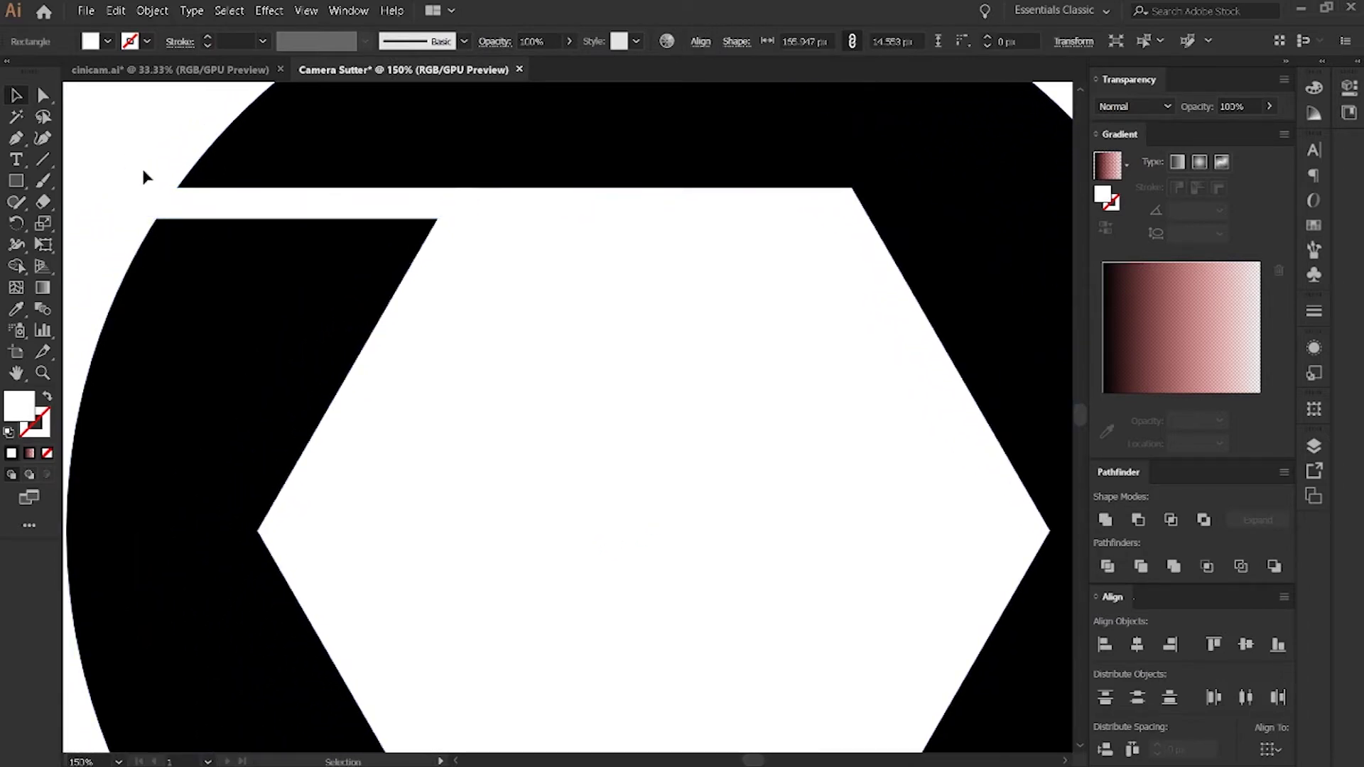
key("ctrl+shift+a")
scroll(362, 210, "down", 2)
scroll(471, 237, "up", 5)
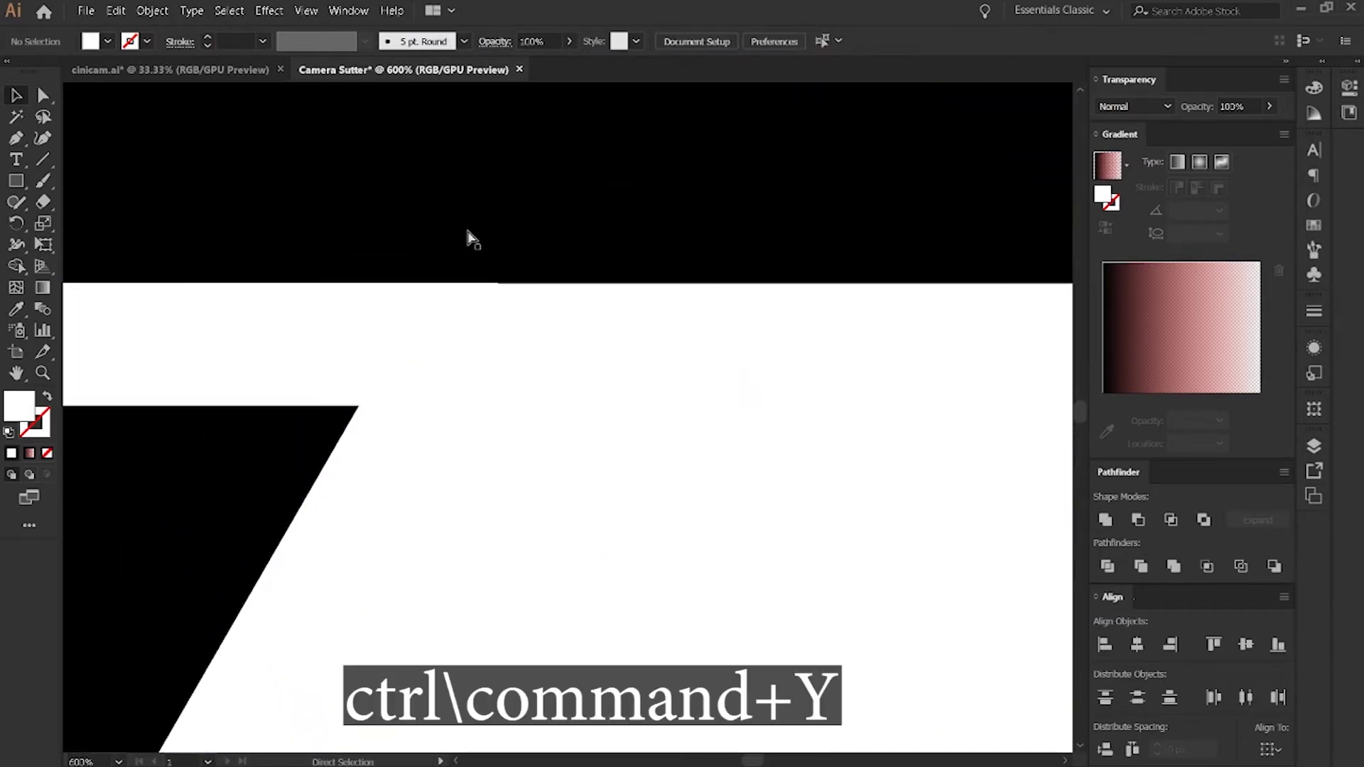
- In Outline view, snap the 155.947 × 14.553 px bar's top edge onto the hexagon's top edge
key("ctrl+y")
scroll(487, 265, "up", 5)
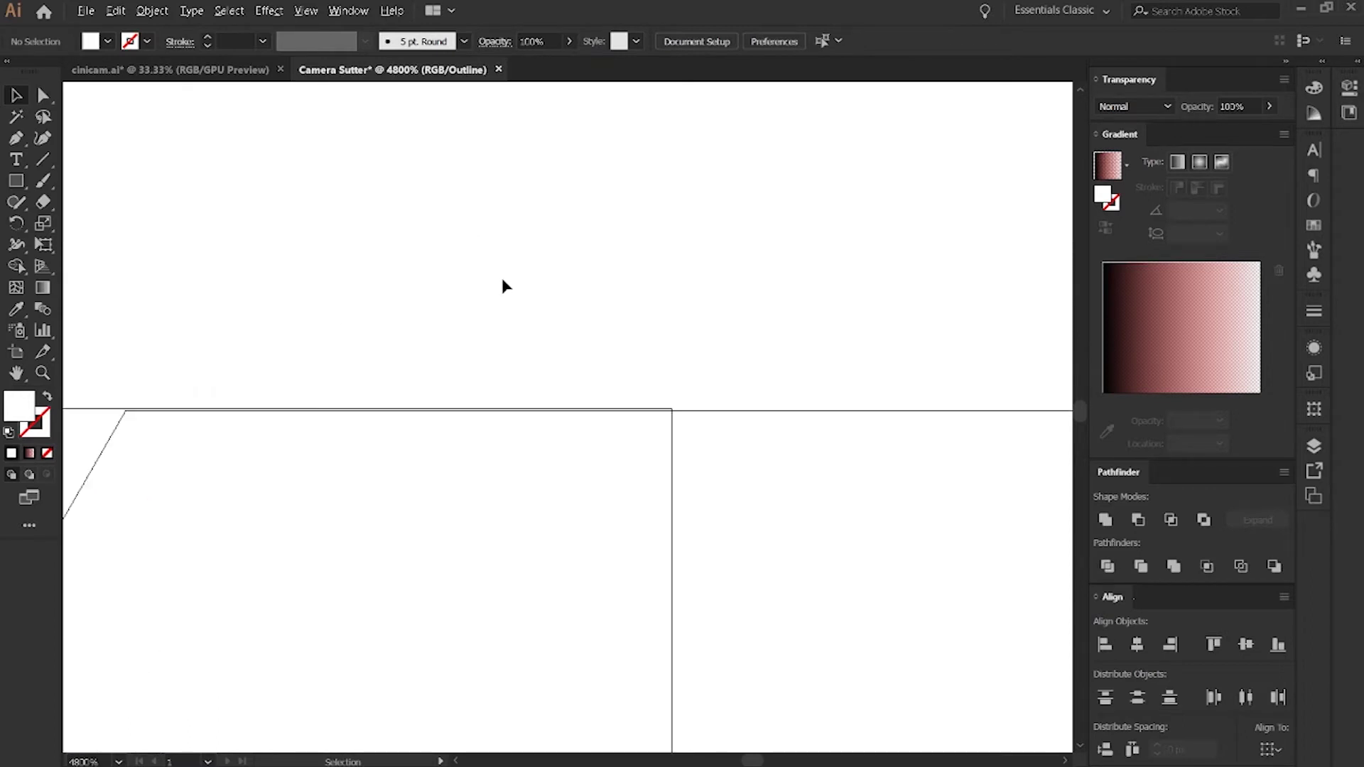
double_click(582, 412)
left_click(74, 94)
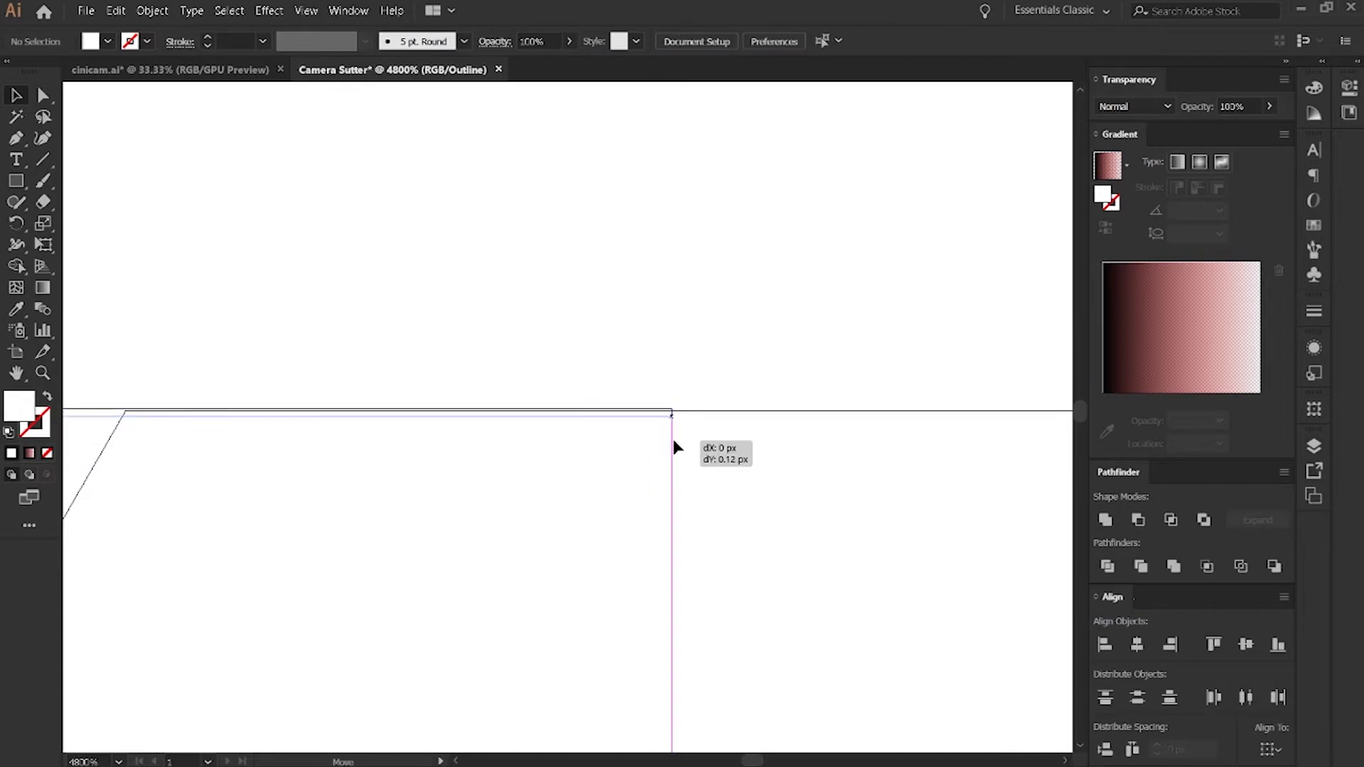
left_click_drag(672, 441, 676, 440)
scroll(437, 444, "down", 10)
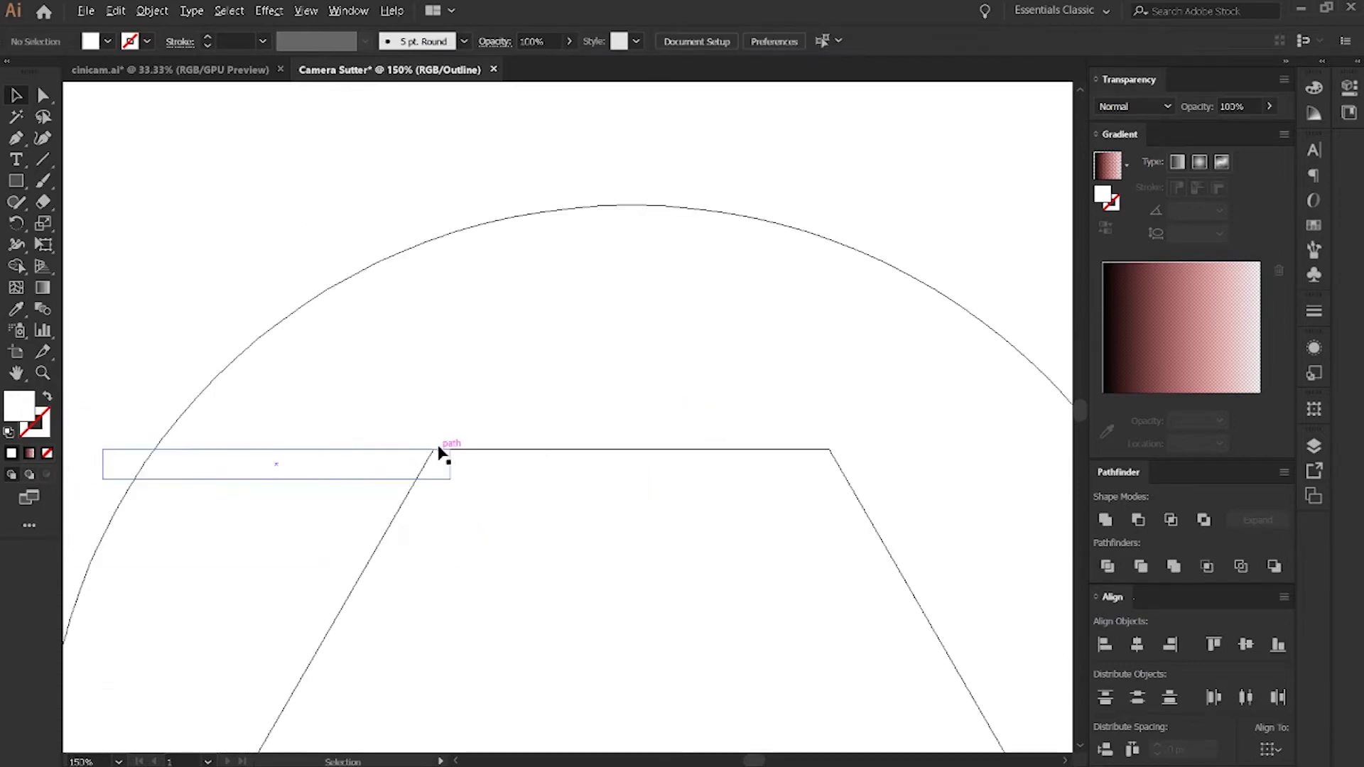
key("ctrl+y")
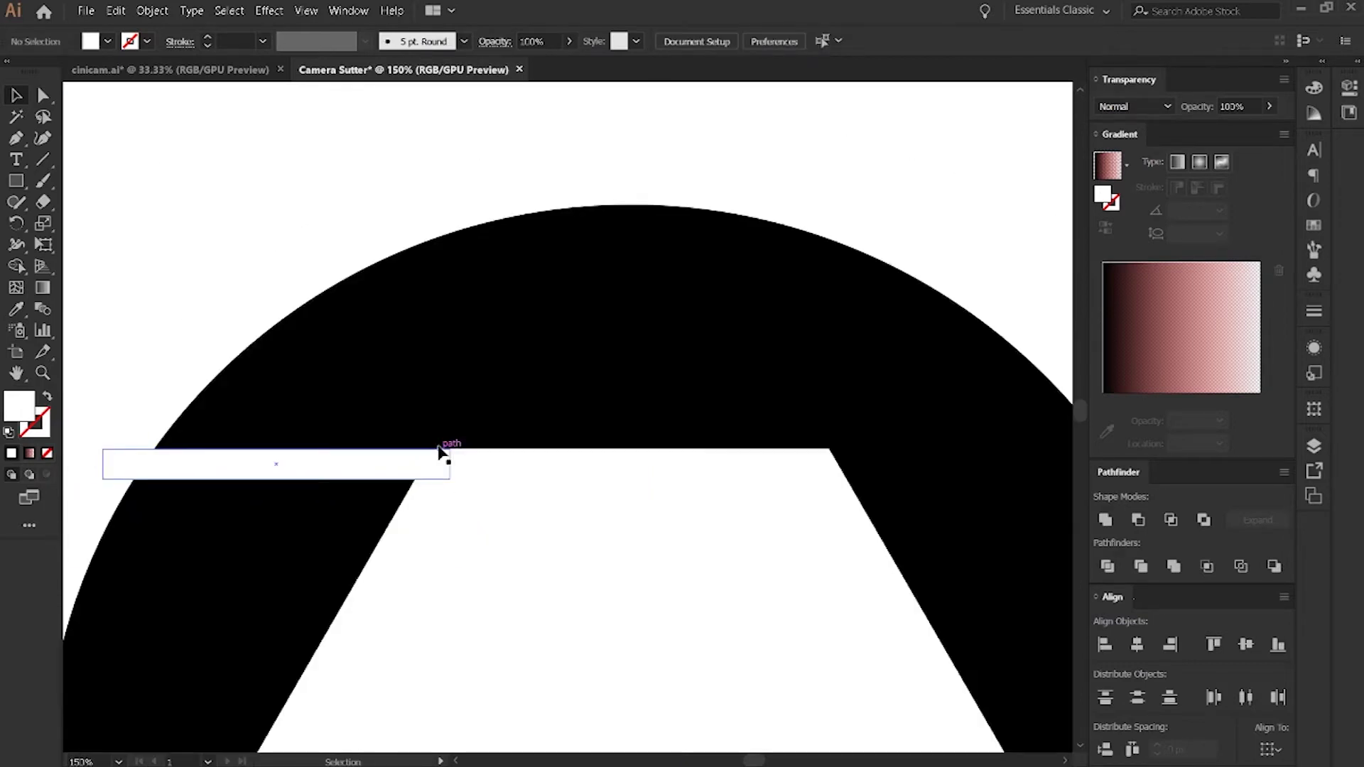
scroll(439, 451, "down", 1)
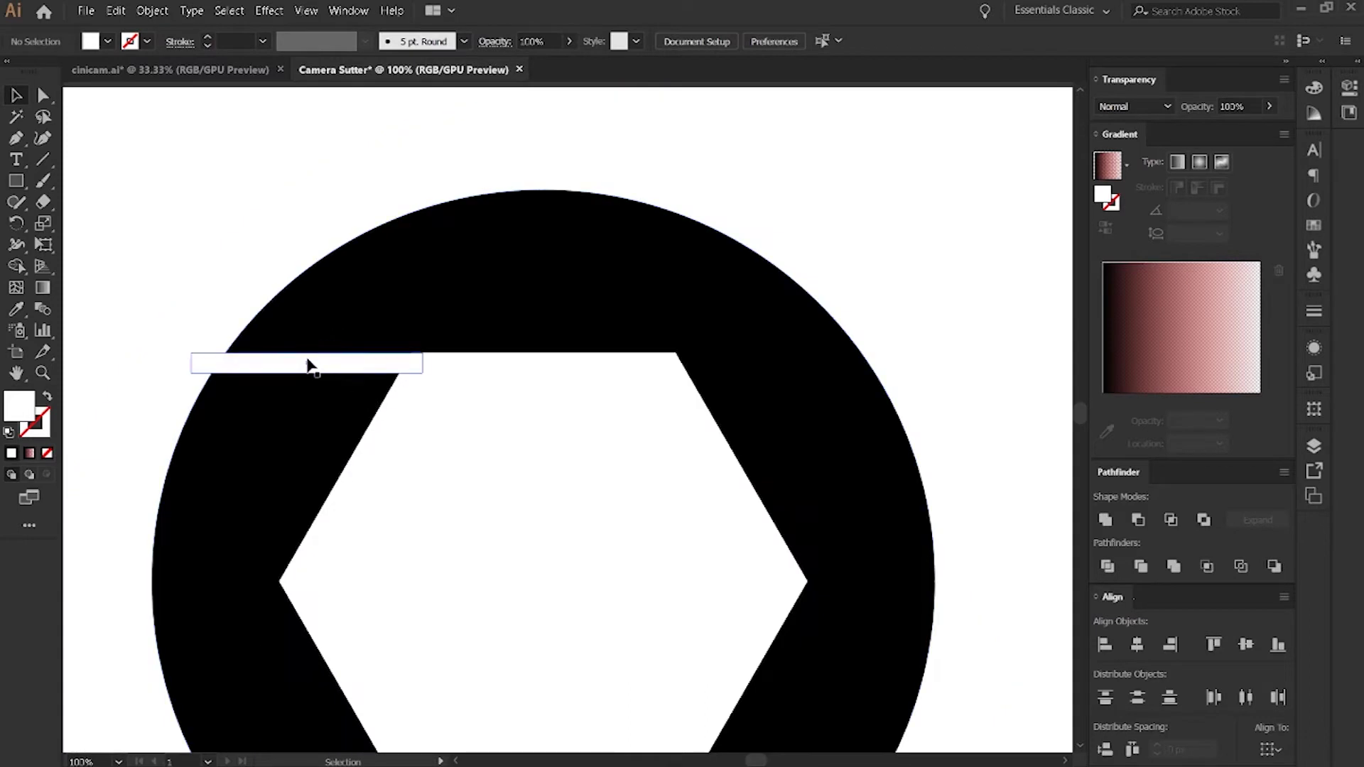
left_click(309, 364)
scroll(310, 366, "down", 1)
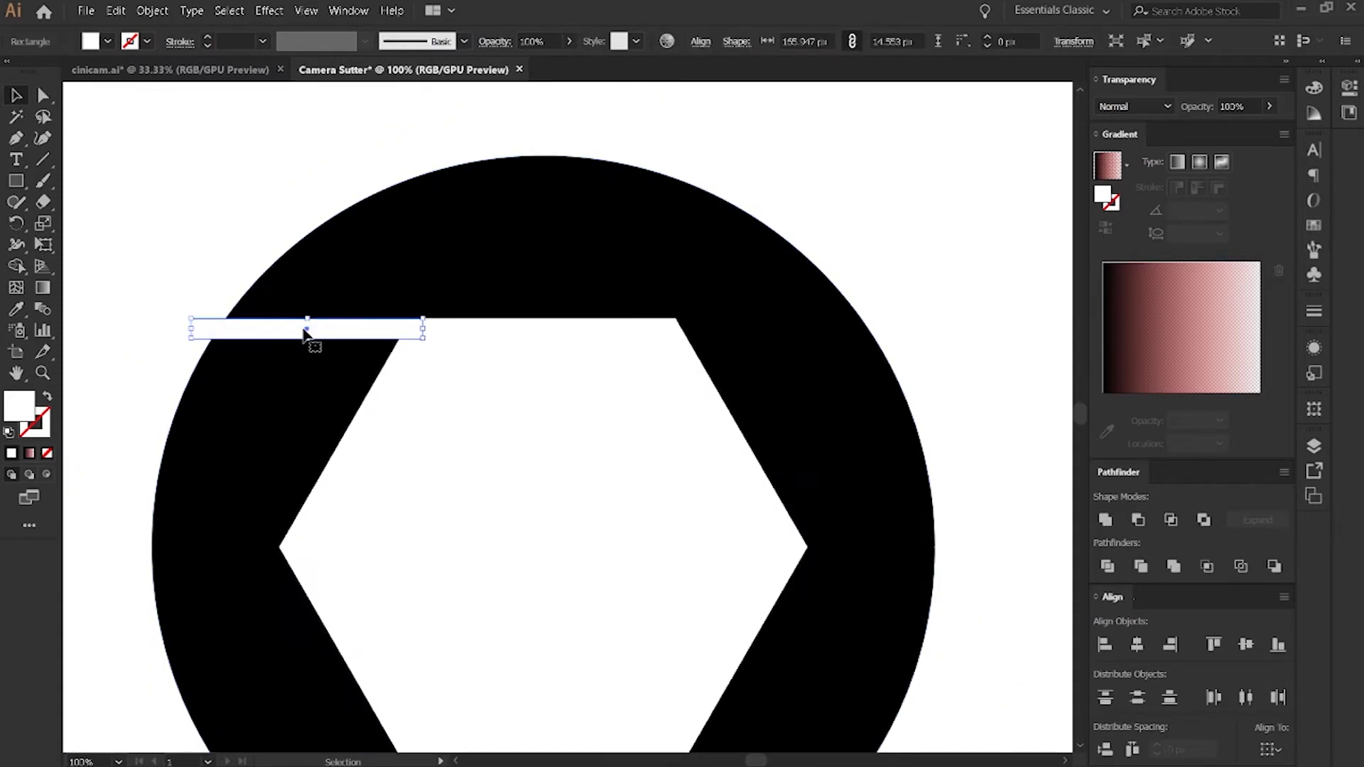
- Make a 60° rotated copy of the strip and move it to the circle's lower left
right_click(305, 332)
mouse_move(404, 578)
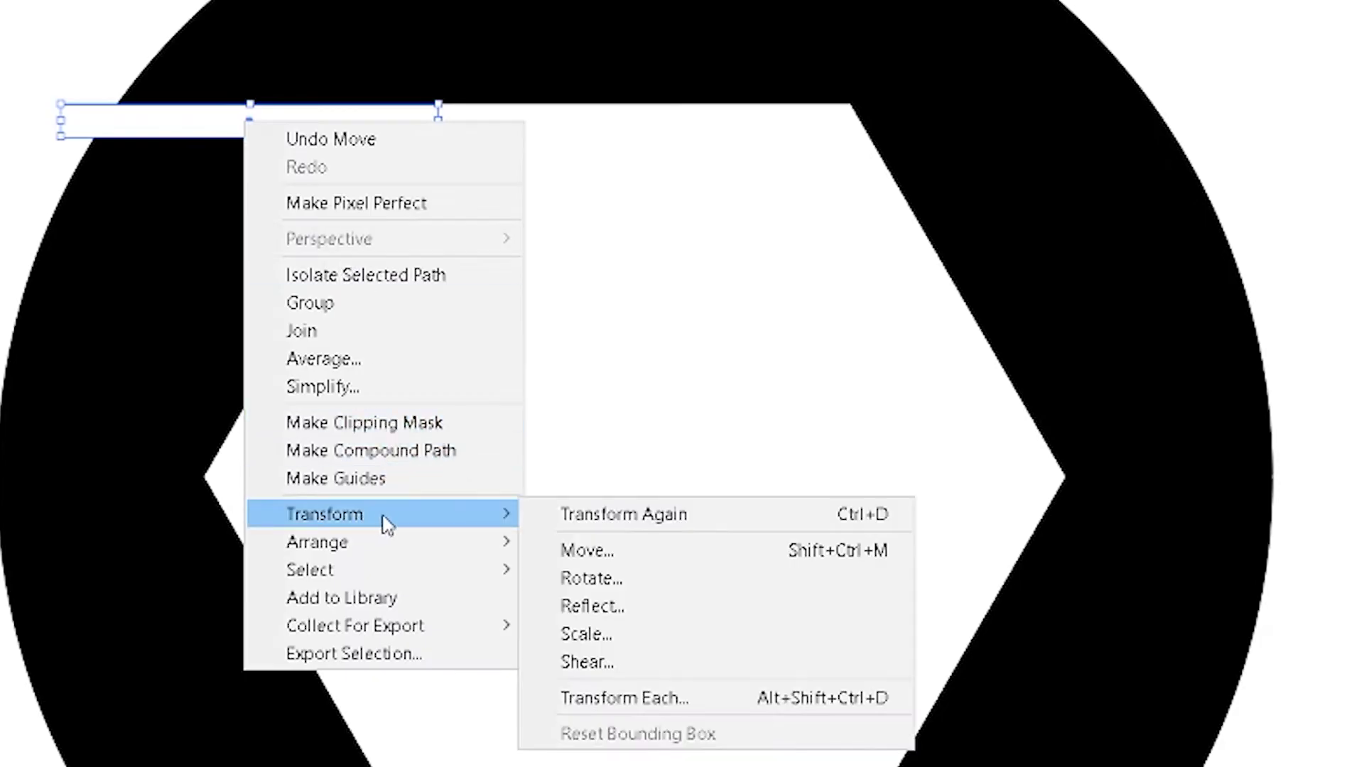
left_click(735, 584)
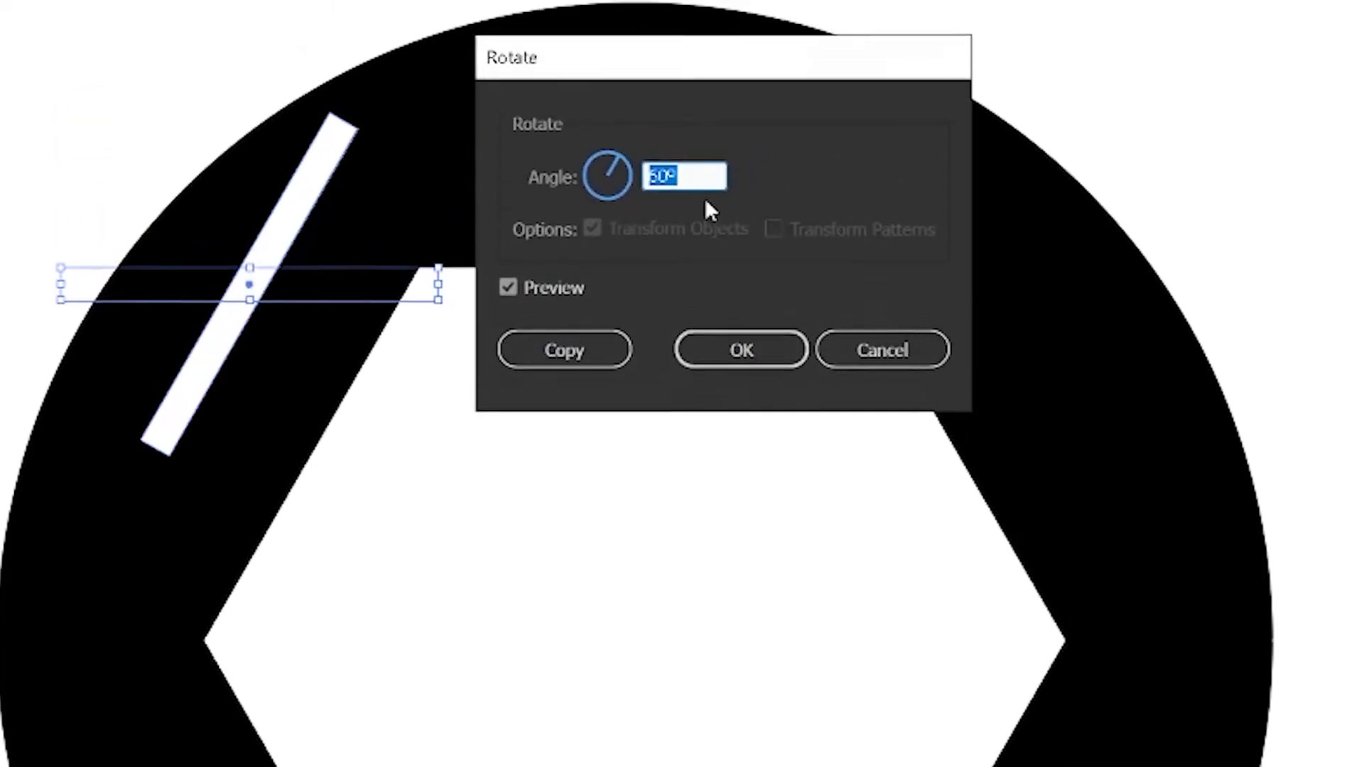
left_click(705, 16)
left_click(710, 222)
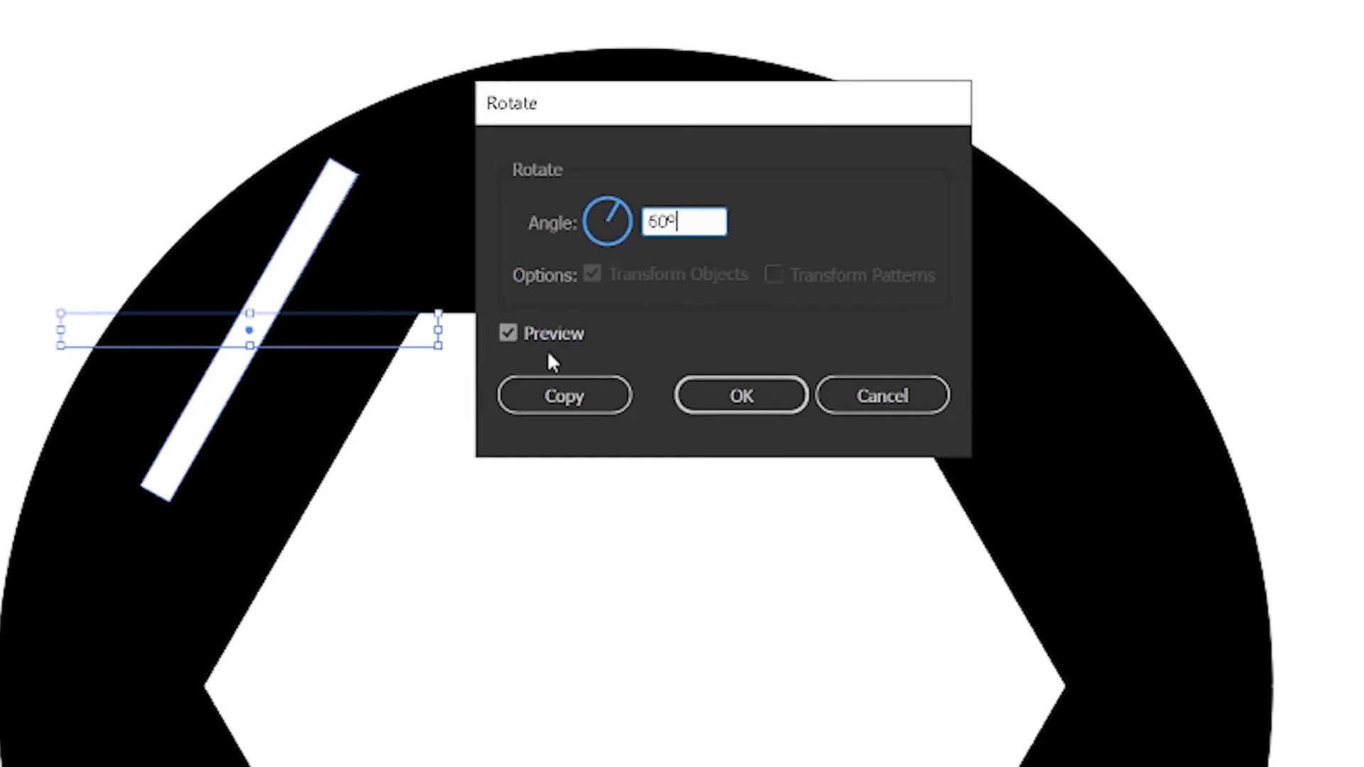
left_click(556, 395)
left_click_drag(295, 270, 271, 594)
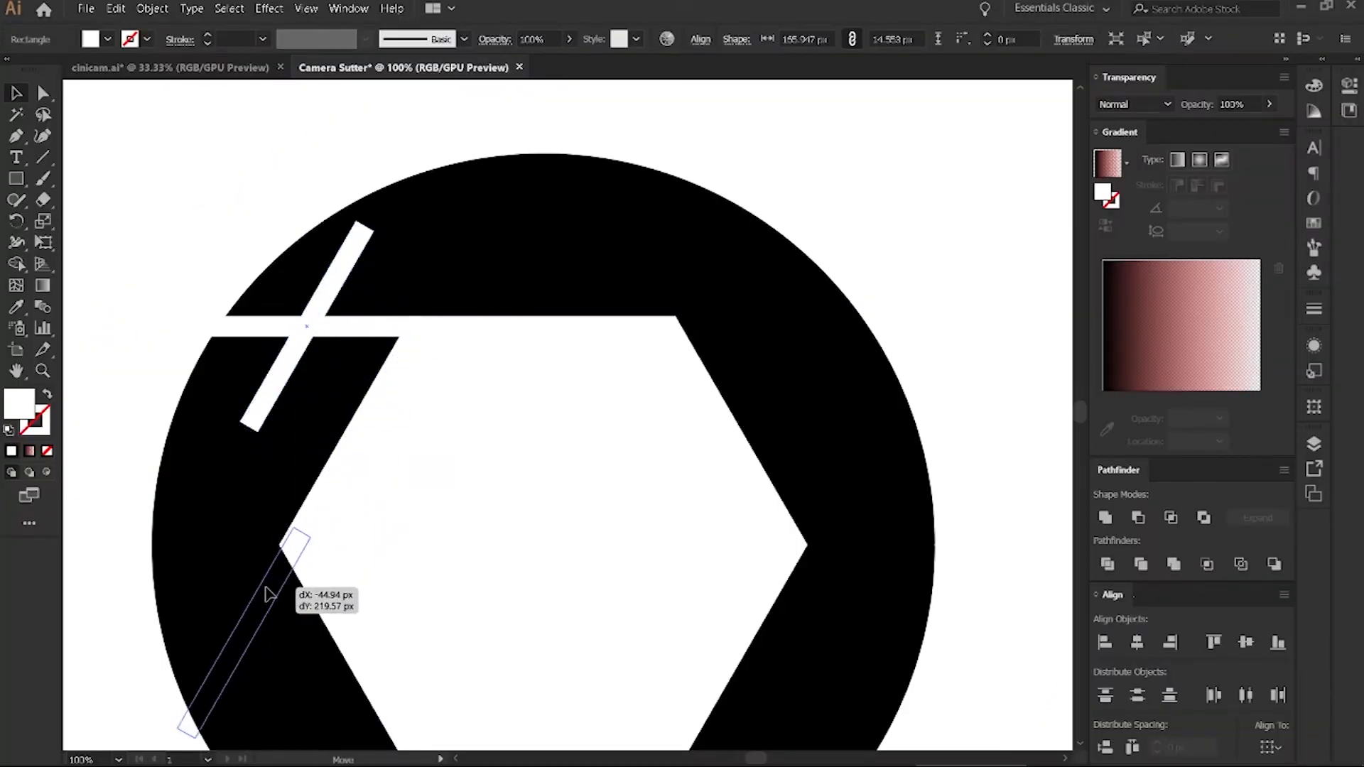
scroll(274, 575, "down", 4)
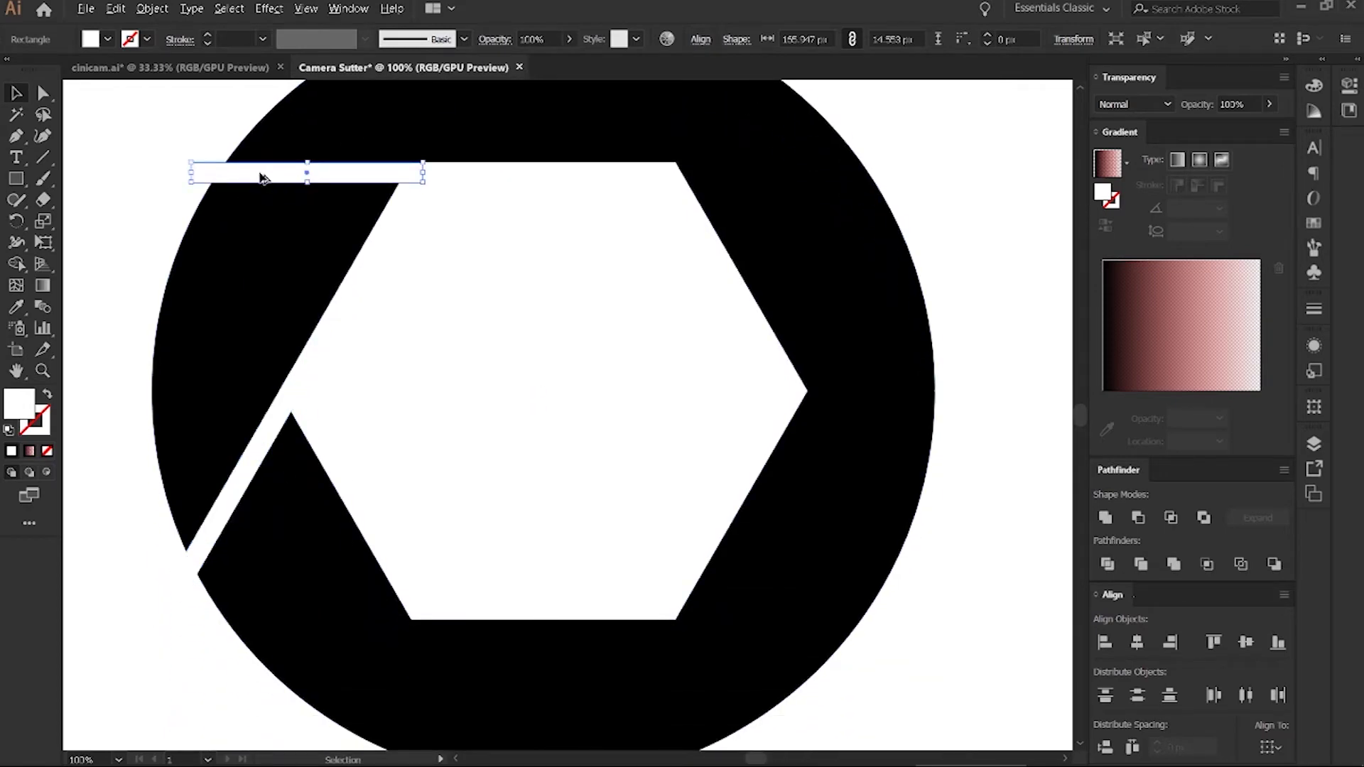
- Duplicate another strip toward the circle's bottom and rotate it to fit the bottom gap
left_click_drag(260, 178, 726, 612)
key("ctrl+d")
right_click(250, 463)
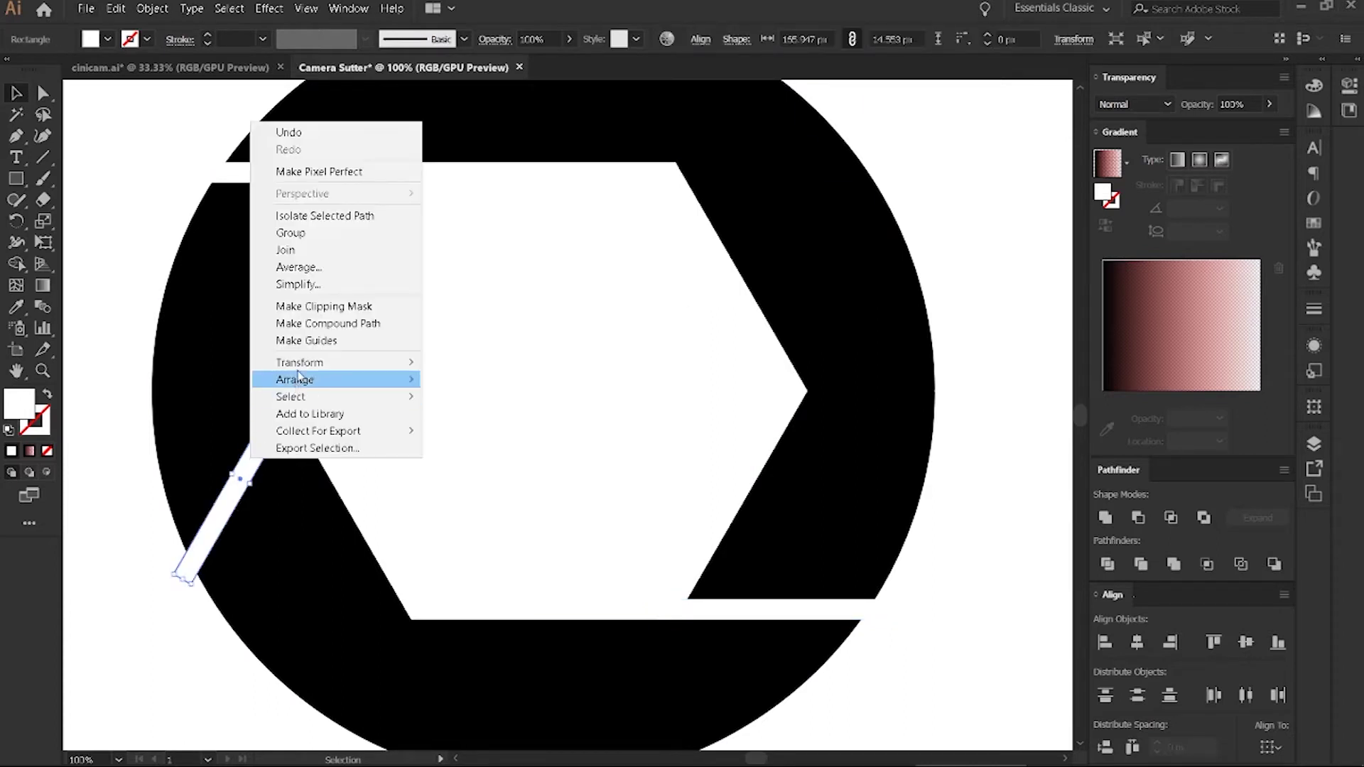
mouse_move(300, 373)
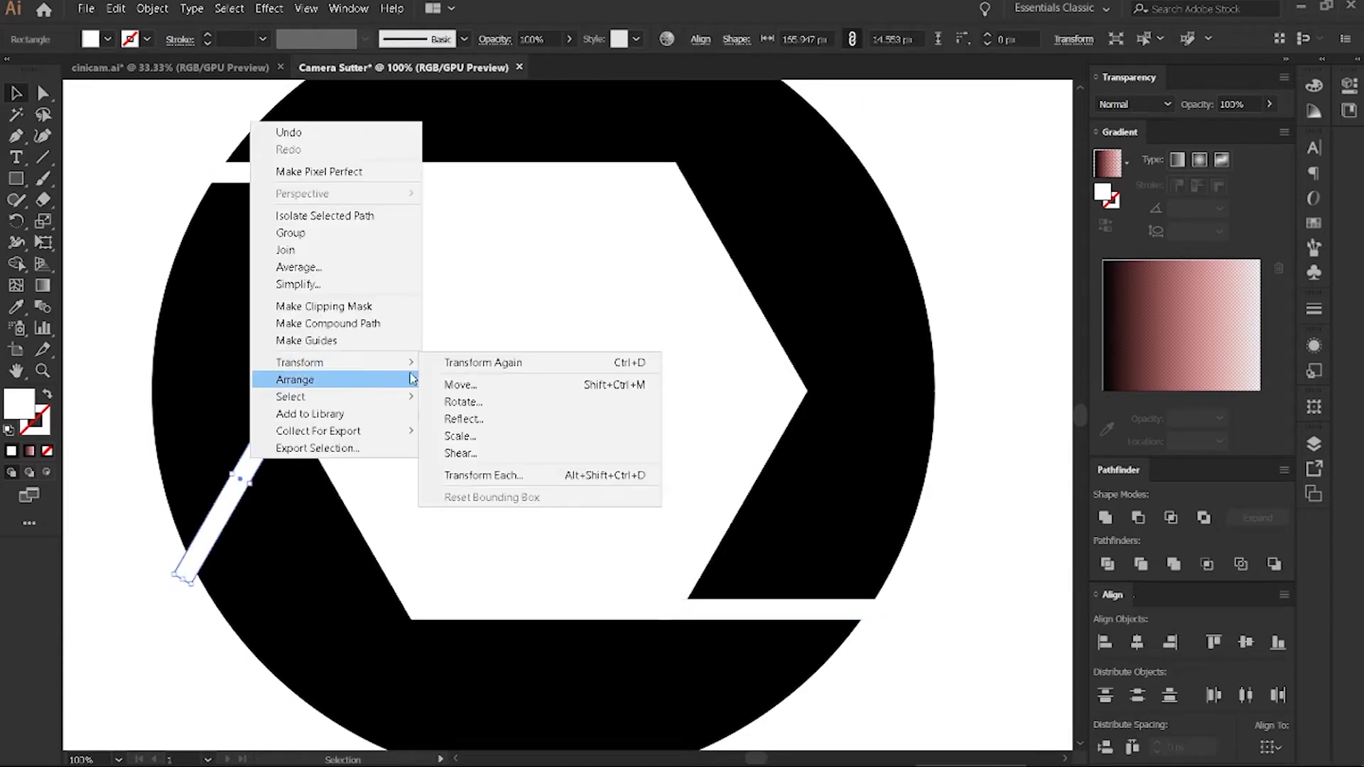
left_click(460, 402)
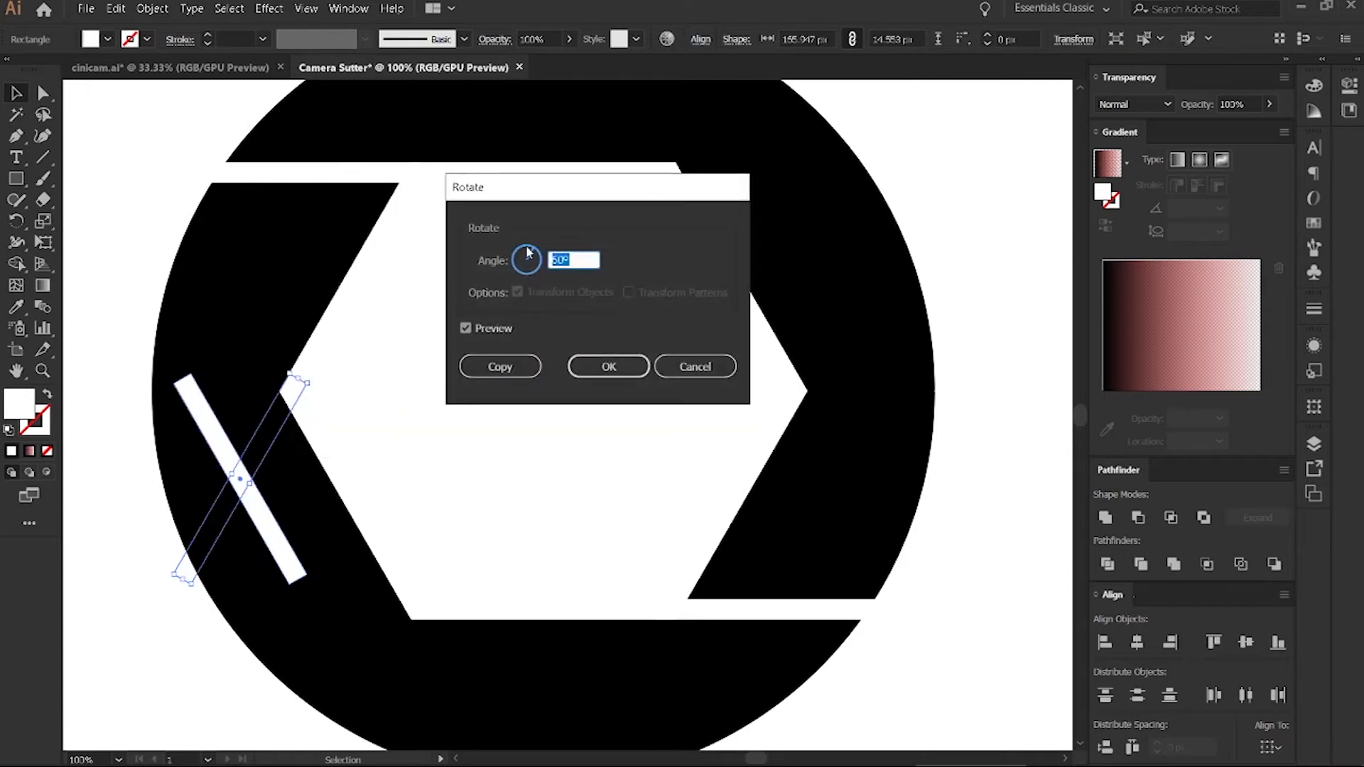
left_click(521, 366)
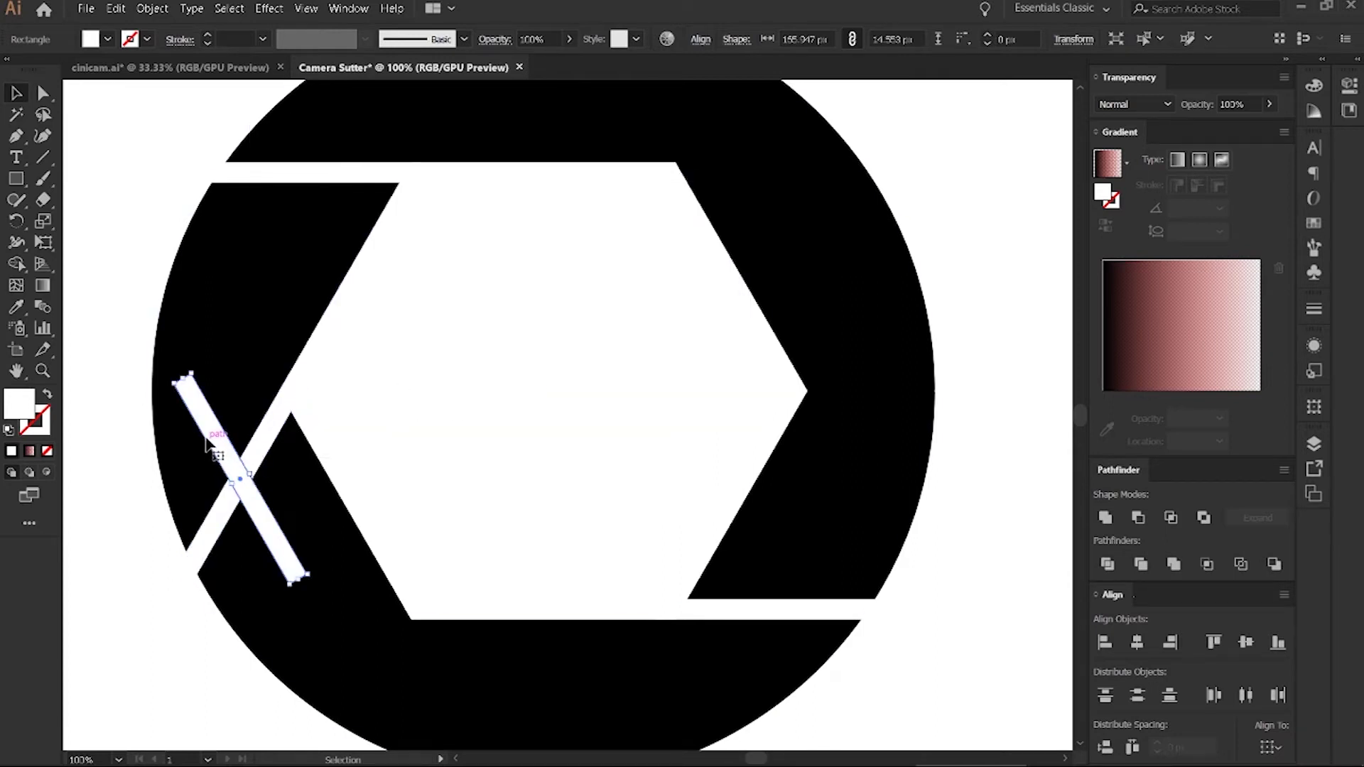
- Nudge the bottom bar into line with its blade edge and duplicate a strip toward the right edge
left_click_drag(206, 441, 433, 653)
scroll(437, 629, "down", 2)
scroll(436, 491, "up", 5)
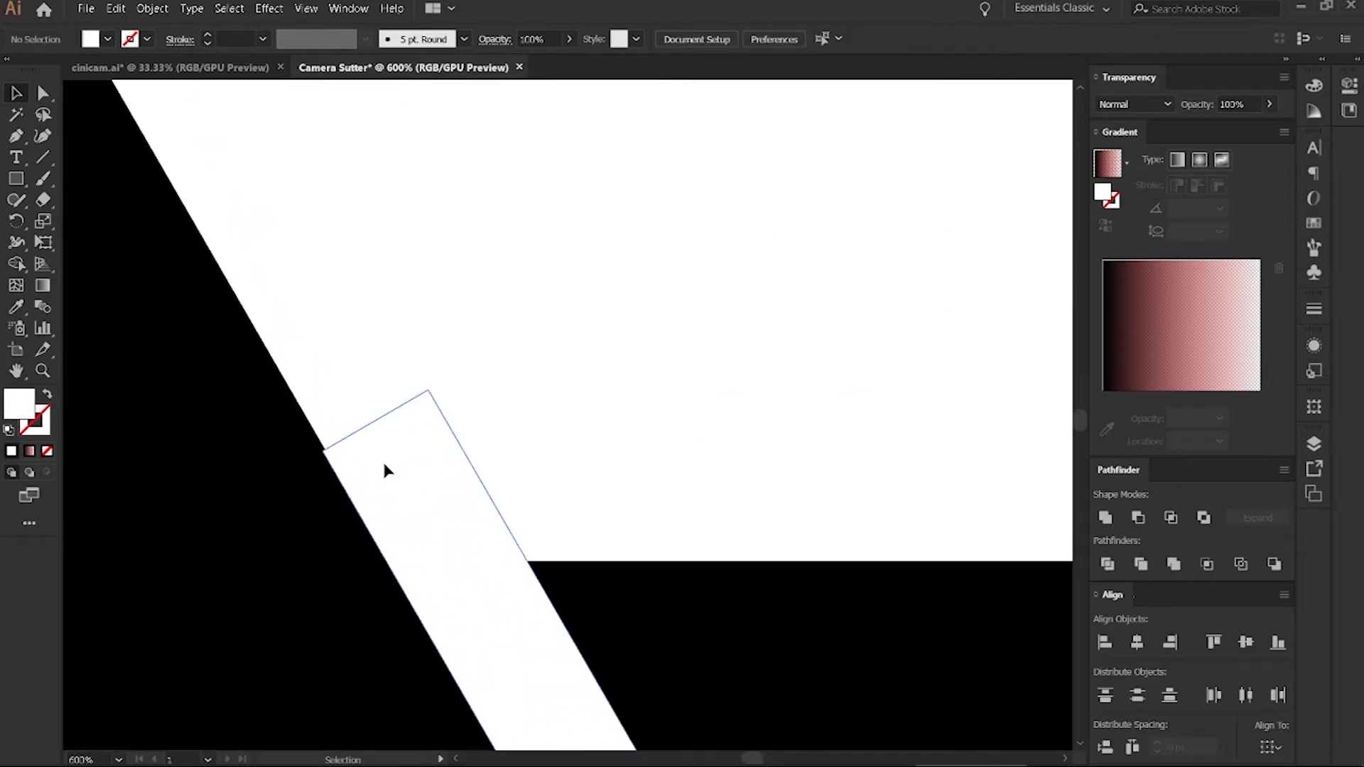
left_click_drag(382, 459, 386, 471)
key("ctrl+0")
key("ctrl+1")
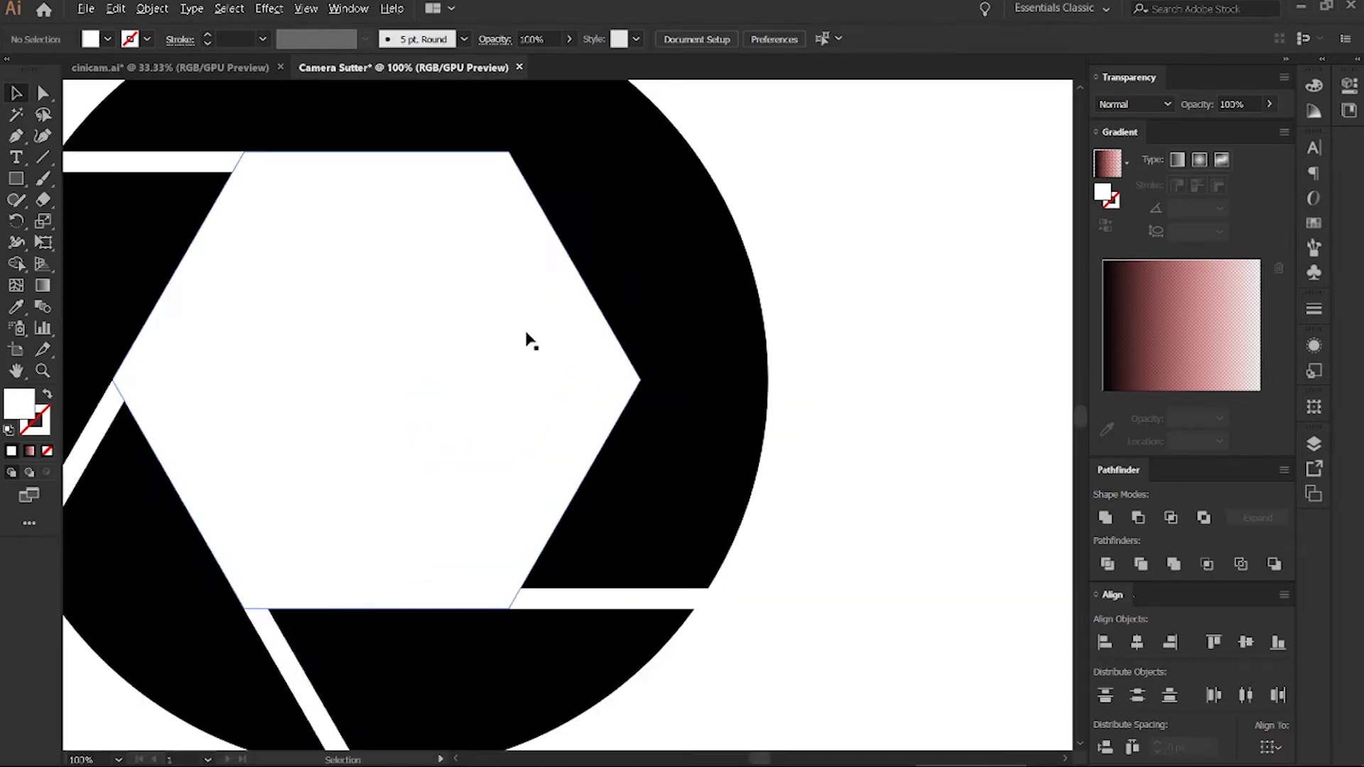
left_click_drag(526, 341, 502, 417)
left_click_drag(135, 552, 739, 369)
- Place strip copies into the right and top blade gaps
scroll(556, 600, "down", 2)
left_click_drag(308, 684, 456, 129)
scroll(457, 130, "up", 3)
left_click_drag(457, 268, 470, 213)
left_click(618, 140)
scroll(502, 344, "down", 3)
scroll(469, 362, "up", 1)
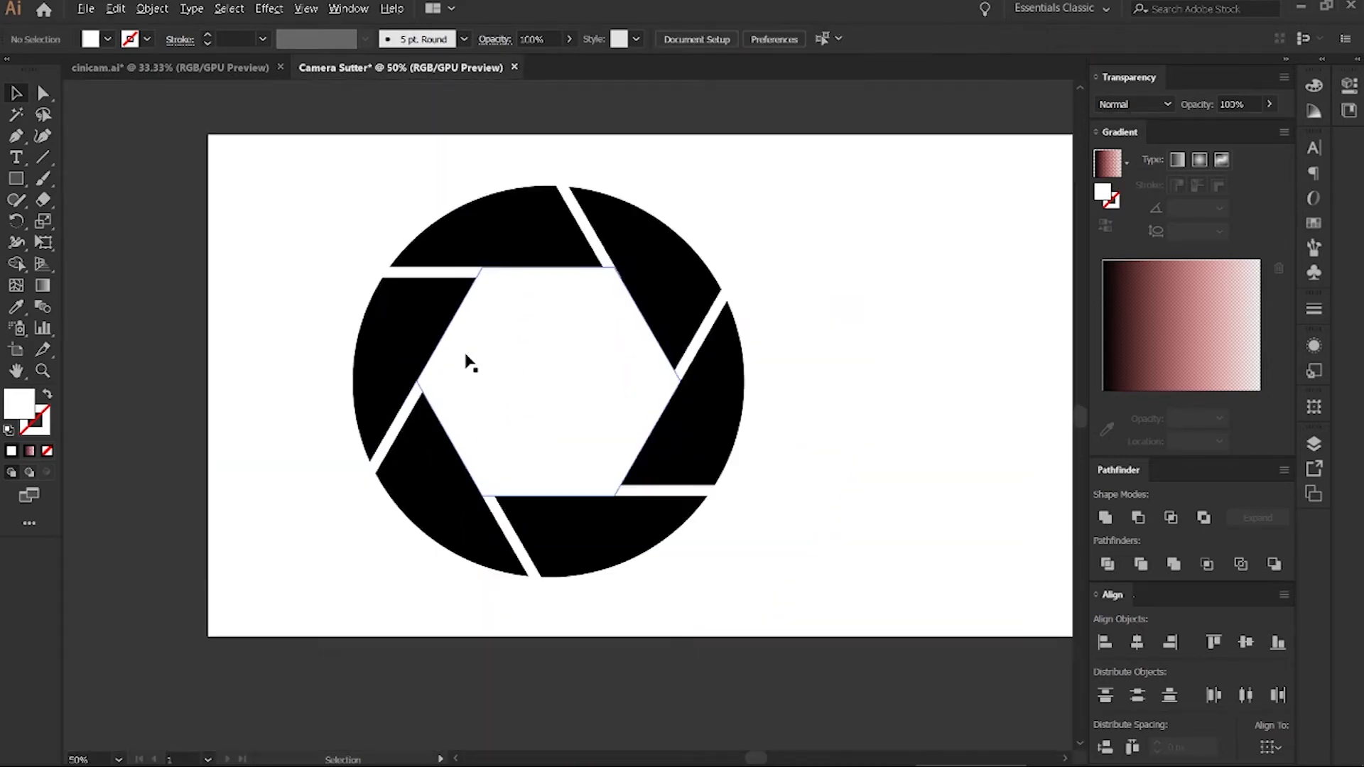
- In Outline view, nudge each strip so it sits flush against its blade edge
key("ctrl+y")
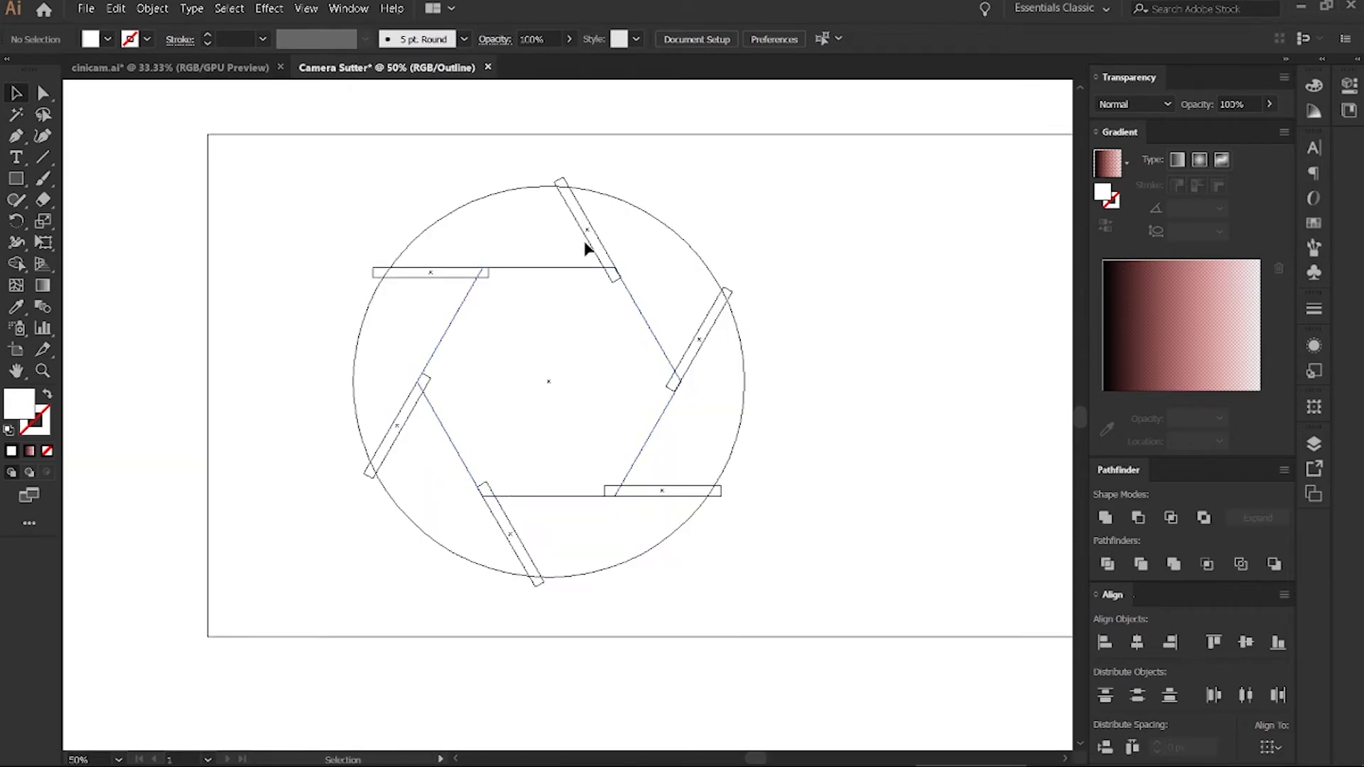
scroll(586, 247, "up", 9)
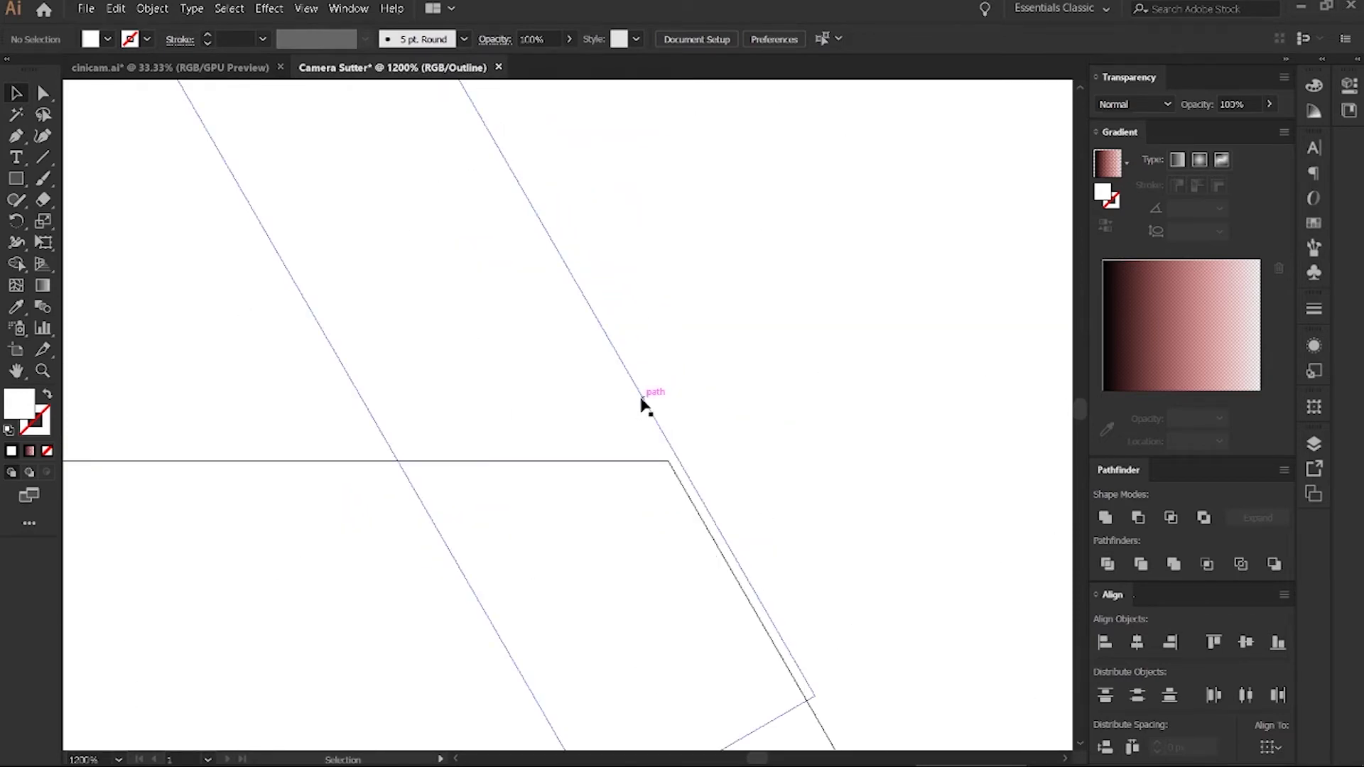
left_click_drag(638, 405, 640, 406)
scroll(670, 456, "down", 6)
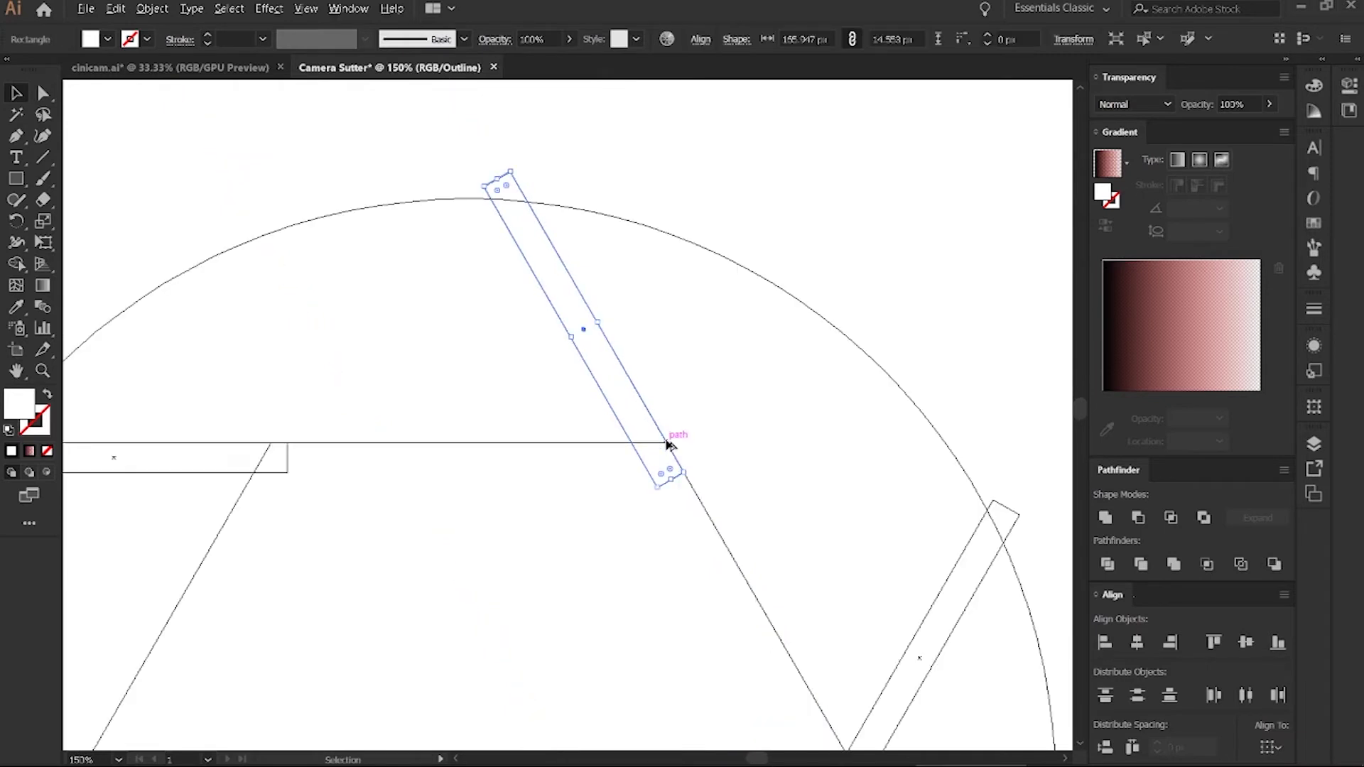
scroll(696, 512, "up", 4)
left_click_drag(650, 546, 670, 544)
scroll(703, 537, "up", 4)
left_click_drag(687, 648, 681, 646)
scroll(533, 615, "down", 5)
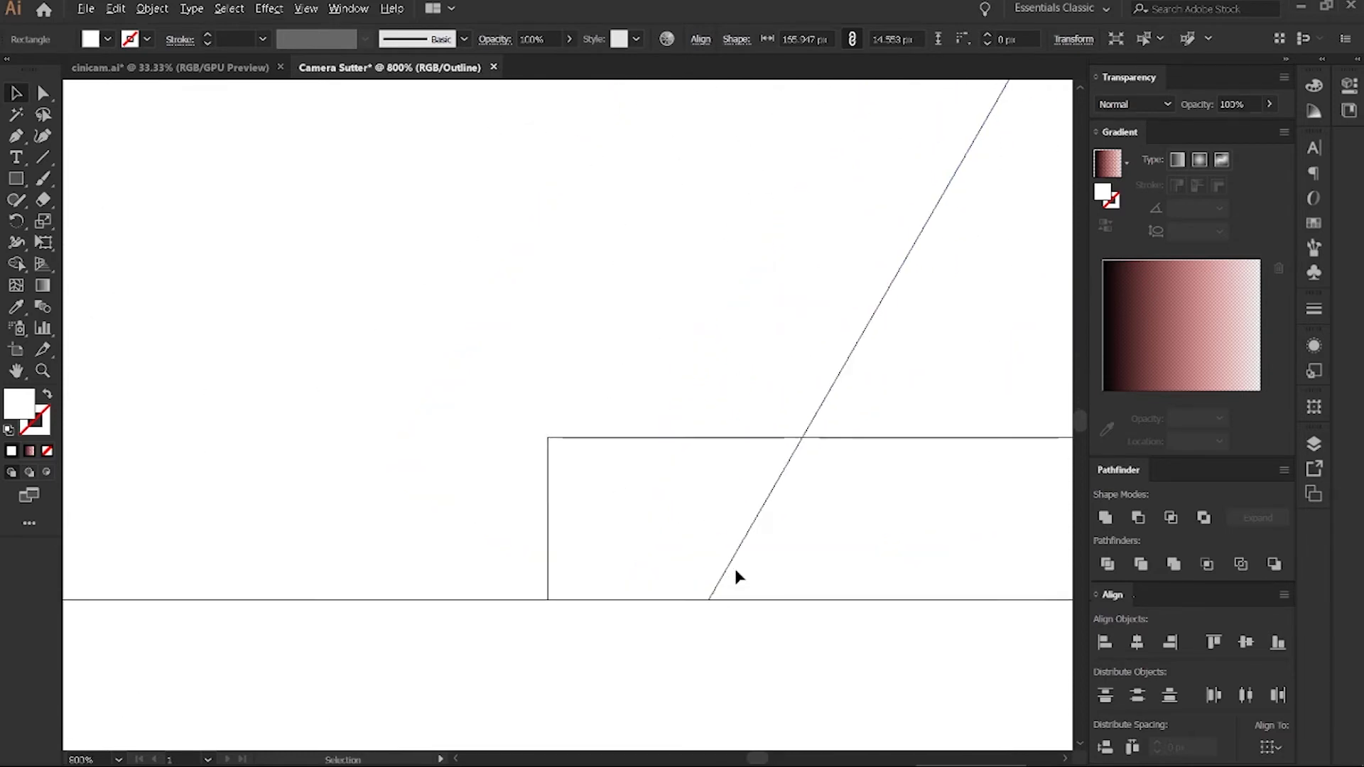
scroll(313, 572, "down", 2)
scroll(219, 552, "up", 5)
left_click_drag(180, 460, 195, 466)
left_click(607, 411)
- Return to Preview and move the shutter to the artboard's centre
scroll(609, 417, "down", 8)
scroll(608, 416, "up", 2)
scroll(329, 292, "up", 5)
scroll(329, 292, "down", 5)
scroll(546, 293, "down", 3)
left_click_drag(546, 293, 536, 332)
key("ctrl+y")
left_click(615, 264)
left_click_drag(615, 265, 696, 264)
left_click(547, 302)
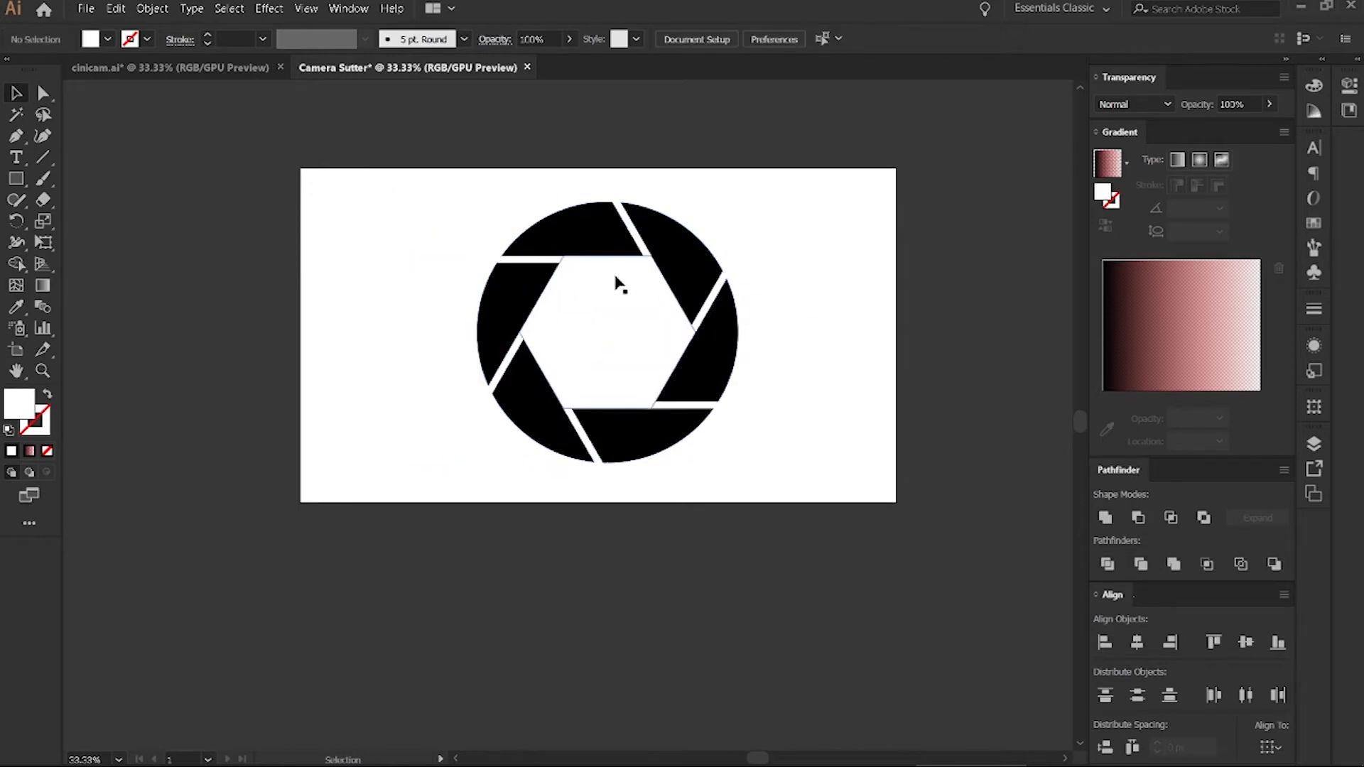
- Select the black circle with all white strips and apply Pathfinder Minus Front
left_click_drag(460, 231, 781, 473)
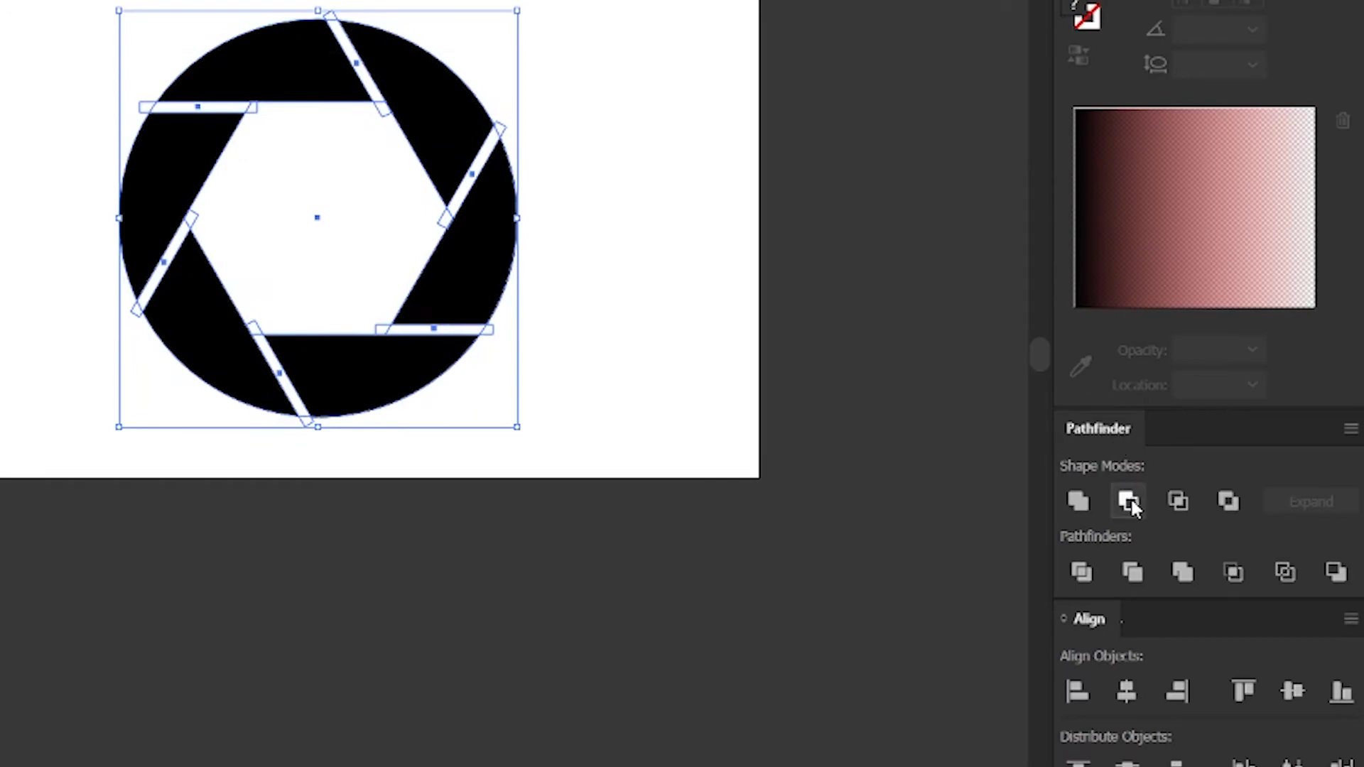
left_click(1130, 502)
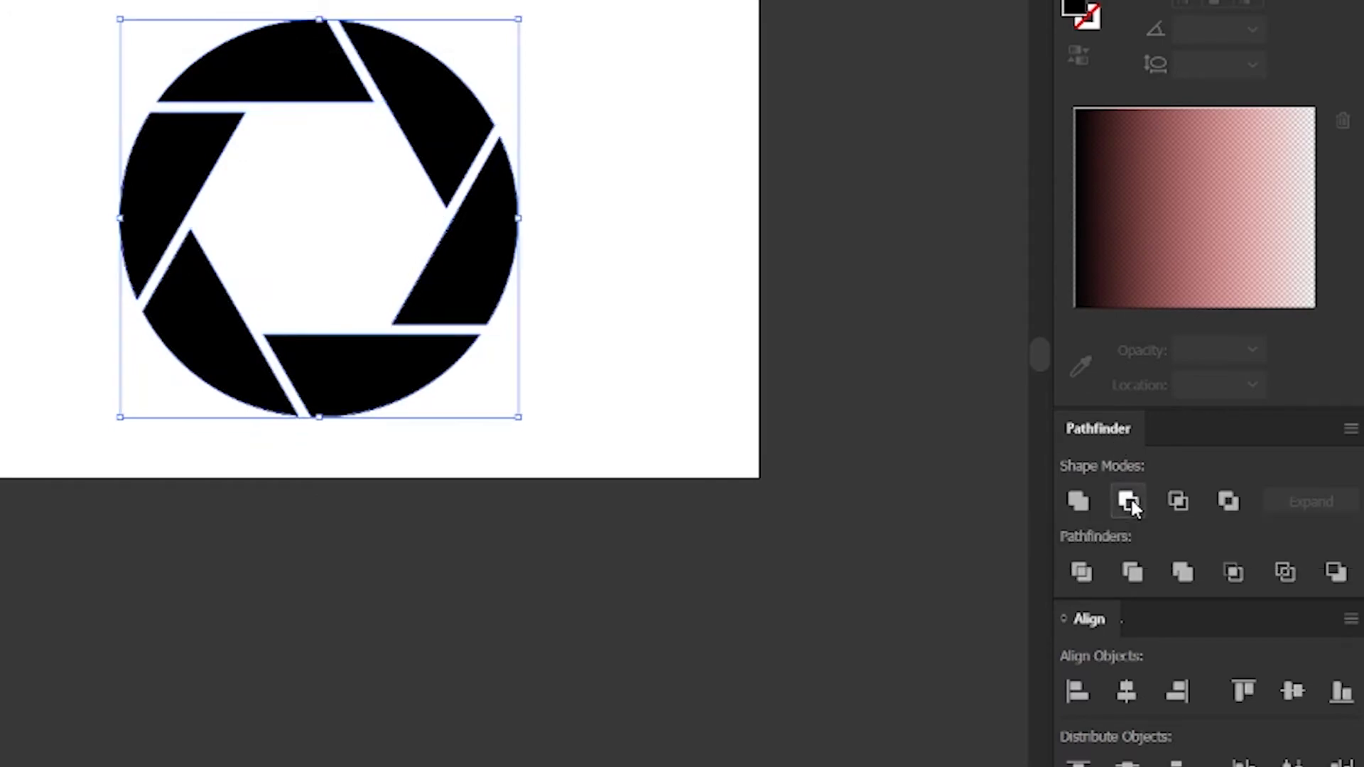
left_click(820, 219)
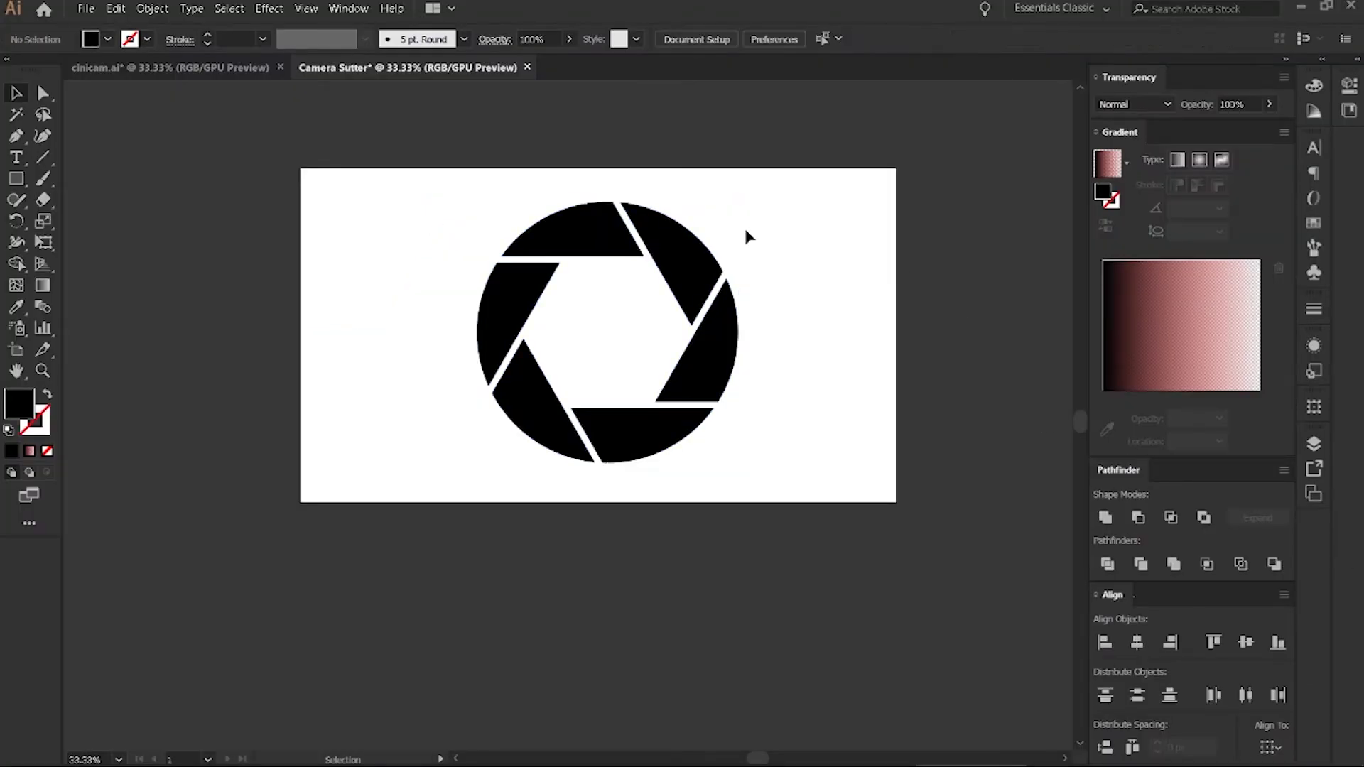
left_click(685, 302)
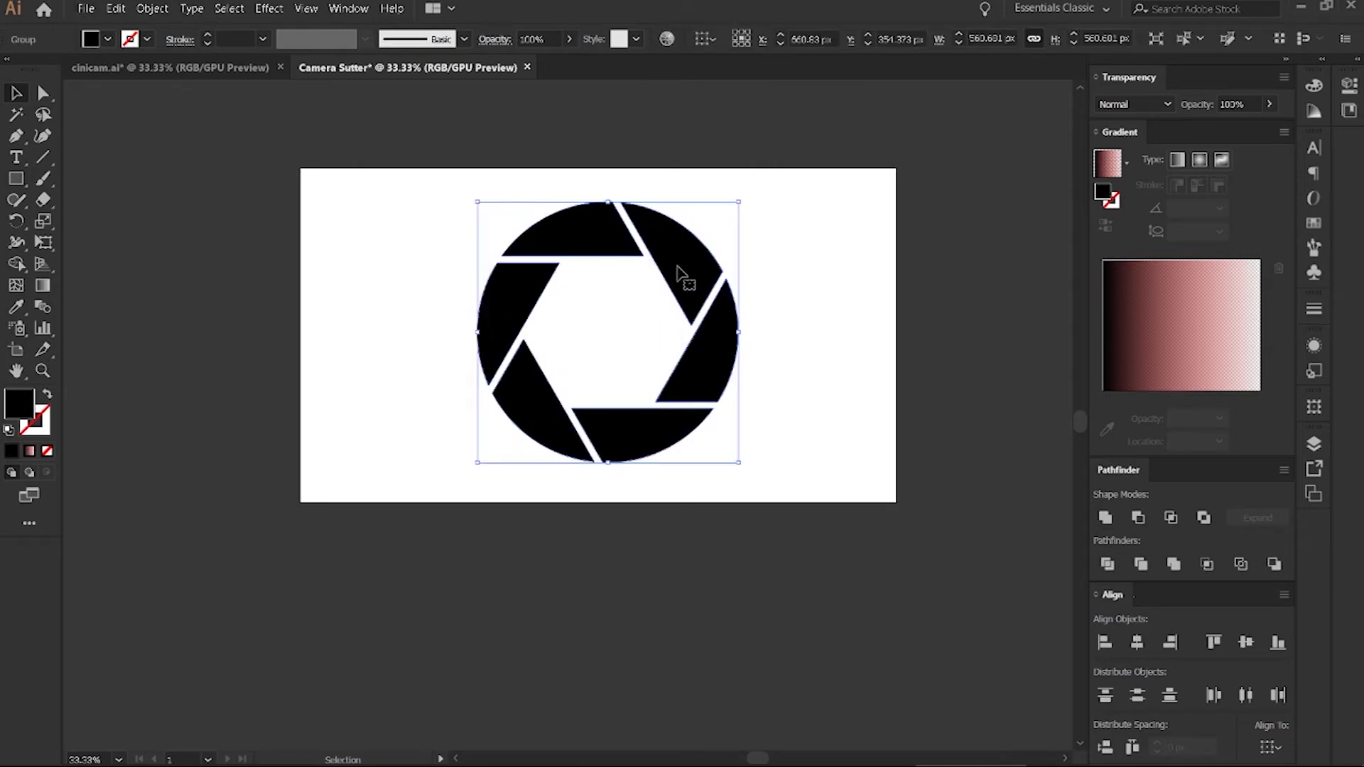
- Ungroup the shutter into six separate blade paths
left_click(814, 237)
left_click(699, 255)
right_click(692, 248)
left_click(737, 373)
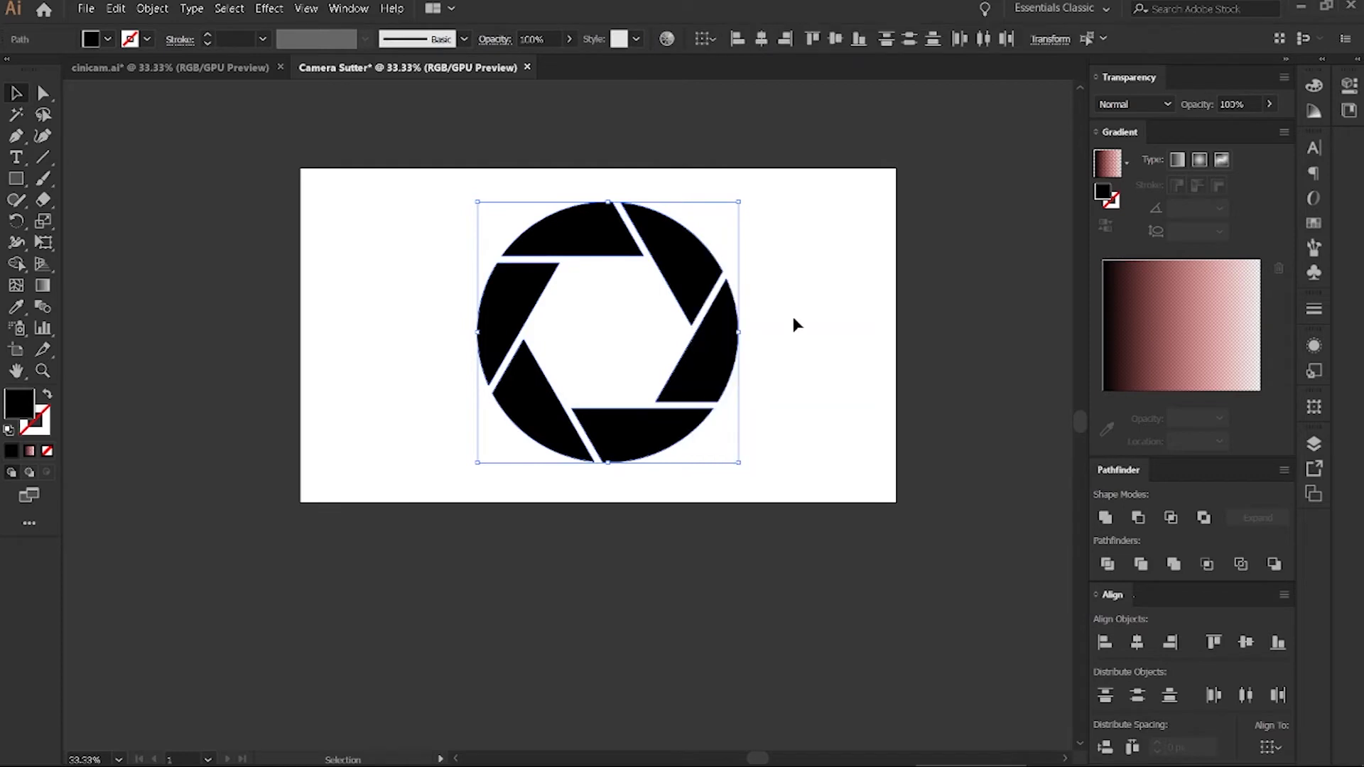
- Pull five blades apart to test separation, then undo so they return to the circle
left_click(762, 263)
left_click_drag(699, 271, 785, 248)
left_click_drag(710, 341, 810, 399)
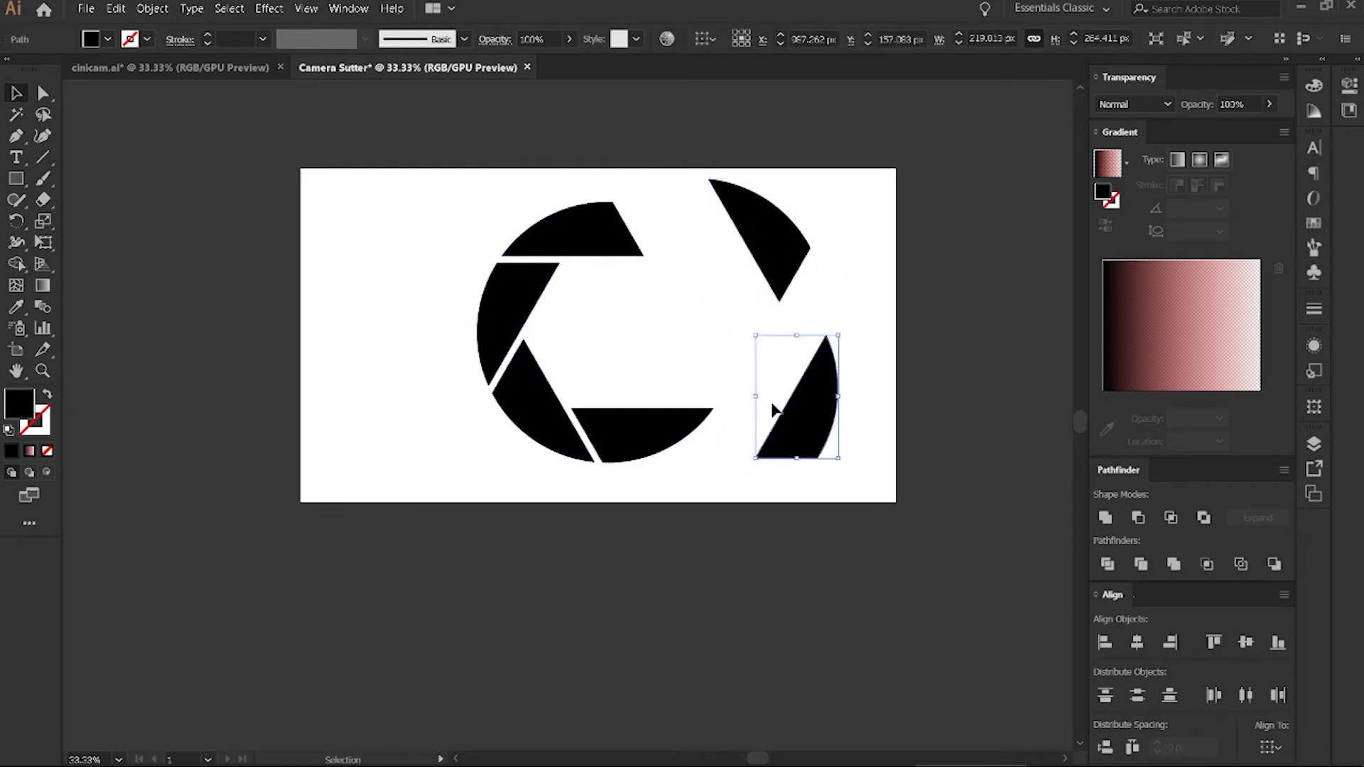
left_click_drag(661, 450, 694, 529)
left_click_drag(536, 366, 435, 383)
left_click_drag(512, 312, 469, 307)
key("ctrl+z")
key("ctrl+z")
key("ctrl+z")
key("ctrl+z")
key("ctrl+z")
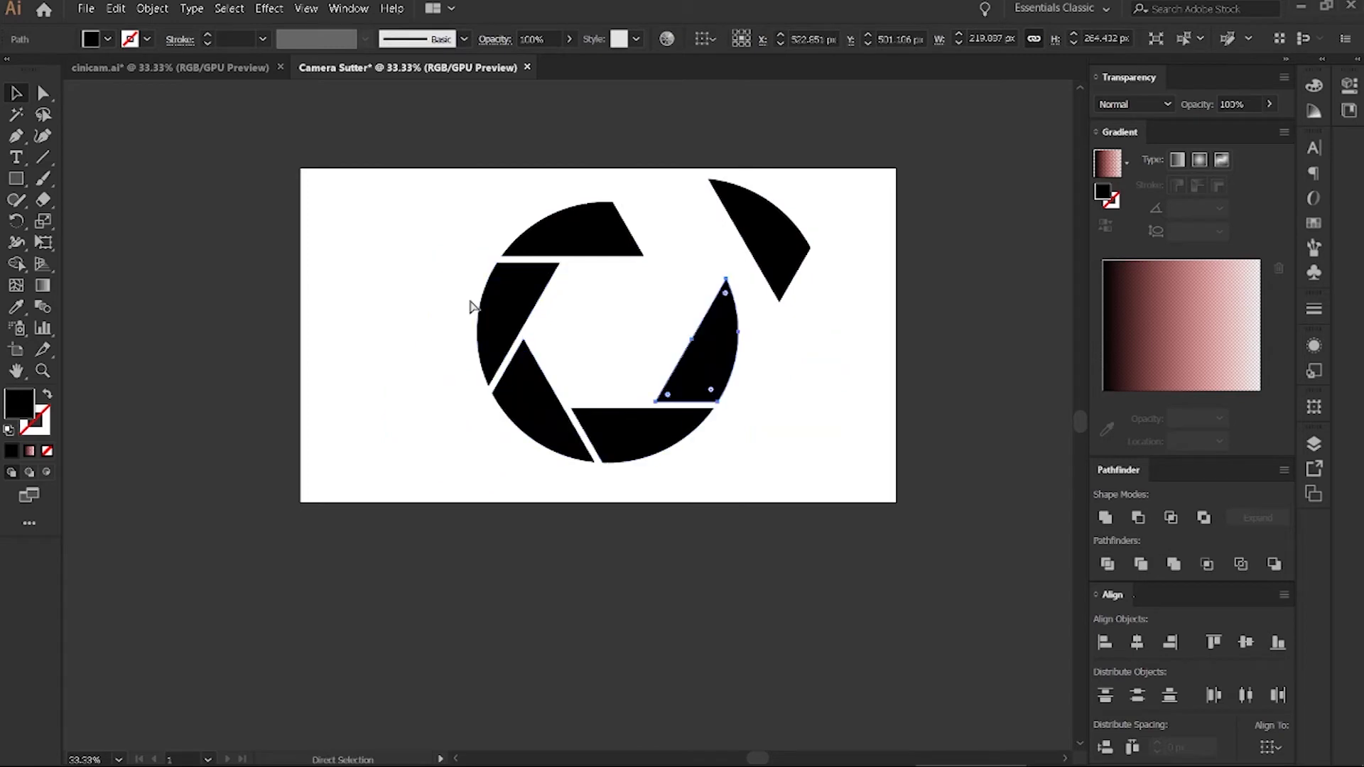
key("v")
left_click(820, 232)
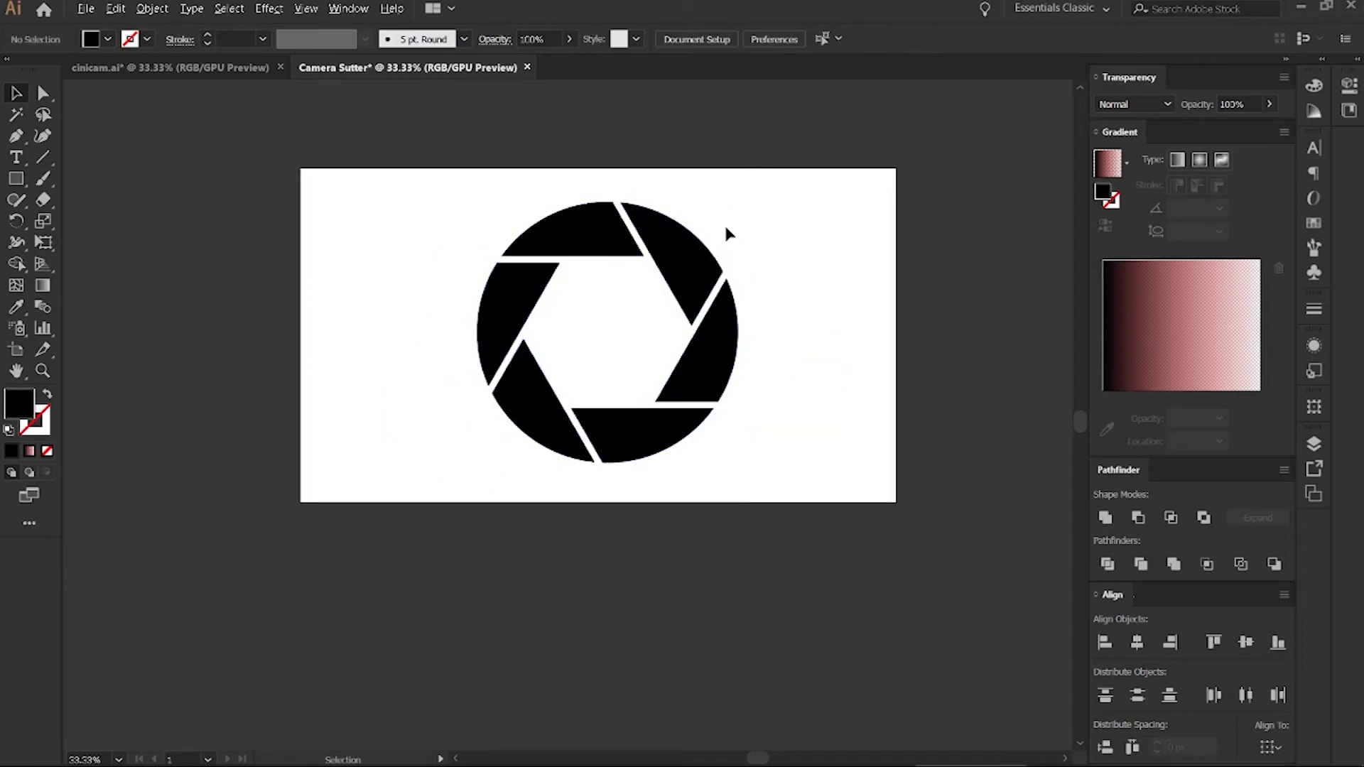
scroll(723, 223, "up", 1)
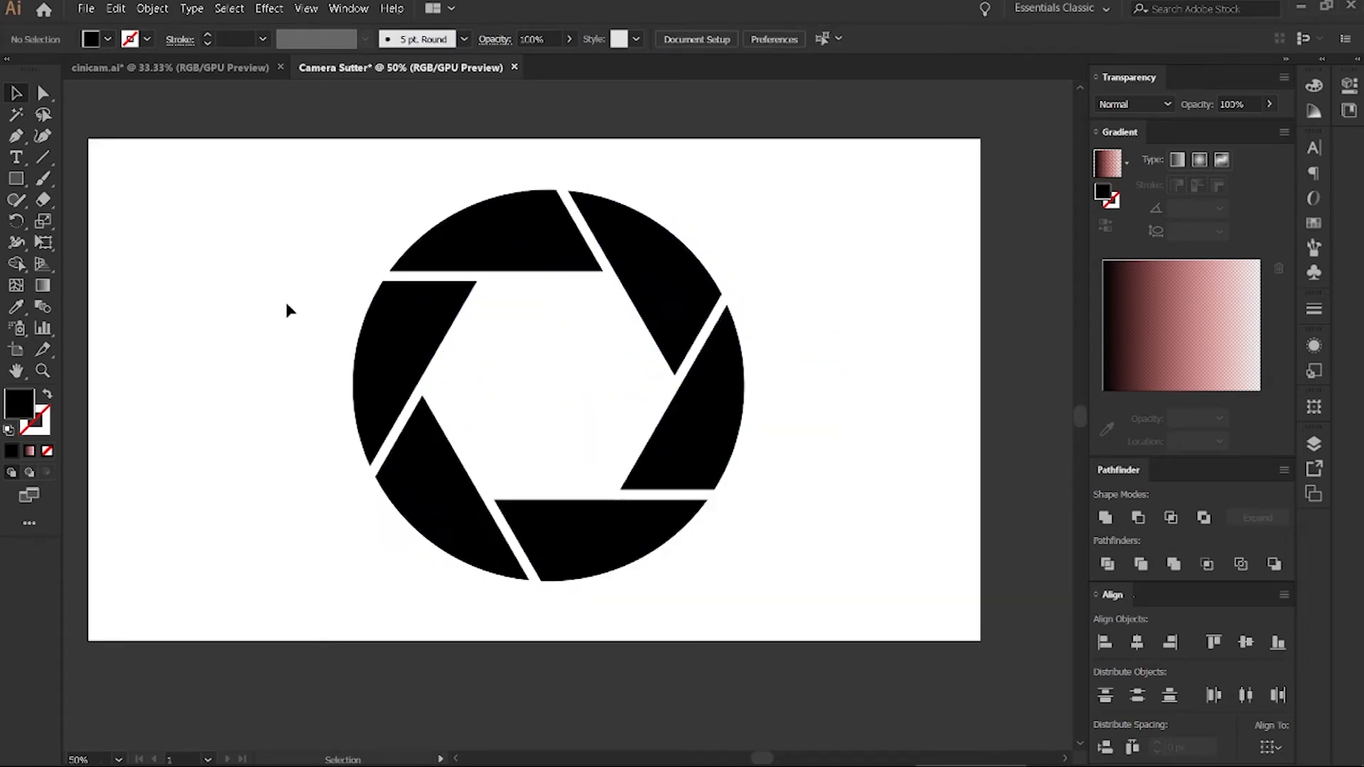
- Fill all six blades with pure red FF0000 and turn on the rulers
left_click_drag(206, 223, 778, 590)
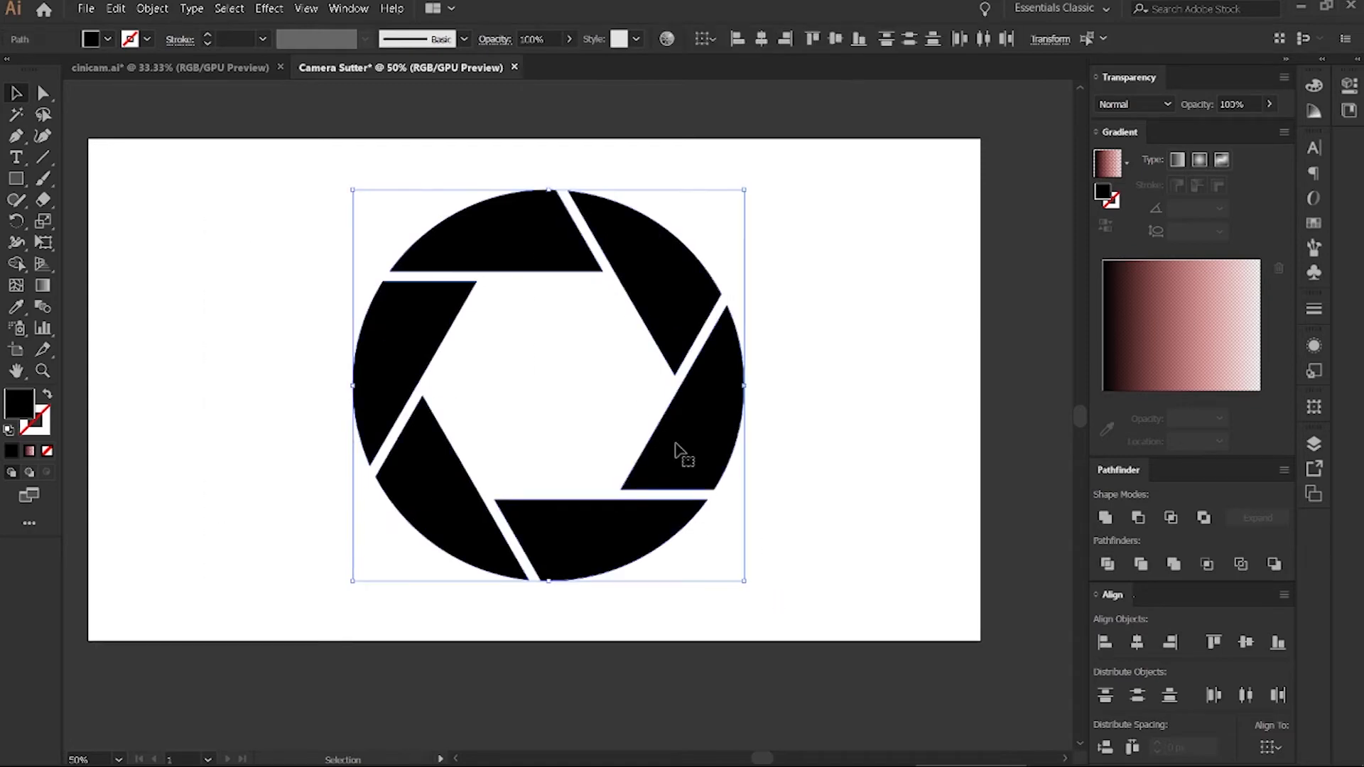
double_click(24, 410)
left_click_drag(739, 287, 914, 175)
left_click(1123, 187)
left_click(428, 217)
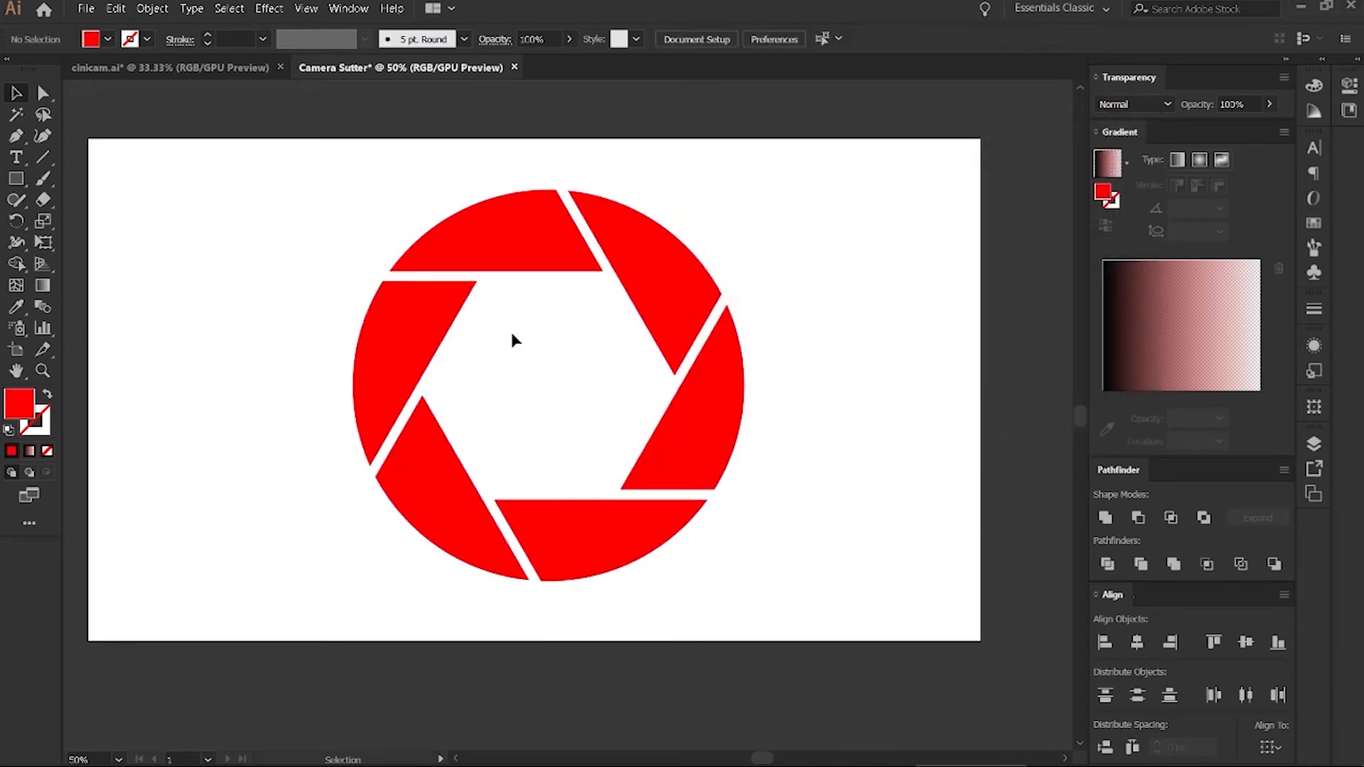
scroll(525, 299, "down", 1)
key("ctrl+r")
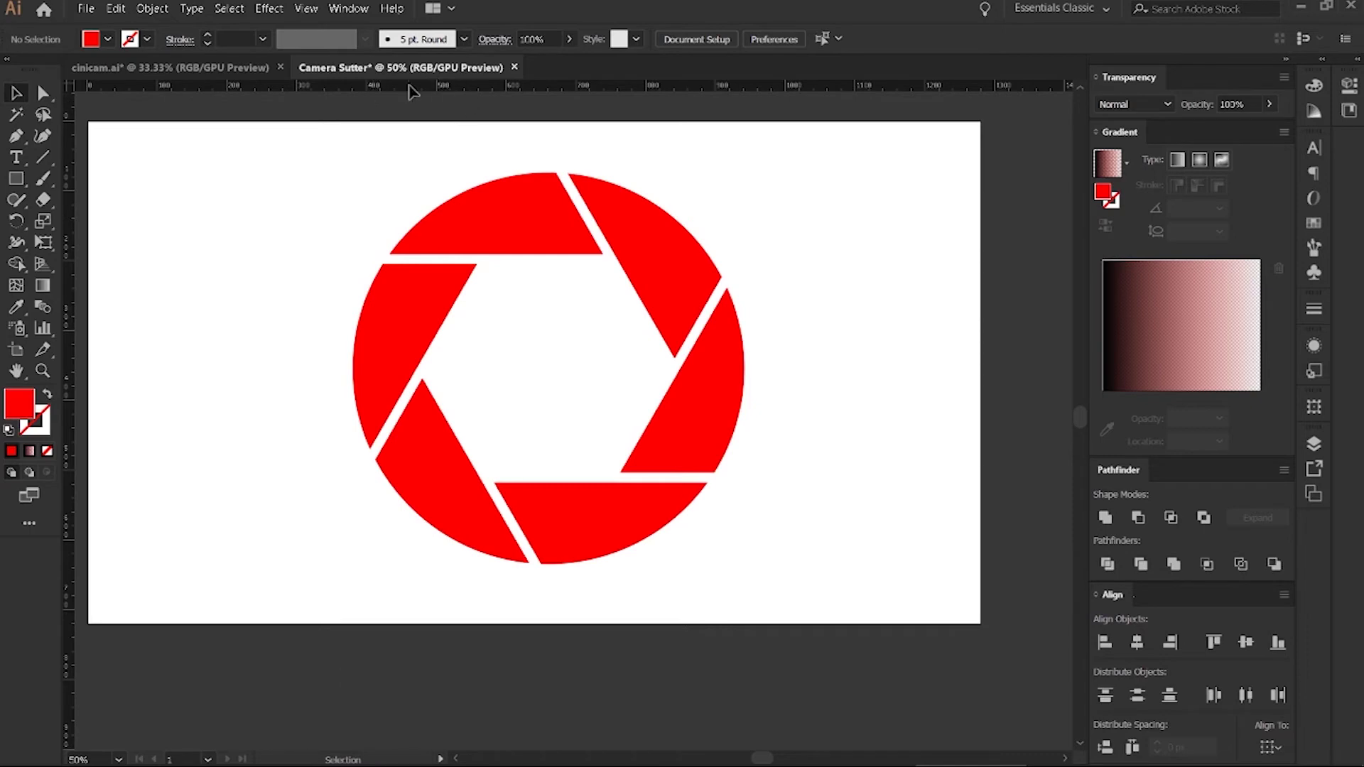
- Drag a horizontal ruler guide across the shutter and lock the guides
left_click_drag(402, 95, 396, 294)
scroll(395, 292, "up", 3)
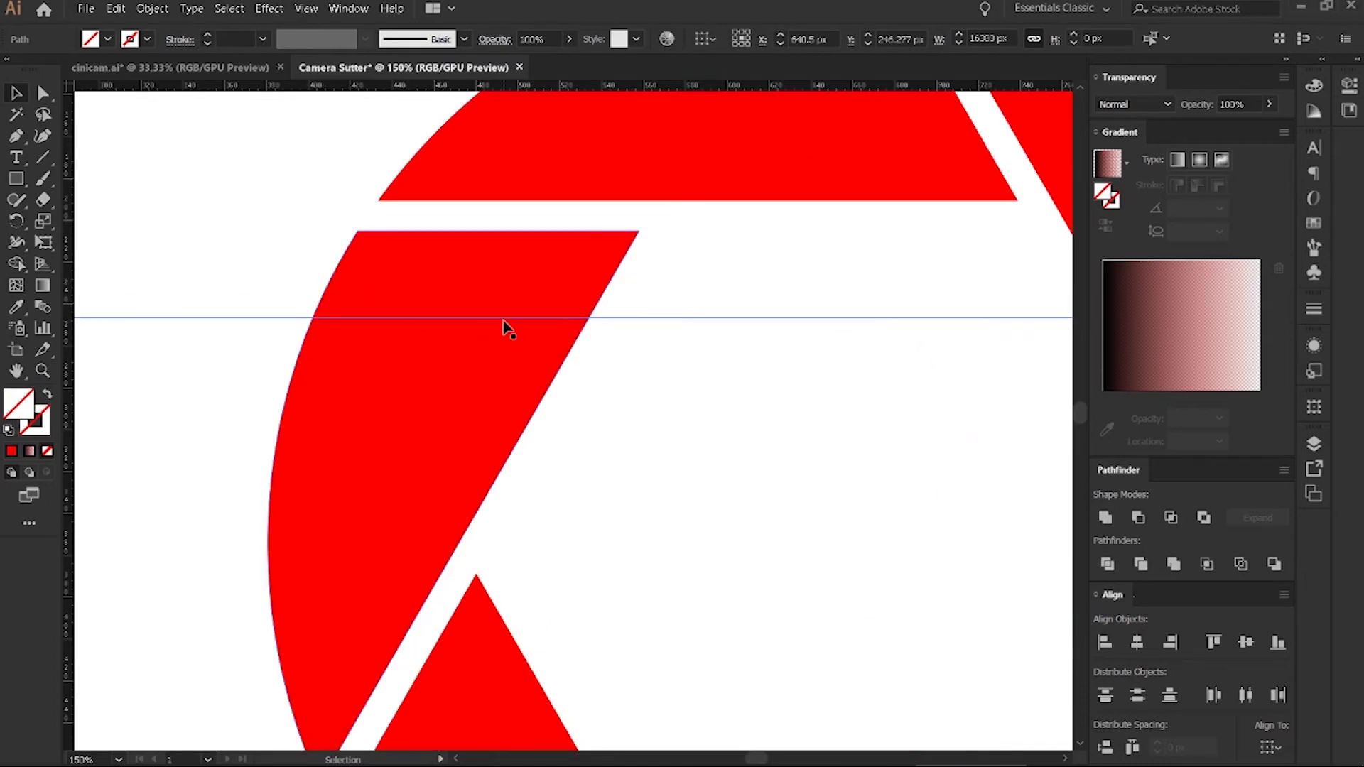
right_click(197, 324)
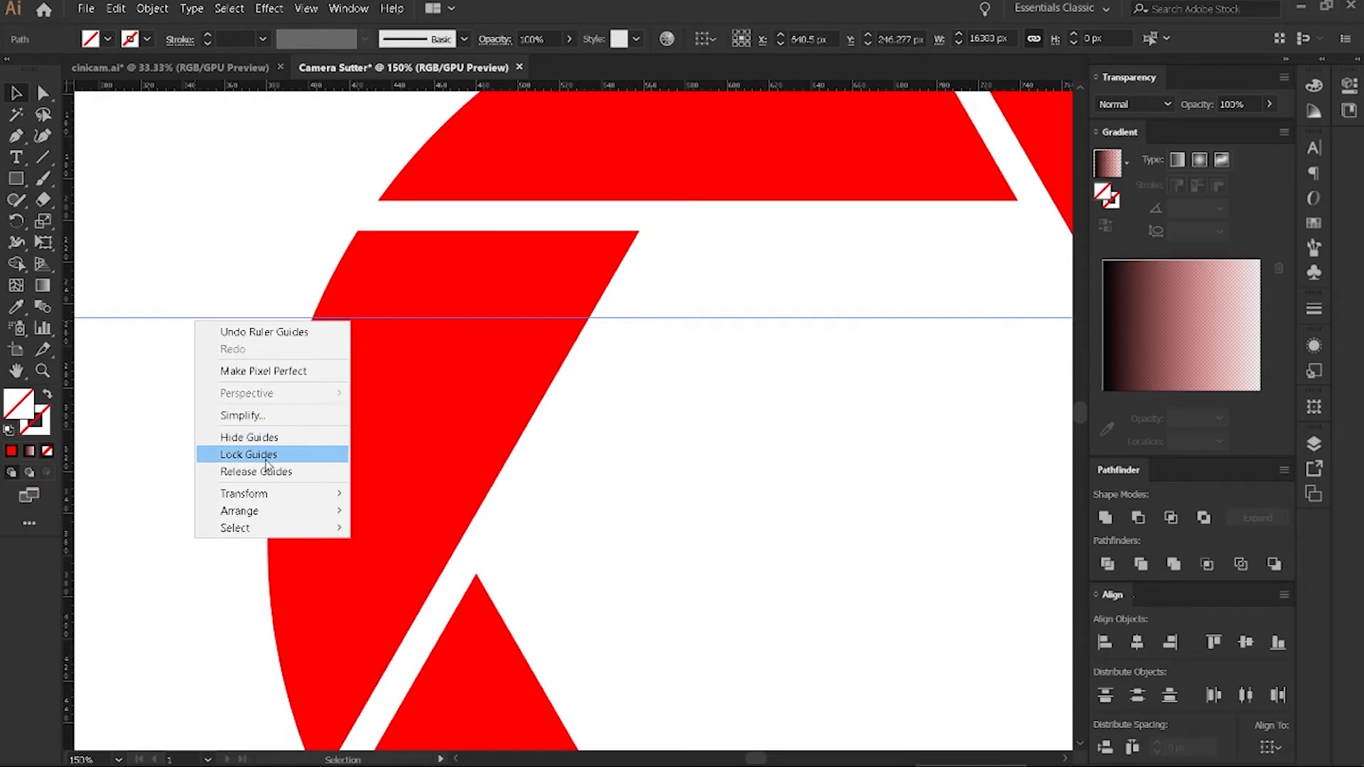
left_click(286, 454)
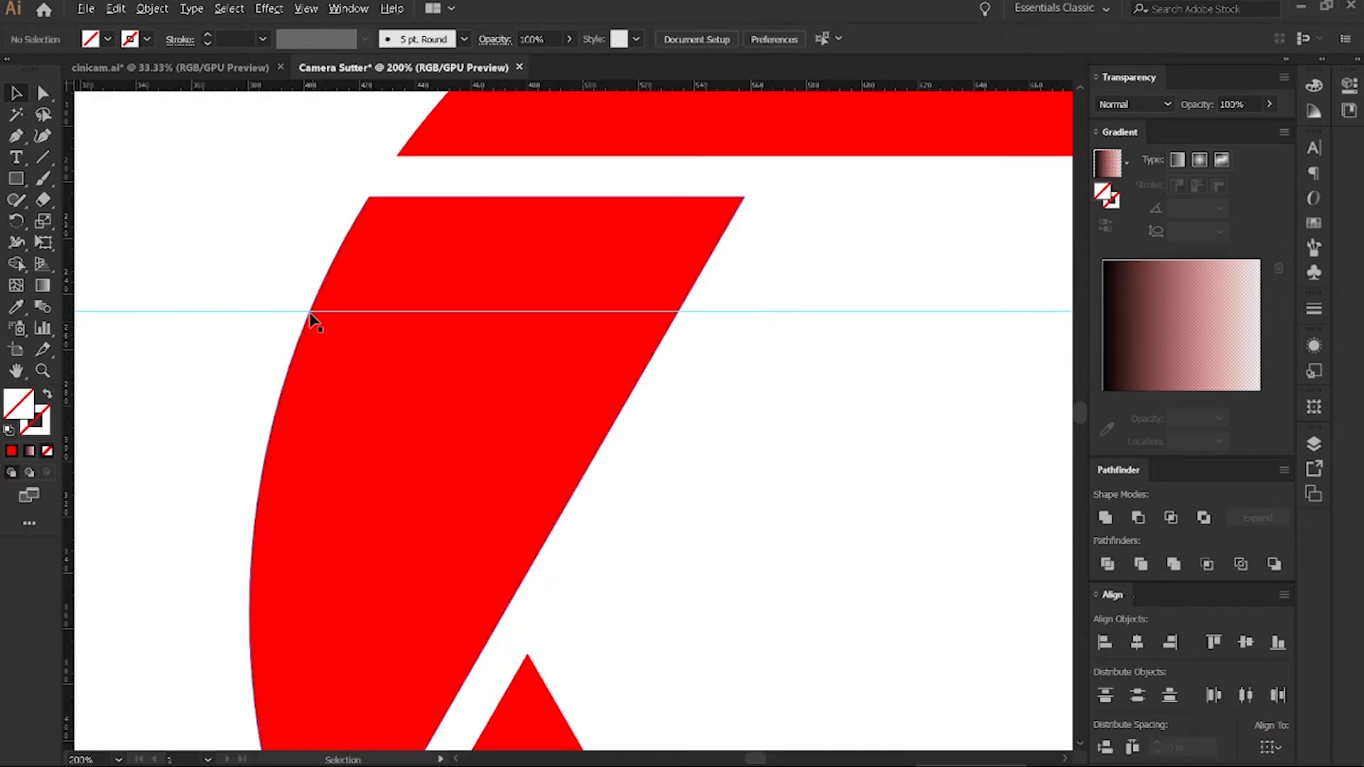
scroll(313, 308, "up", 5)
- Copy the upper-left red blade and paste the copy in front of the original
left_click_drag(252, 225, 327, 295)
scroll(405, 351, "down", 5)
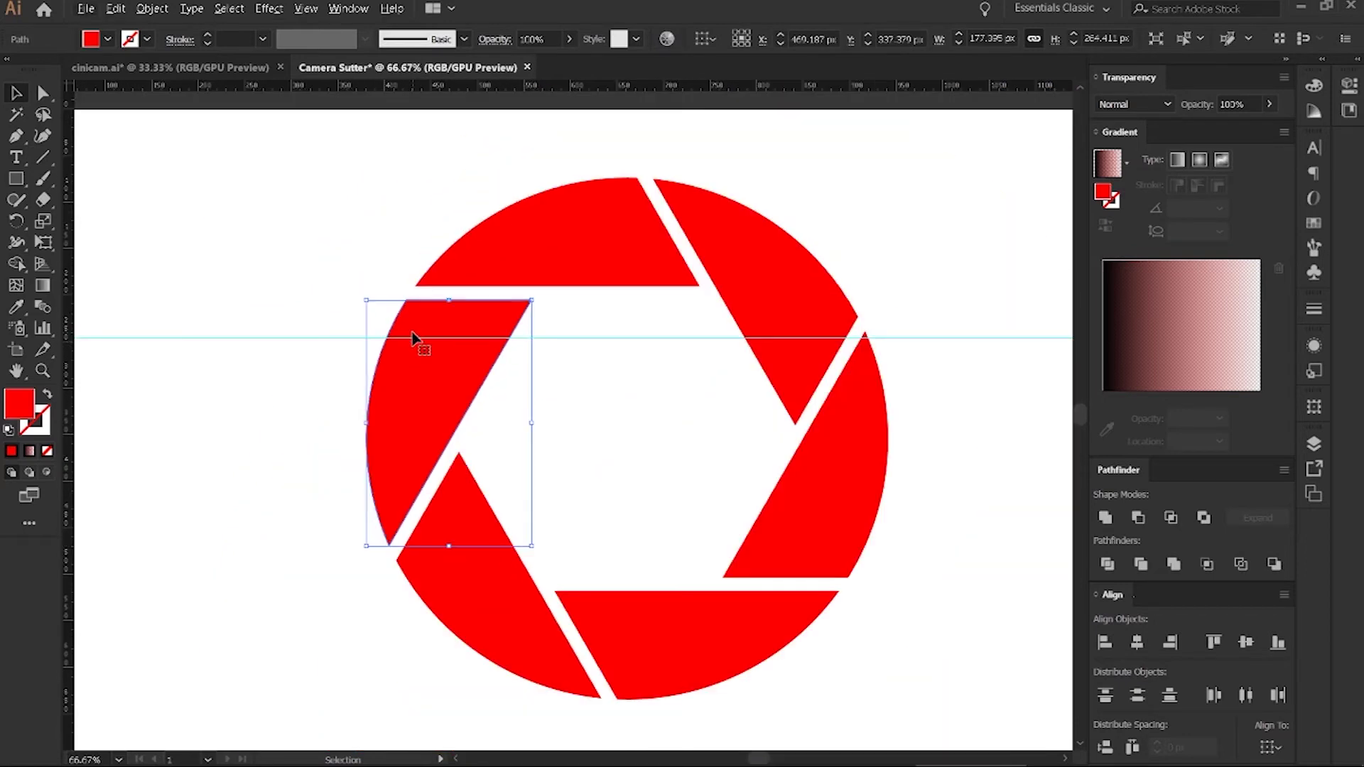
key("a")
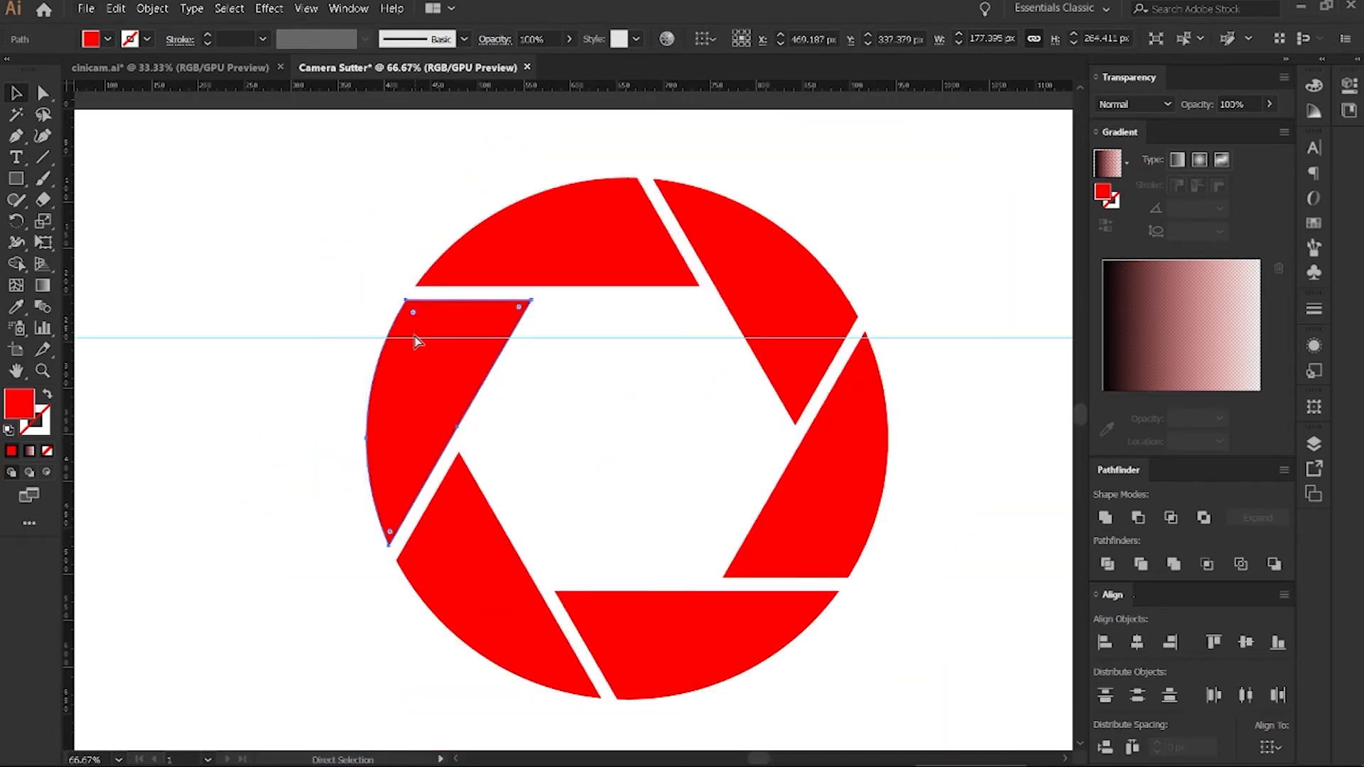
key("ctrl+c")
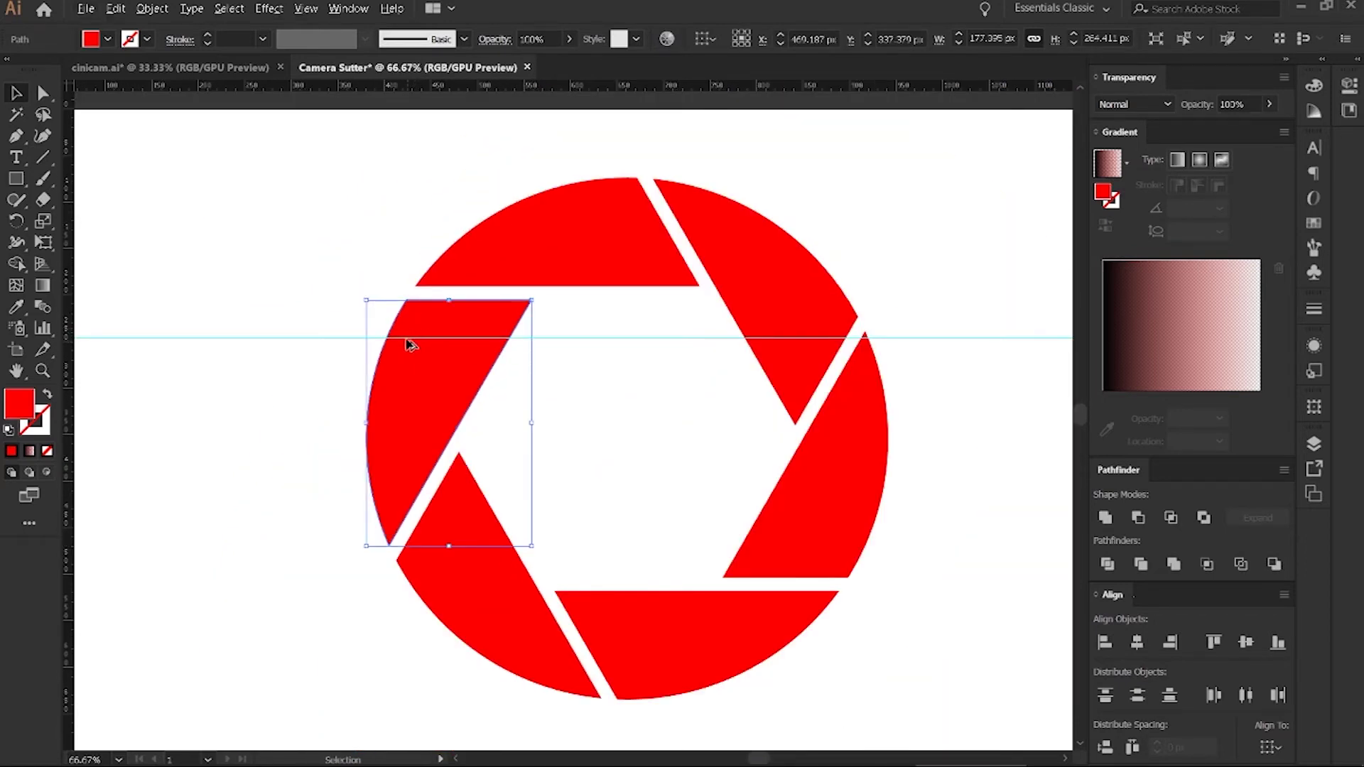
scroll(405, 345, "up", 5)
key("ctrl+f")
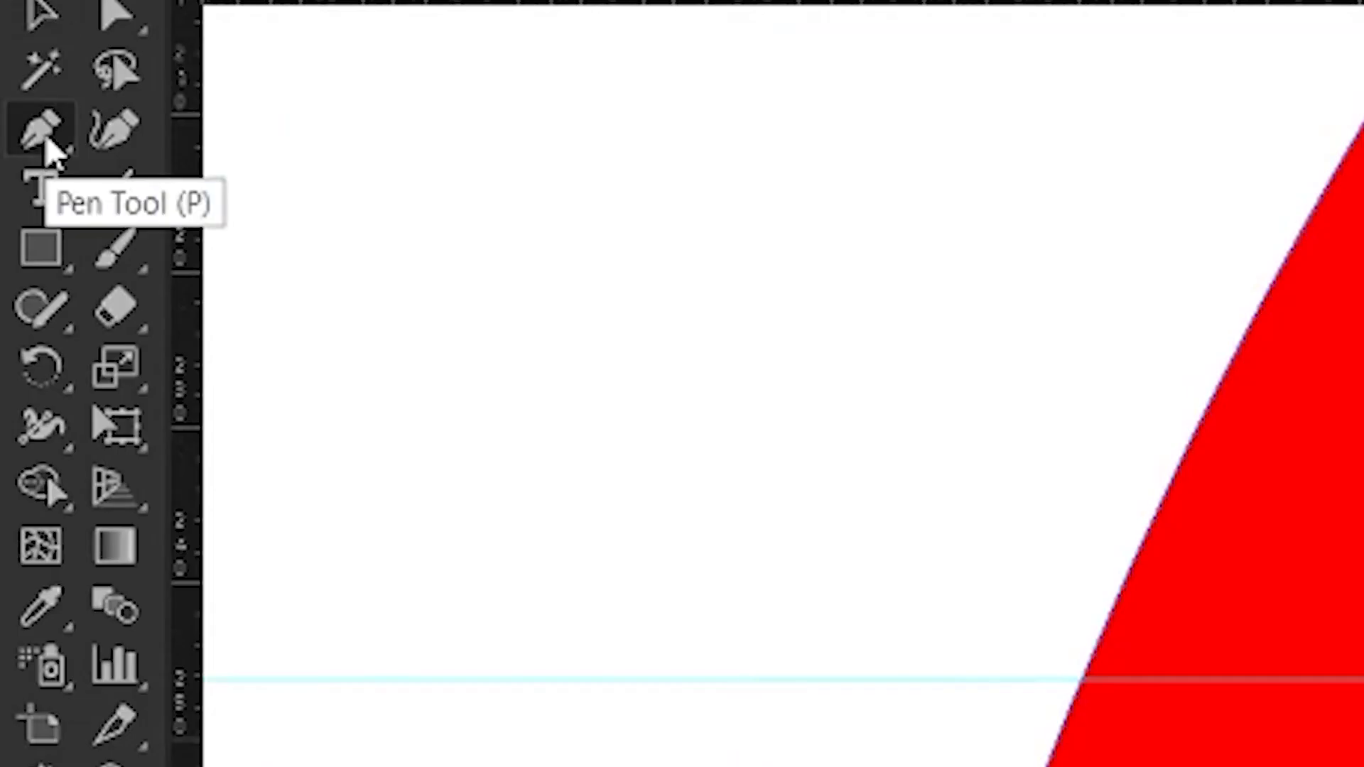
- Add anchor points on the blade copy where the guide crosses its left and right edges
left_click(15, 135)
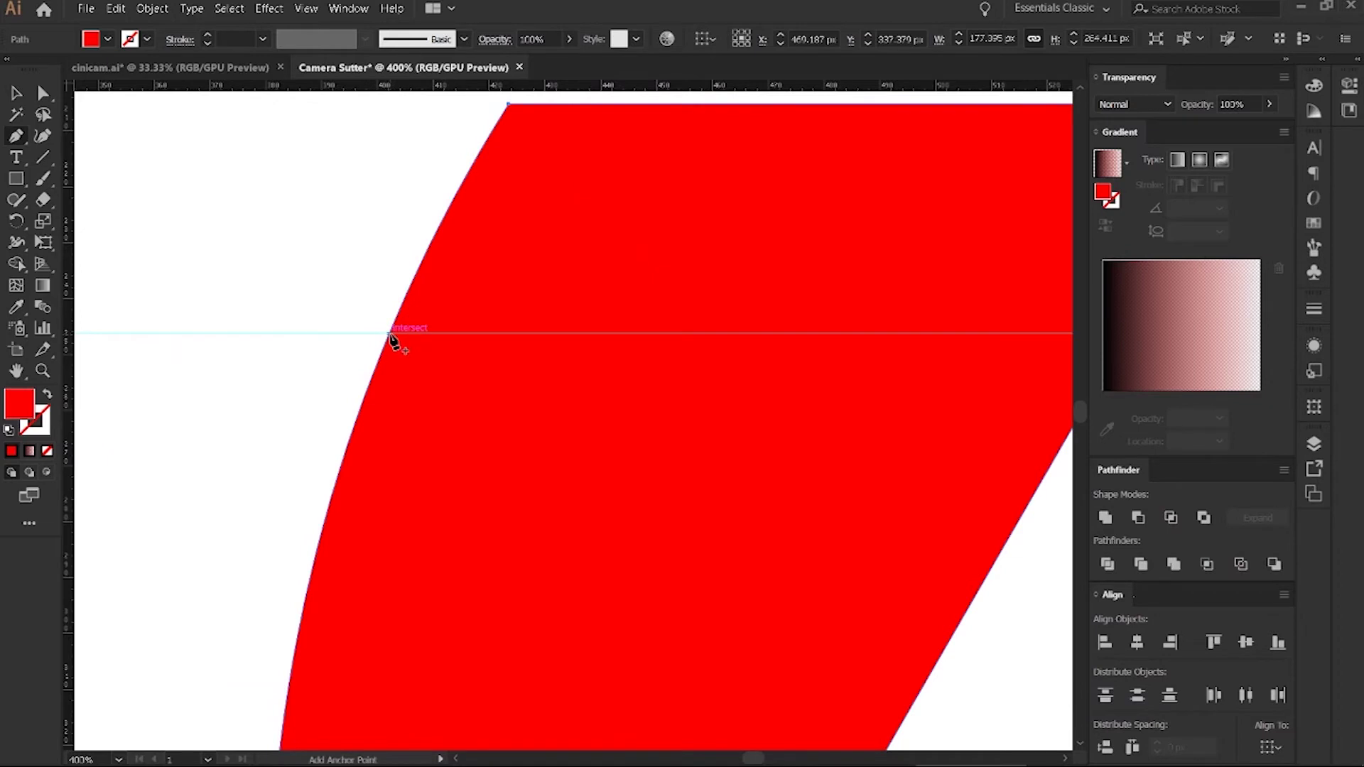
left_click(389, 333)
scroll(537, 344, "right", 3)
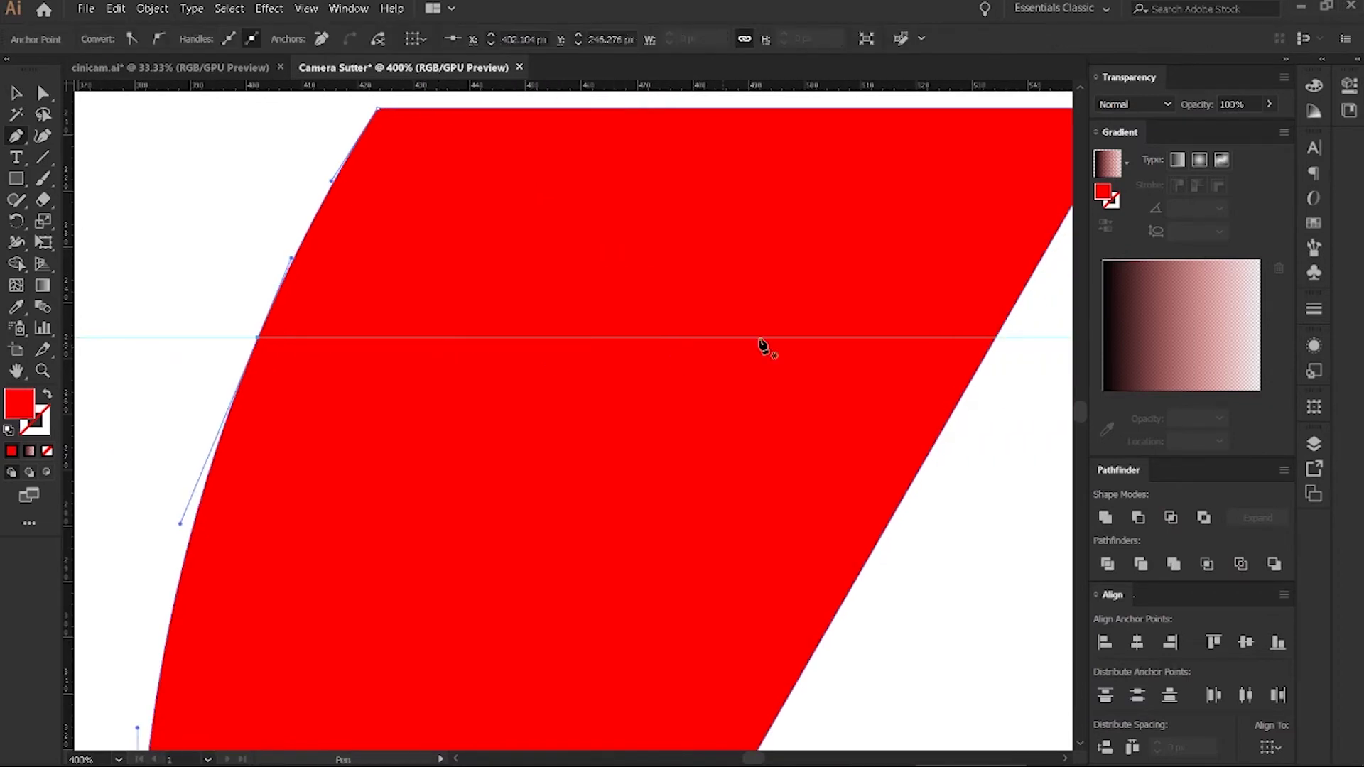
left_click(995, 338)
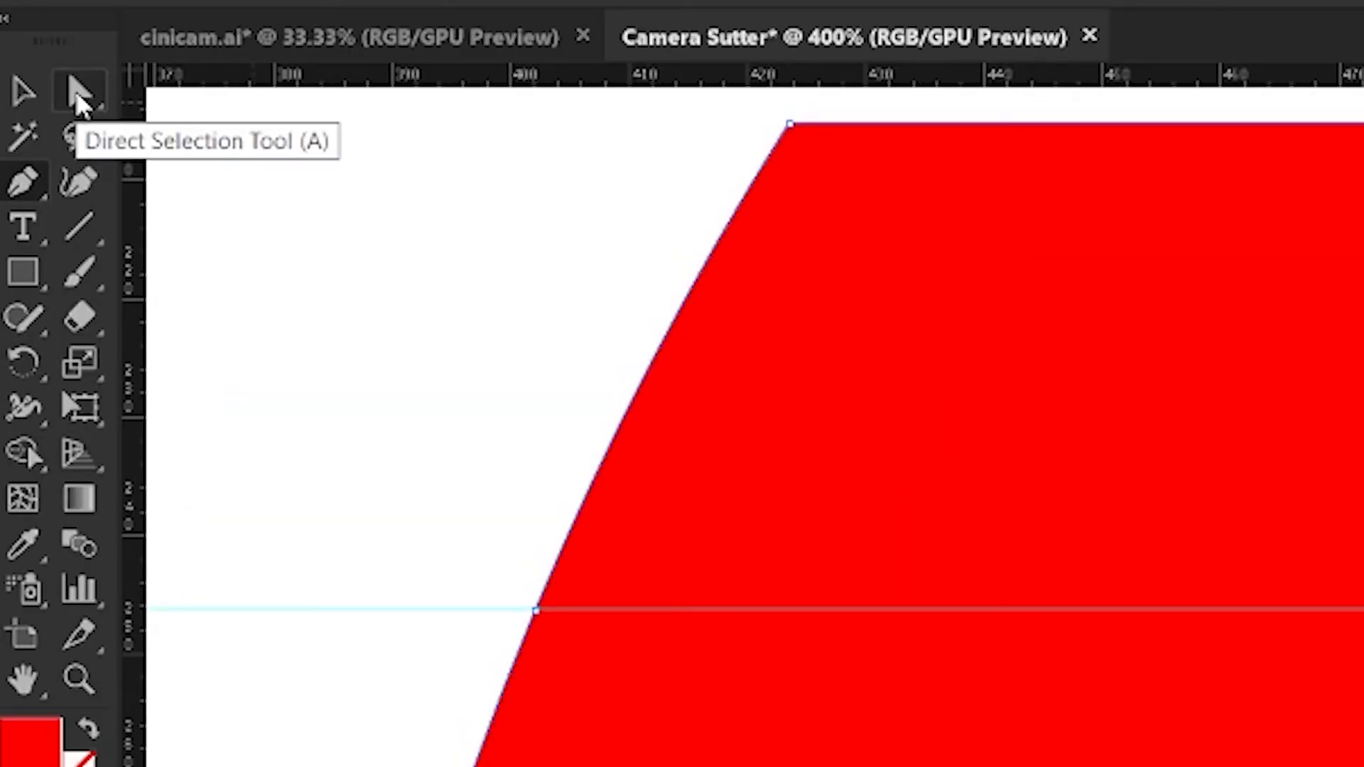
- Fill the copied blade with a near-black colour
left_click(43, 93)
scroll(197, 206, "down", 1)
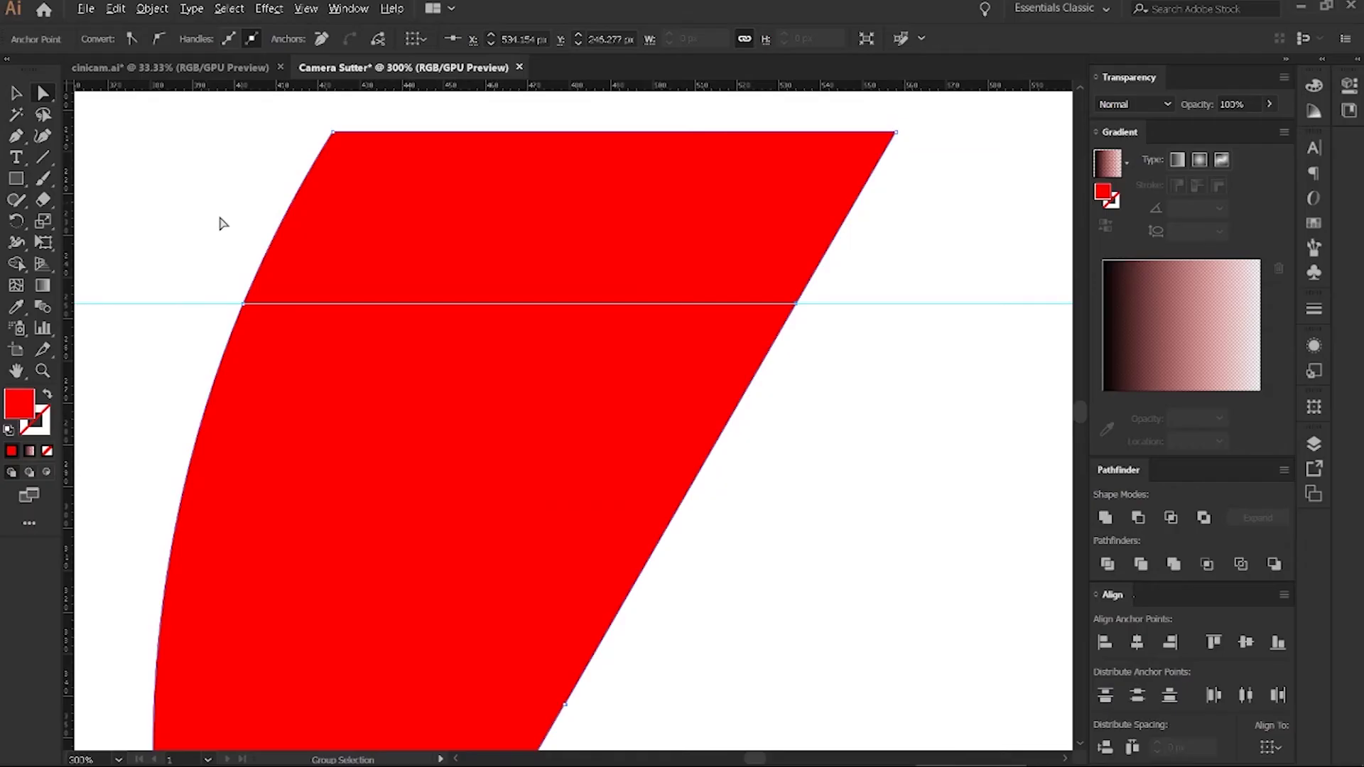
scroll(299, 334, "down", 1)
scroll(451, 426, "down", 2)
left_click(402, 703)
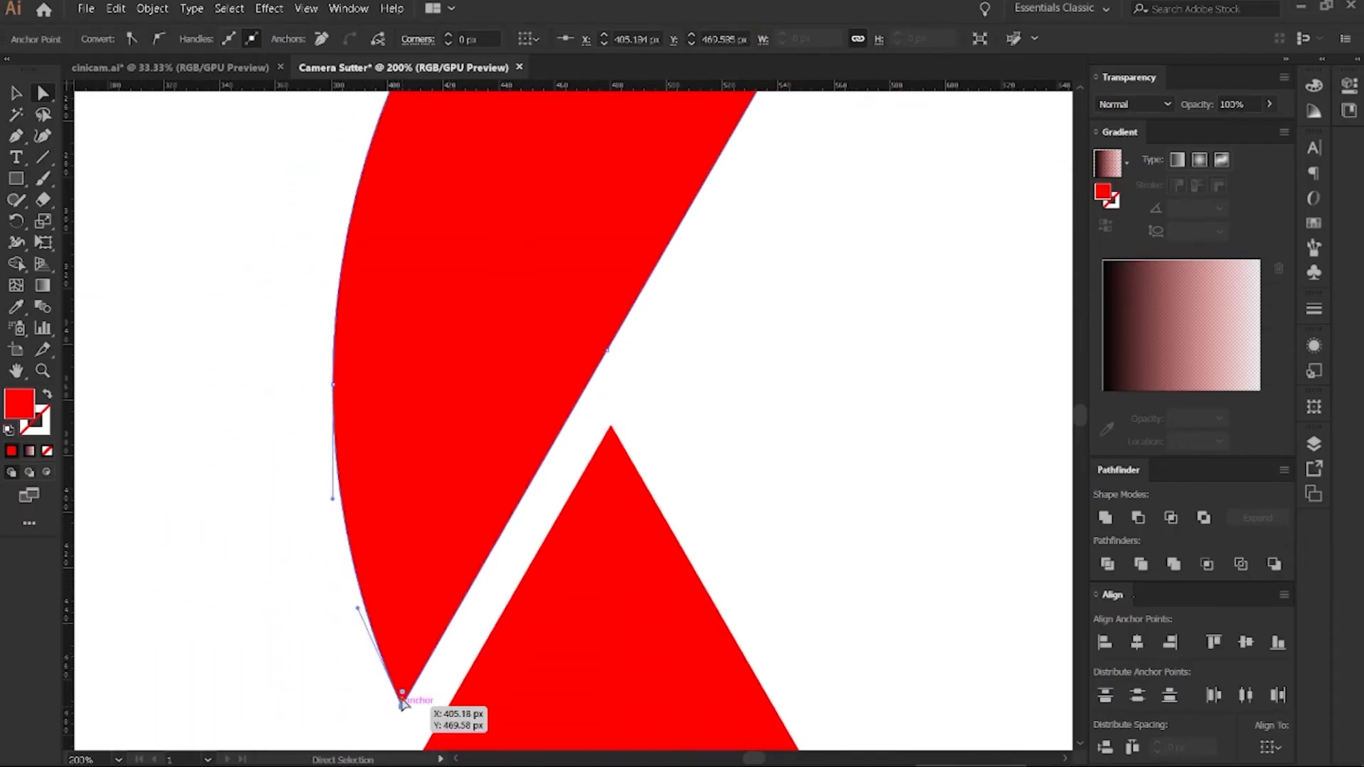
scroll(402, 576, "up", 1)
left_click(333, 400, "shift")
left_click(606, 366, "shift")
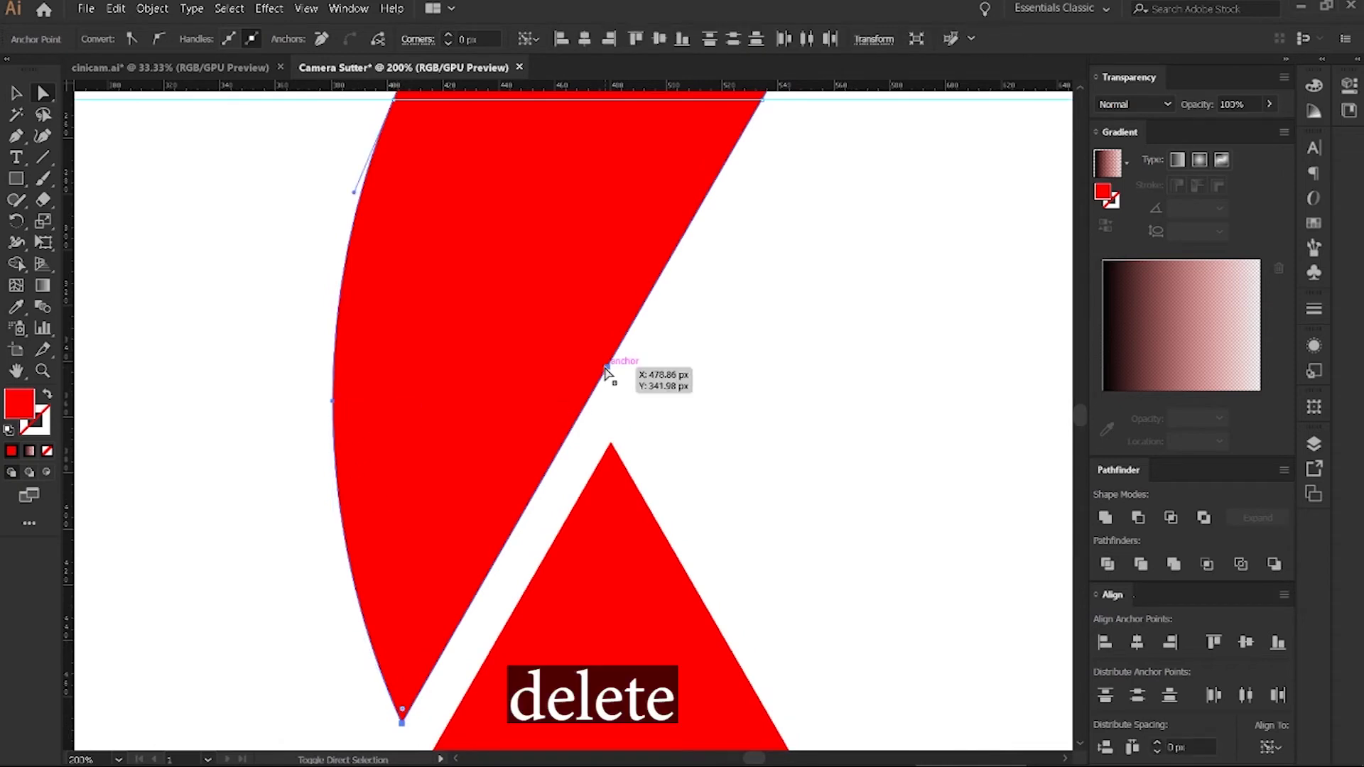
scroll(696, 411, "up", 3)
double_click(21, 401)
left_click_drag(734, 336, 681, 400)
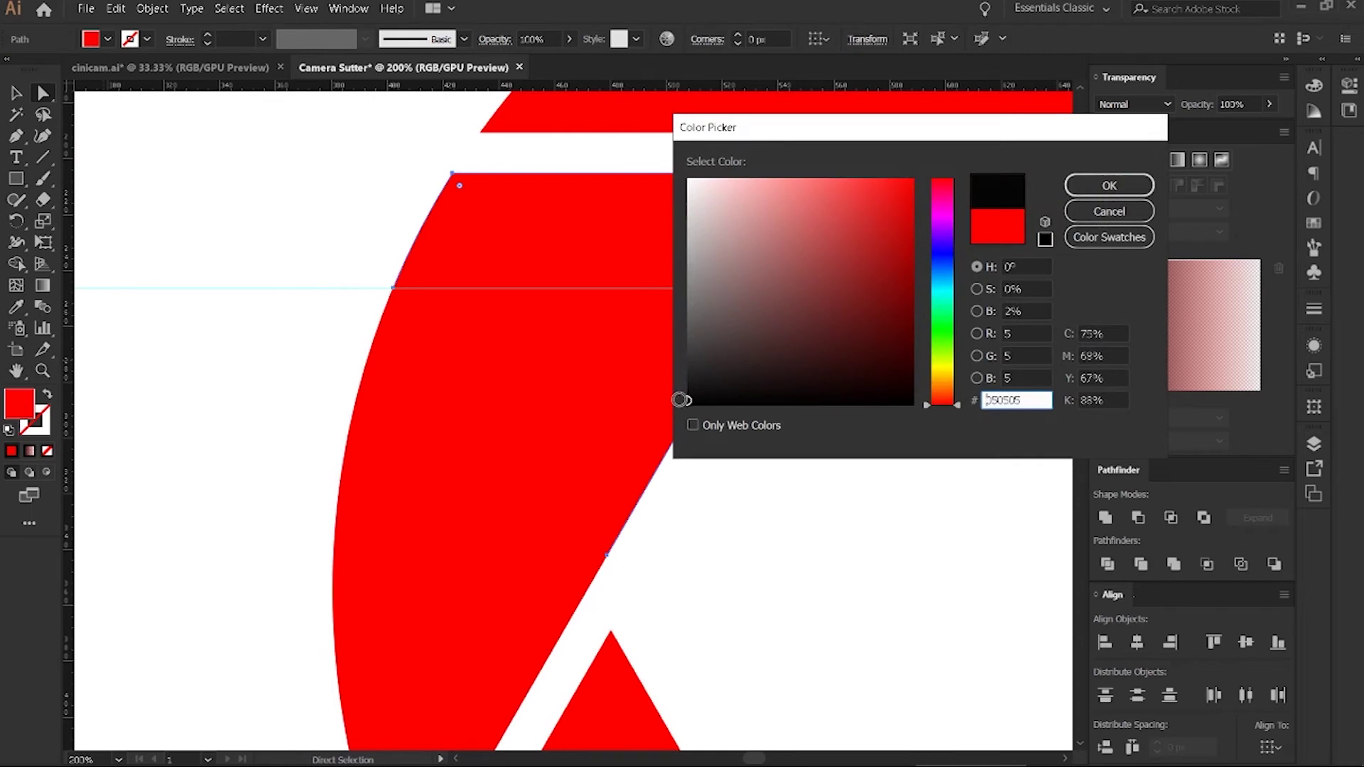
left_click(1081, 183)
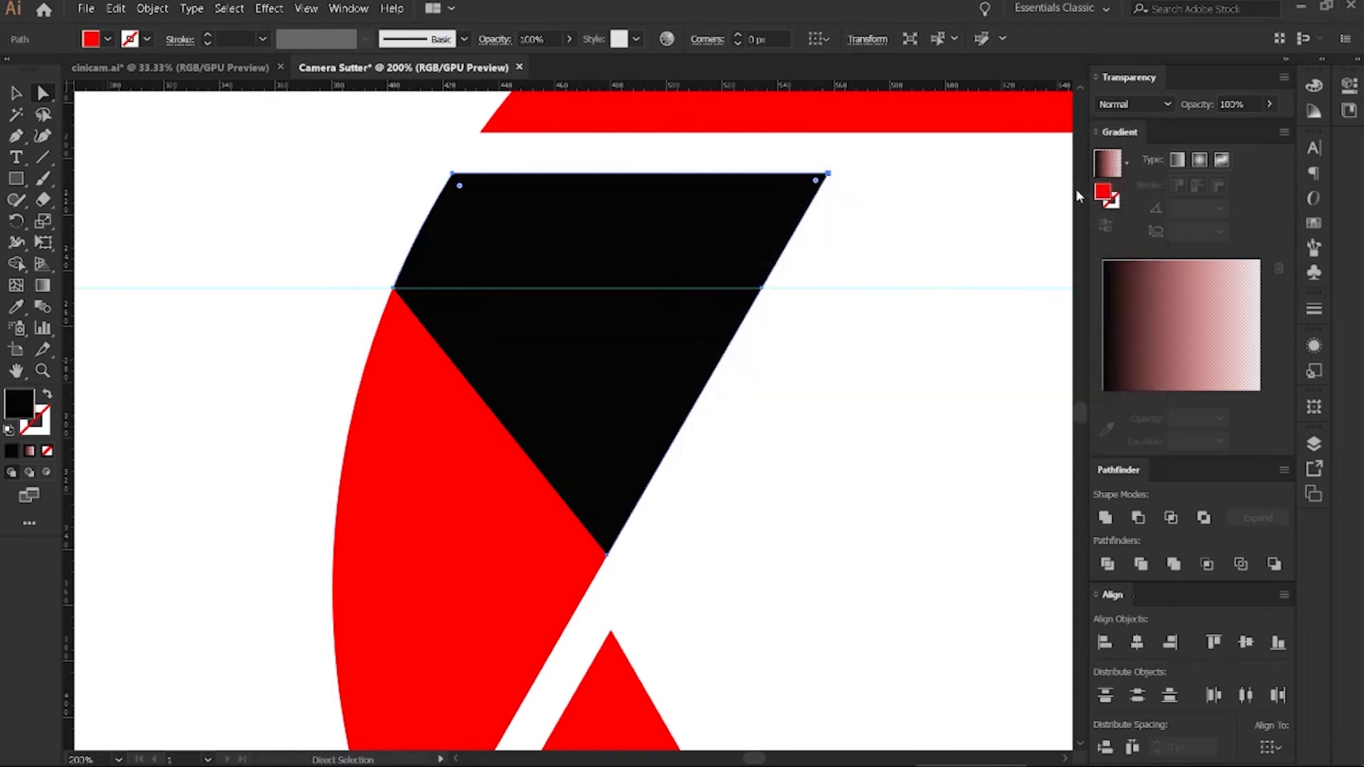
- Delete the black shape's bottom anchor, leaving a trapezoid above the guide
left_click(608, 556)
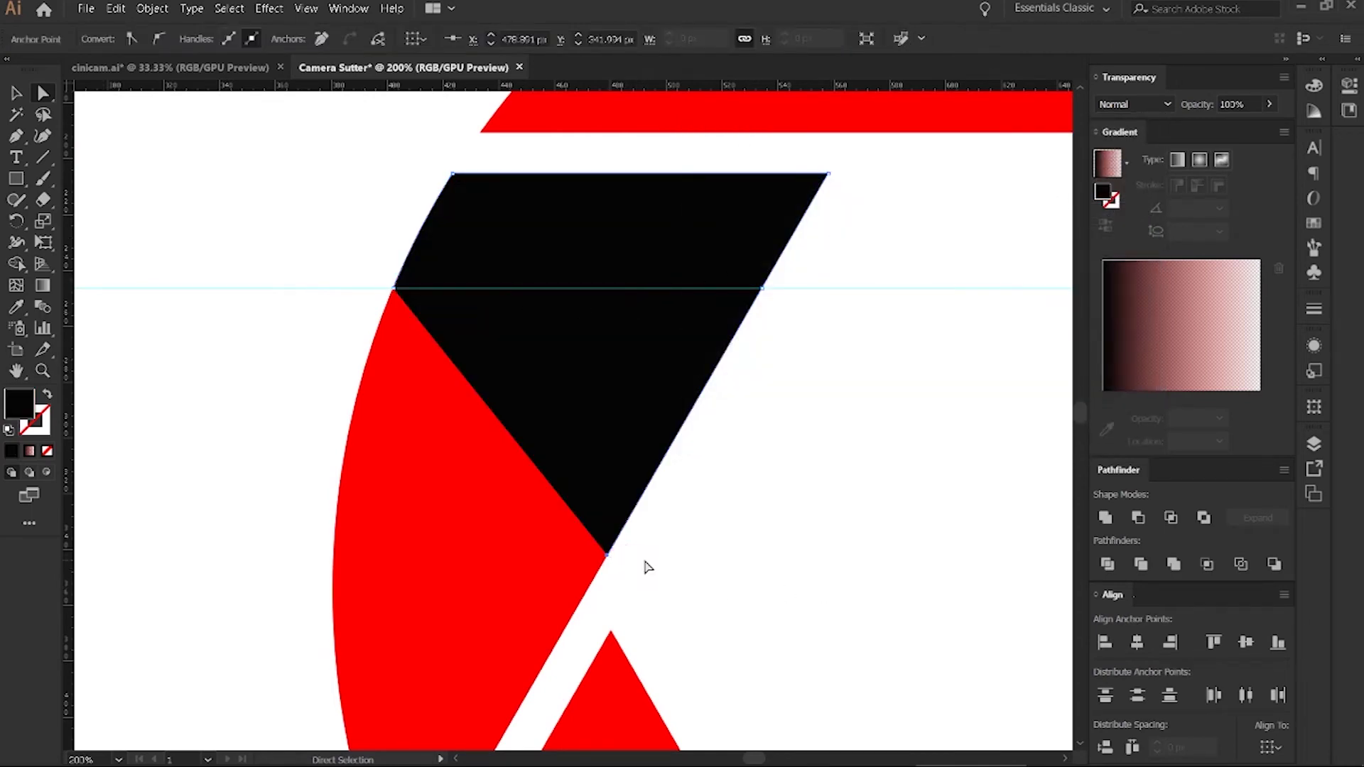
key("Delete")
left_click(776, 447)
scroll(282, 285, "up", 1)
scroll(282, 284, "right", 1)
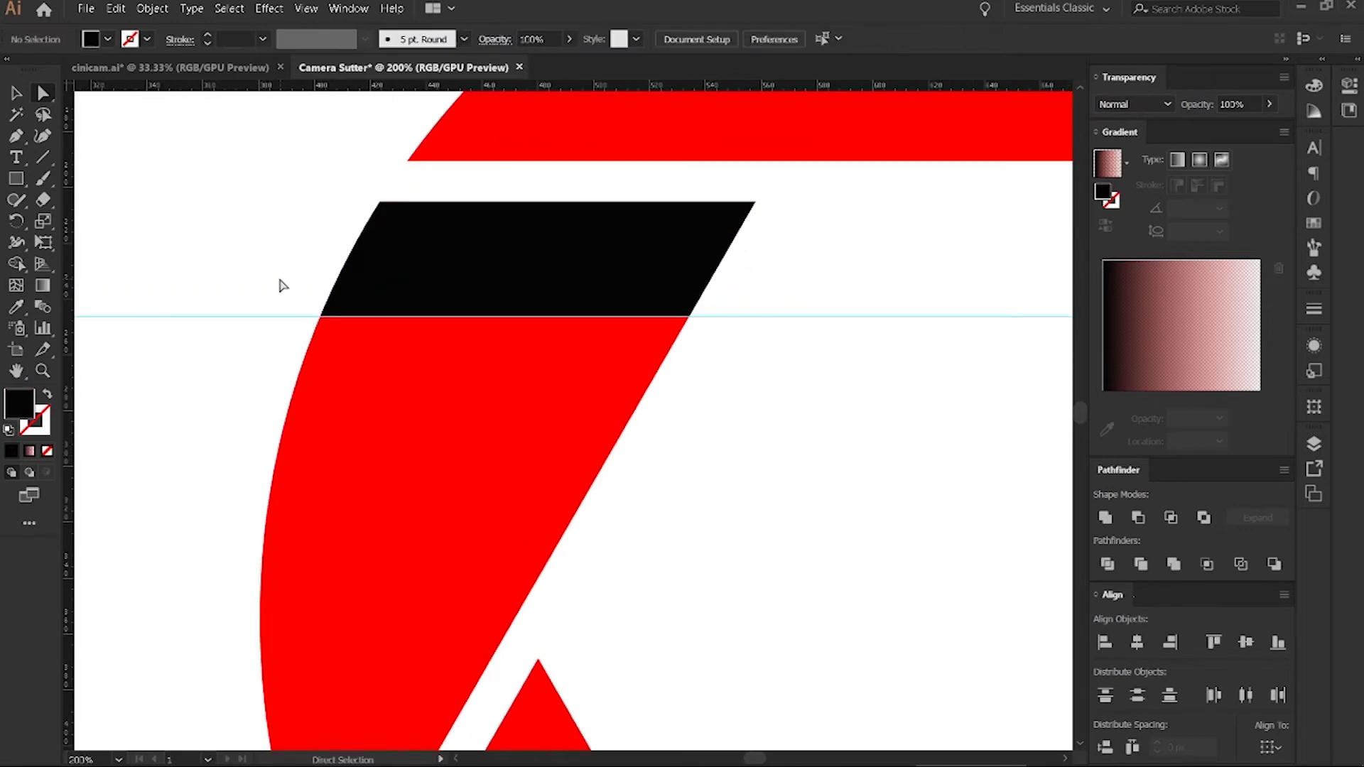
left_click(533, 277)
- Fill the black trapezoid with a linear gradient whose stops are both black
key("v")
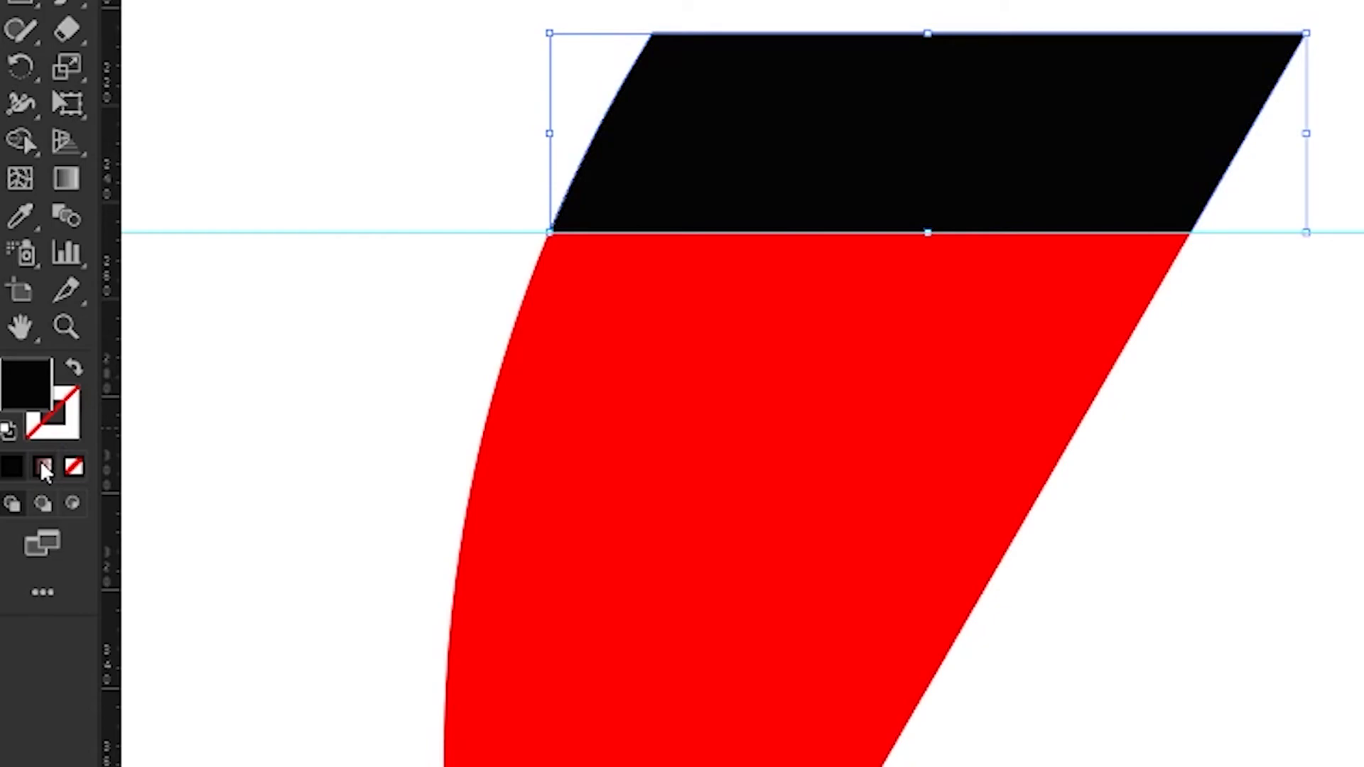
left_click(31, 450)
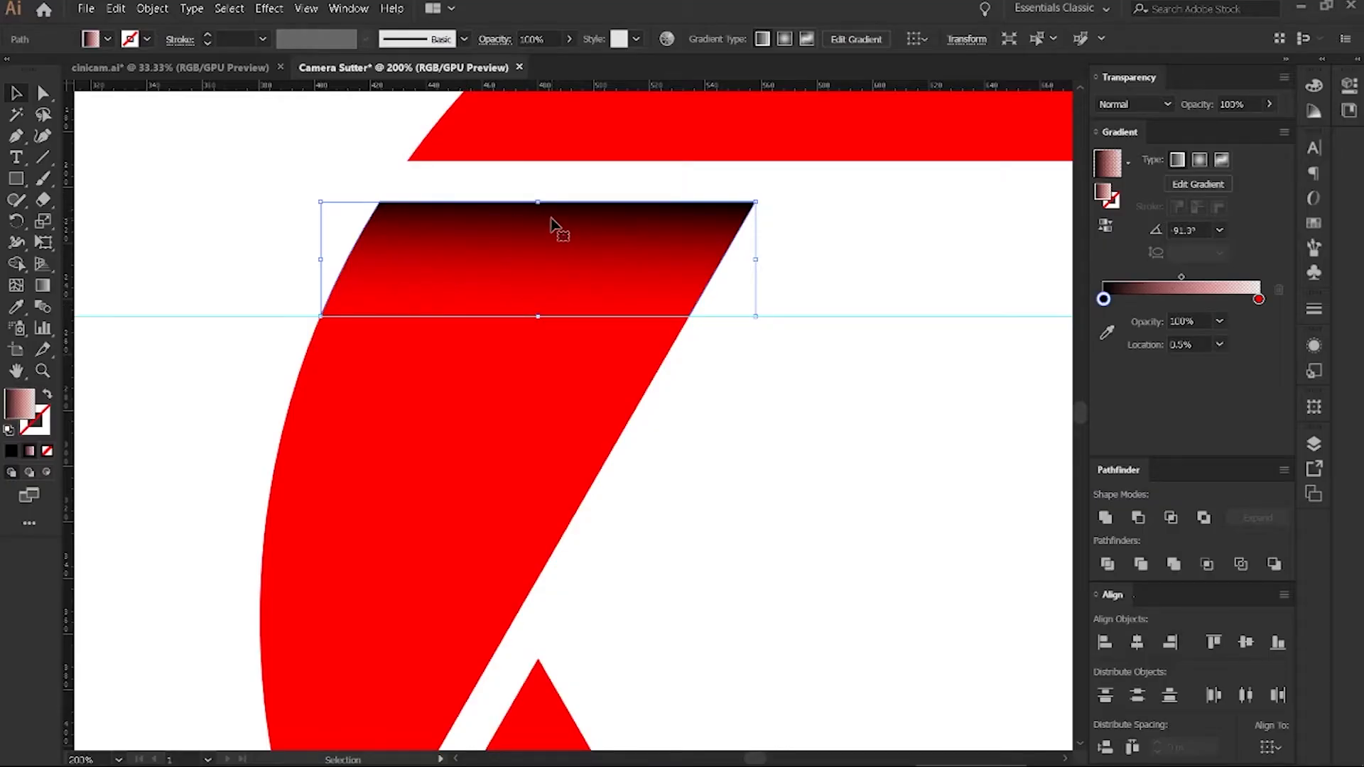
double_click(1104, 299)
left_click(1029, 394)
left_click(1029, 361)
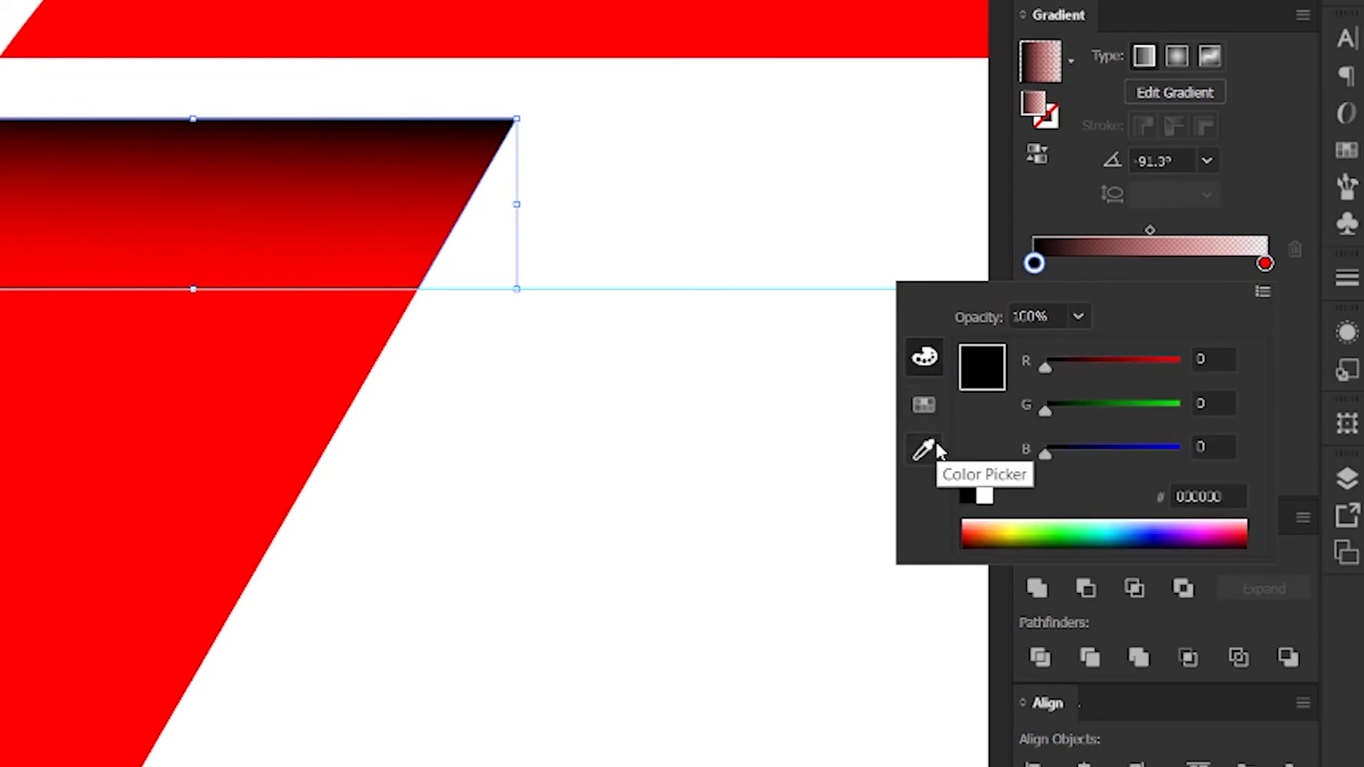
left_click(1068, 217)
double_click(1264, 263)
left_click(968, 496)
type("0")
key("Return")
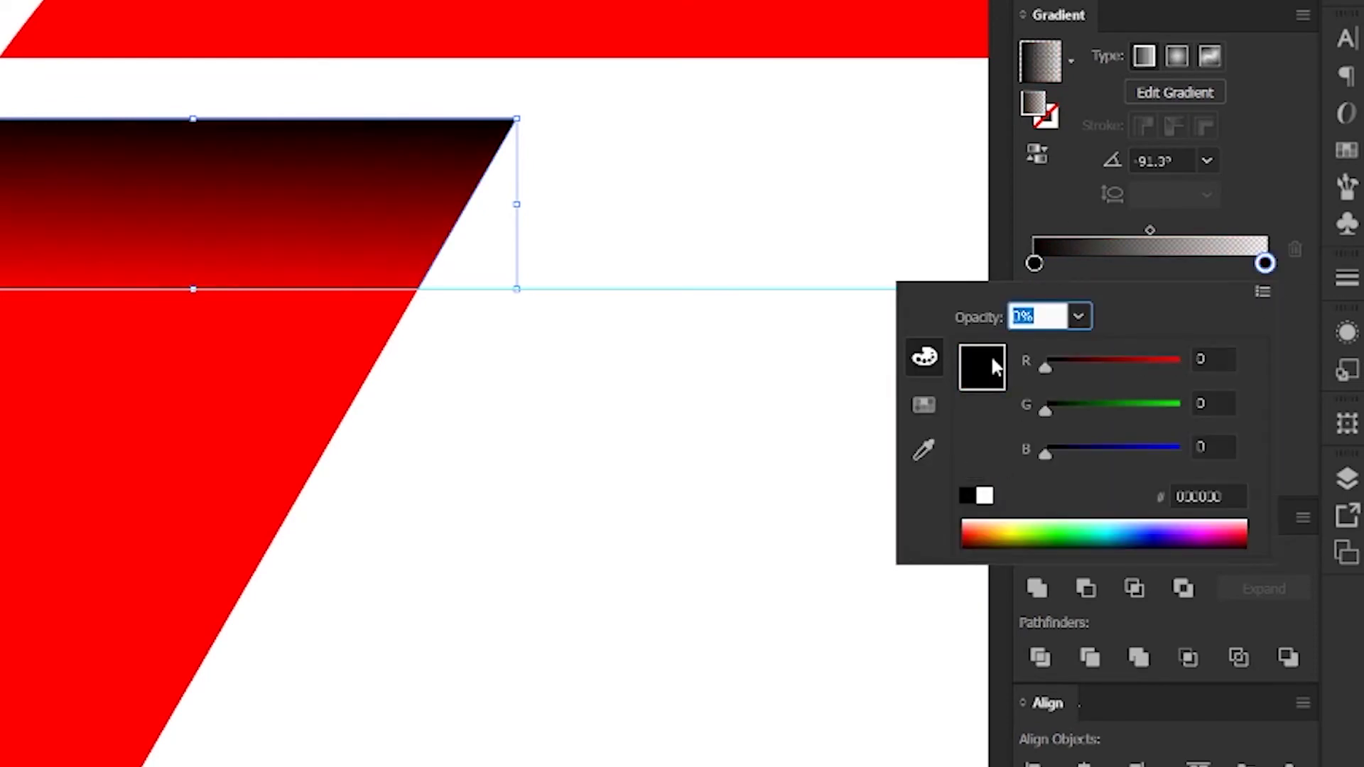
left_click(1056, 200)
- Set the gradient's left stop to 100% opacity and the right stop to 0%
left_click(1035, 264)
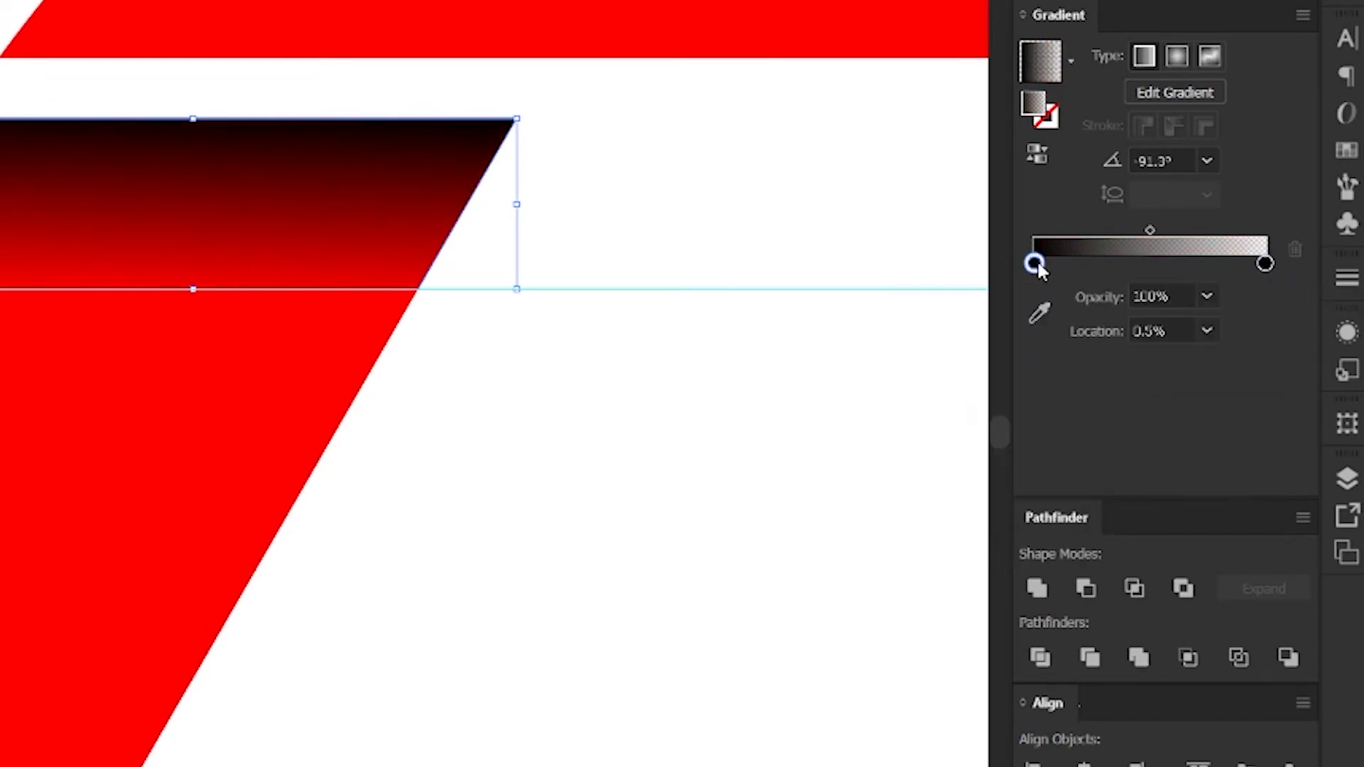
left_click(1200, 305)
left_click(1236, 610)
left_click(1264, 264)
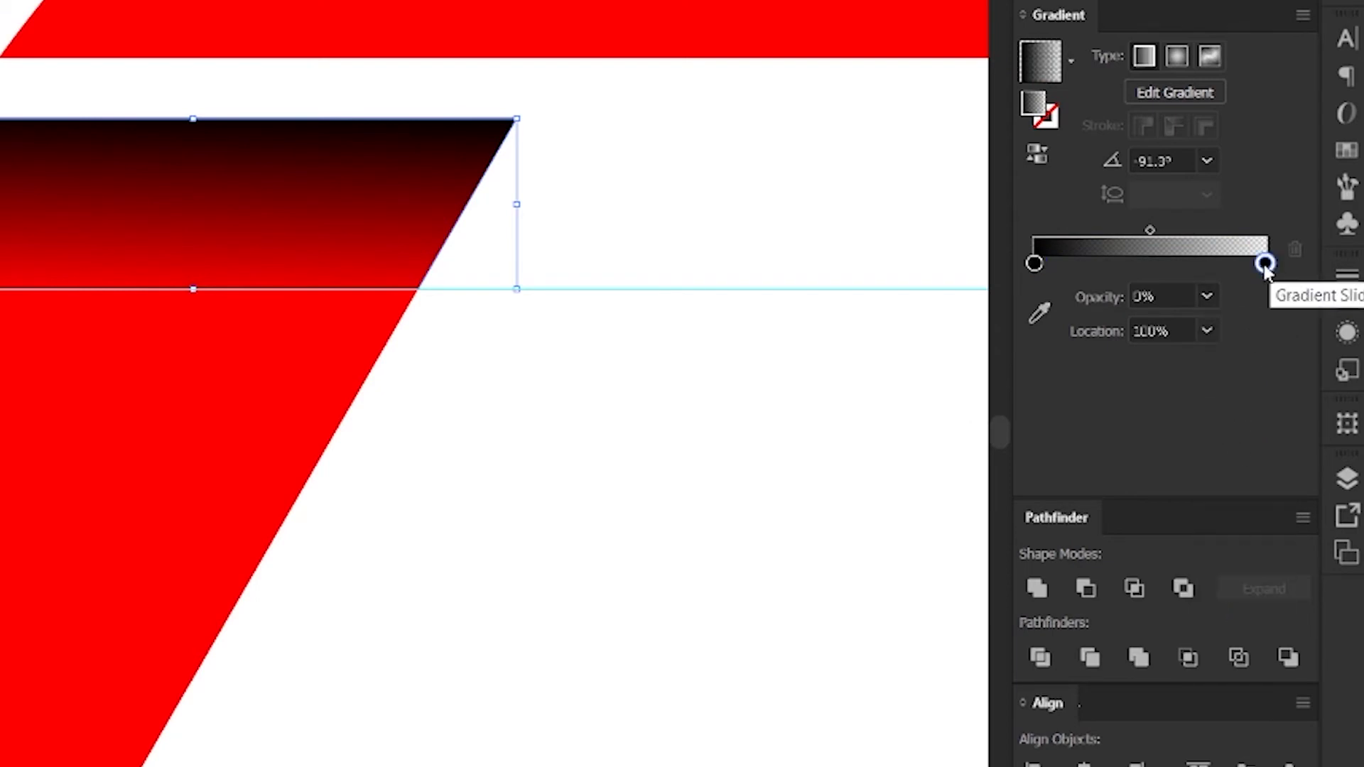
left_click(1207, 297)
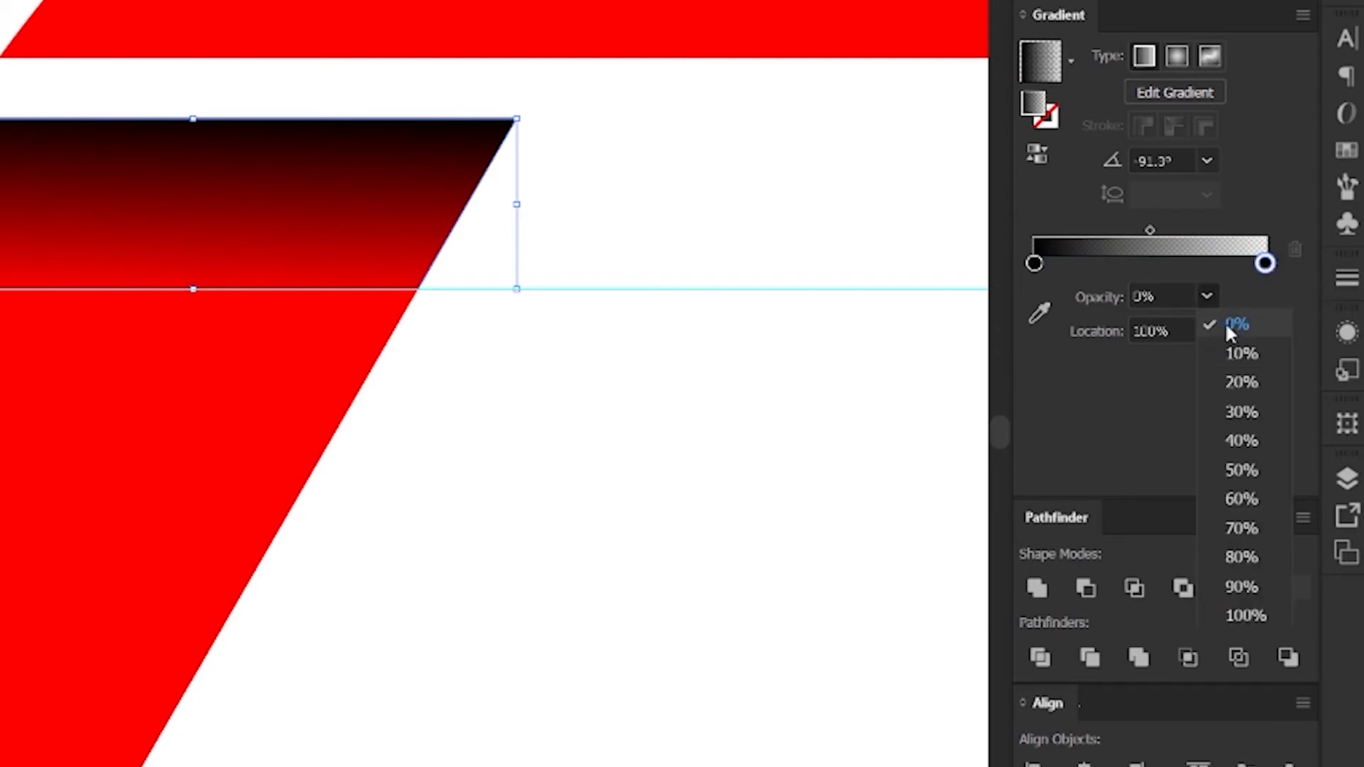
left_click(1229, 331)
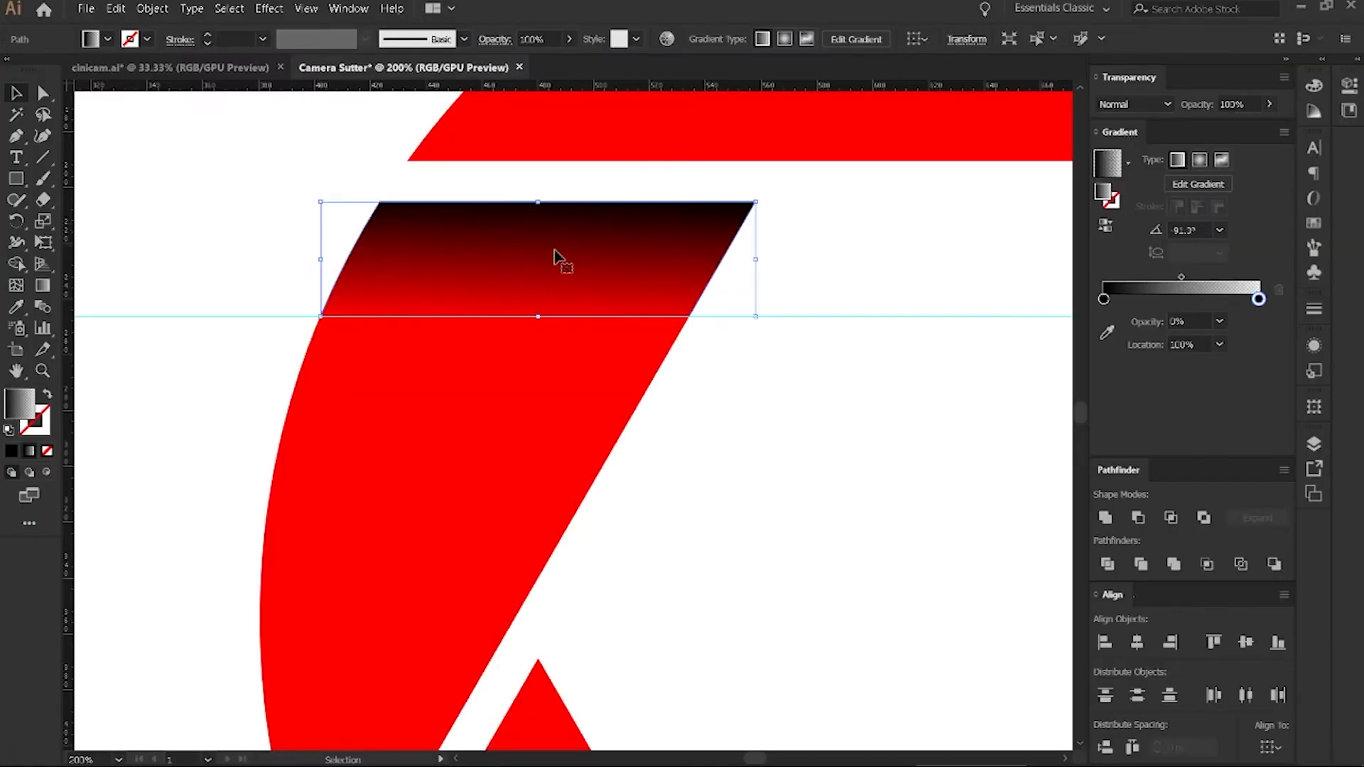
left_click(260, 205)
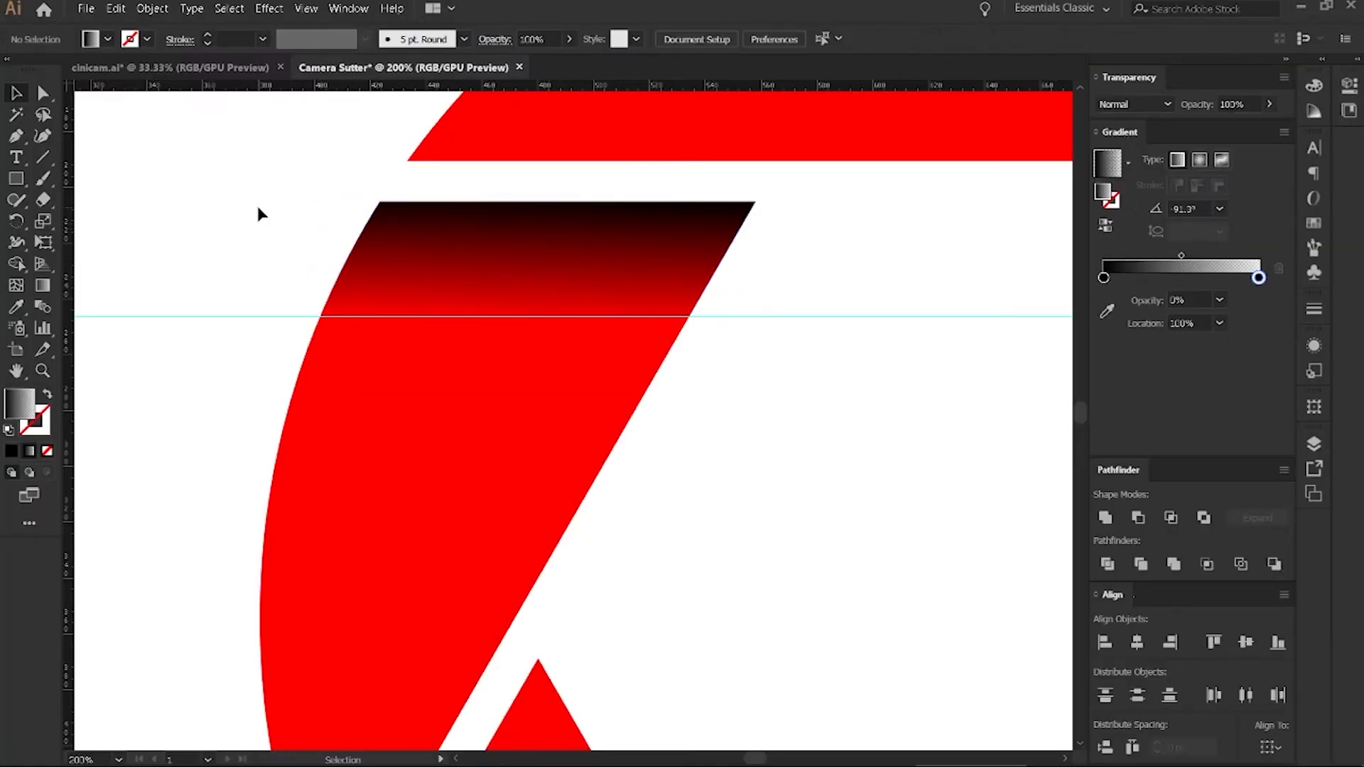
scroll(399, 213, "down", 3)
scroll(553, 242, "up", 2)
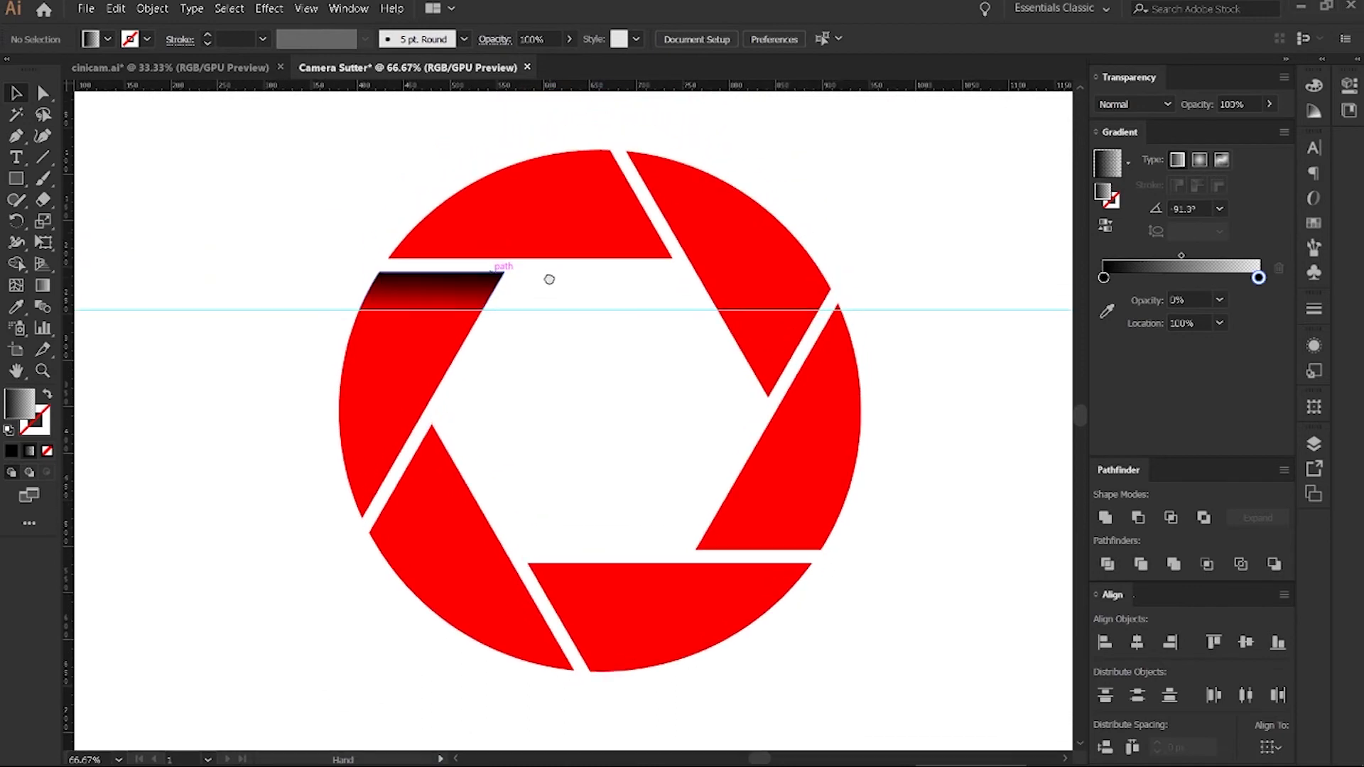
scroll(434, 294, "up", 2)
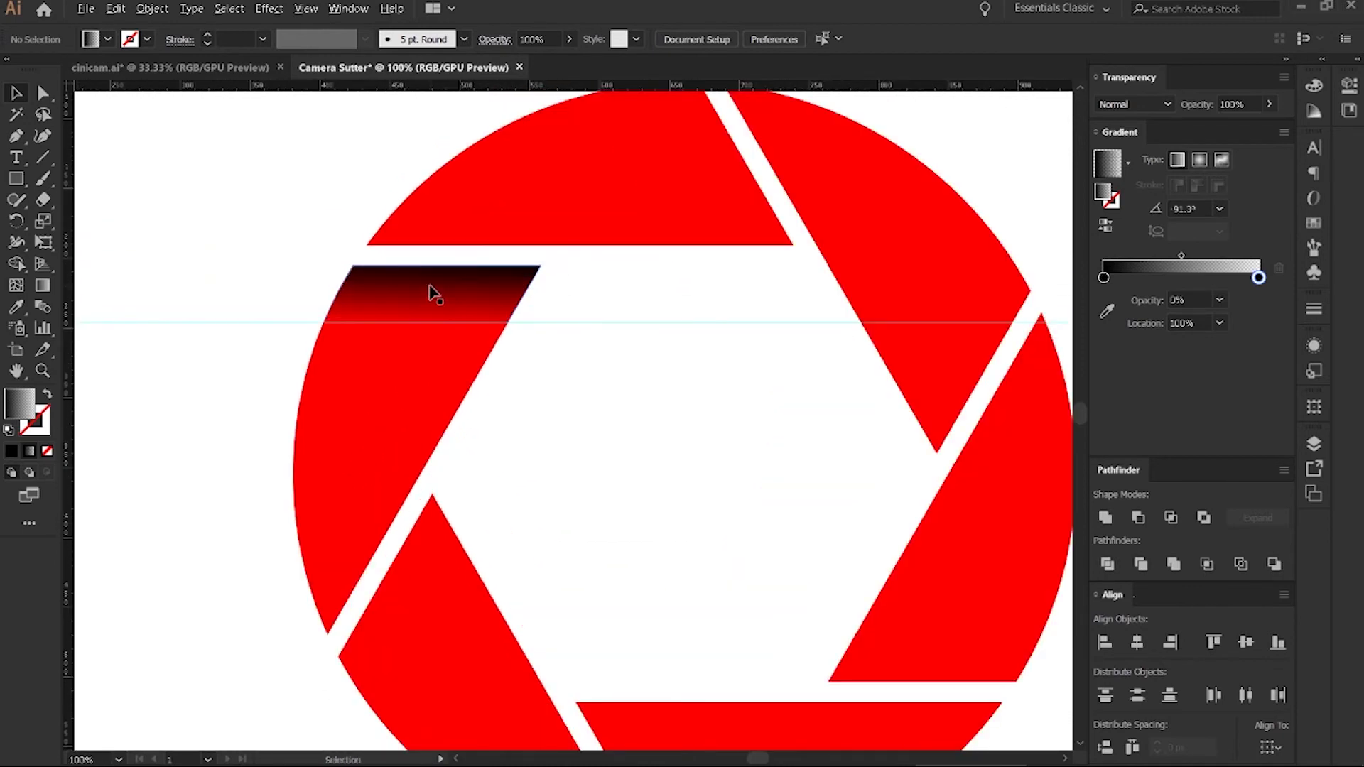
- Shift the shadow strip's gradient midpoint toward black, to 27.54%
left_click(434, 294)
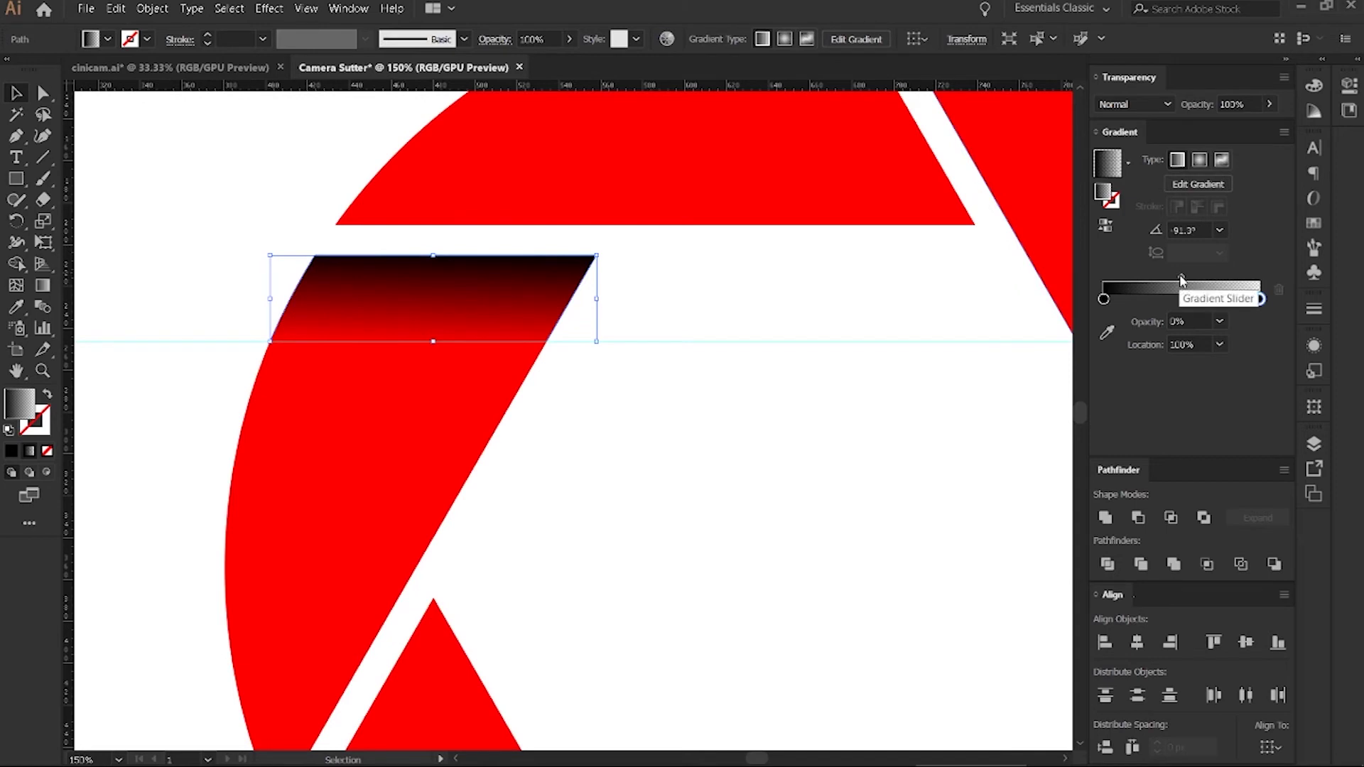
left_click_drag(1181, 281, 1146, 283)
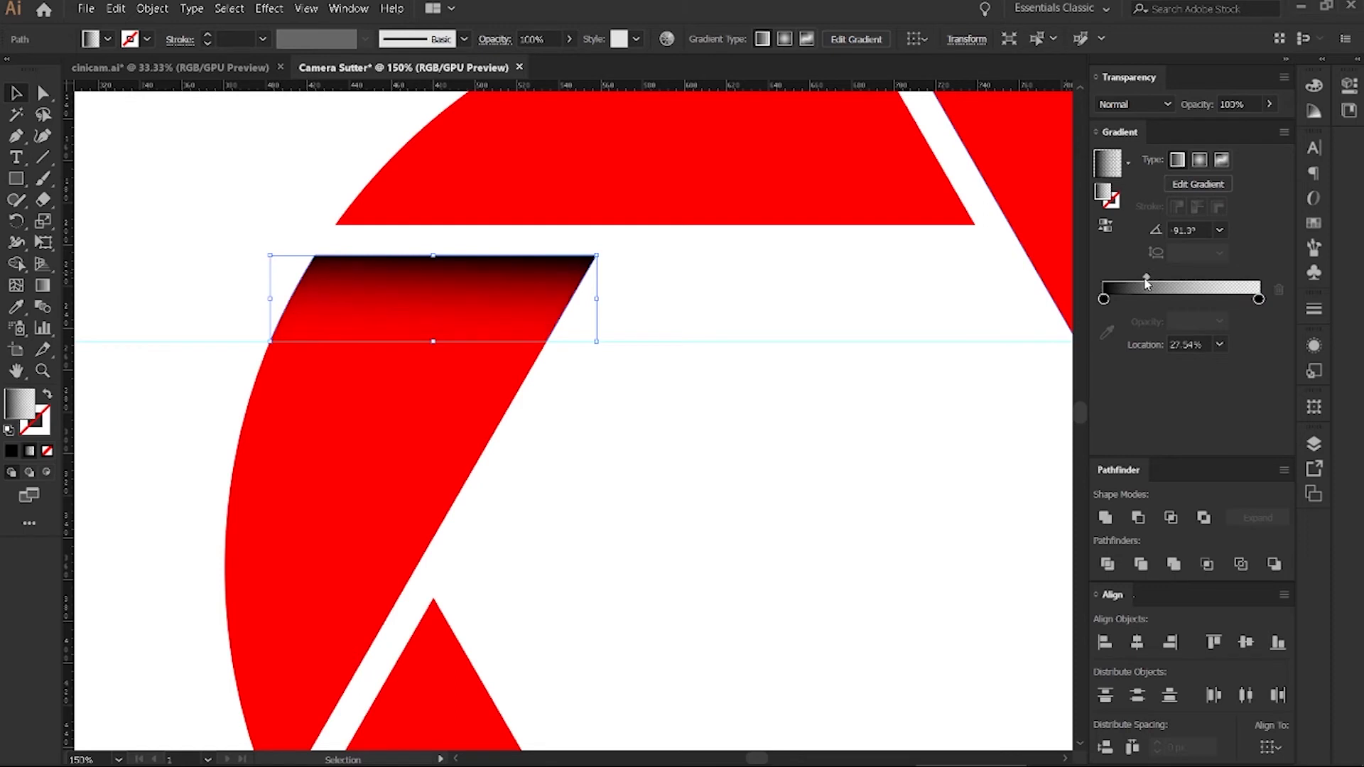
left_click(771, 318)
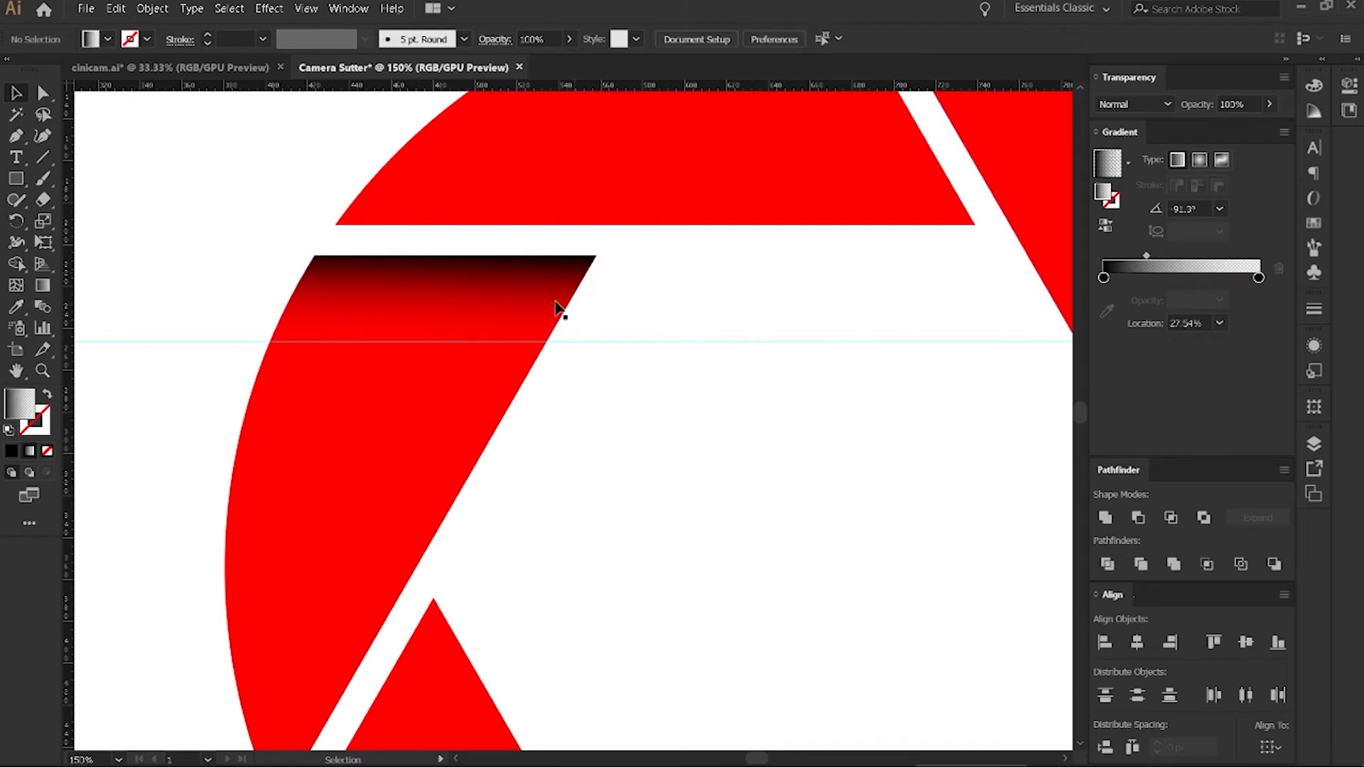
left_click(469, 304)
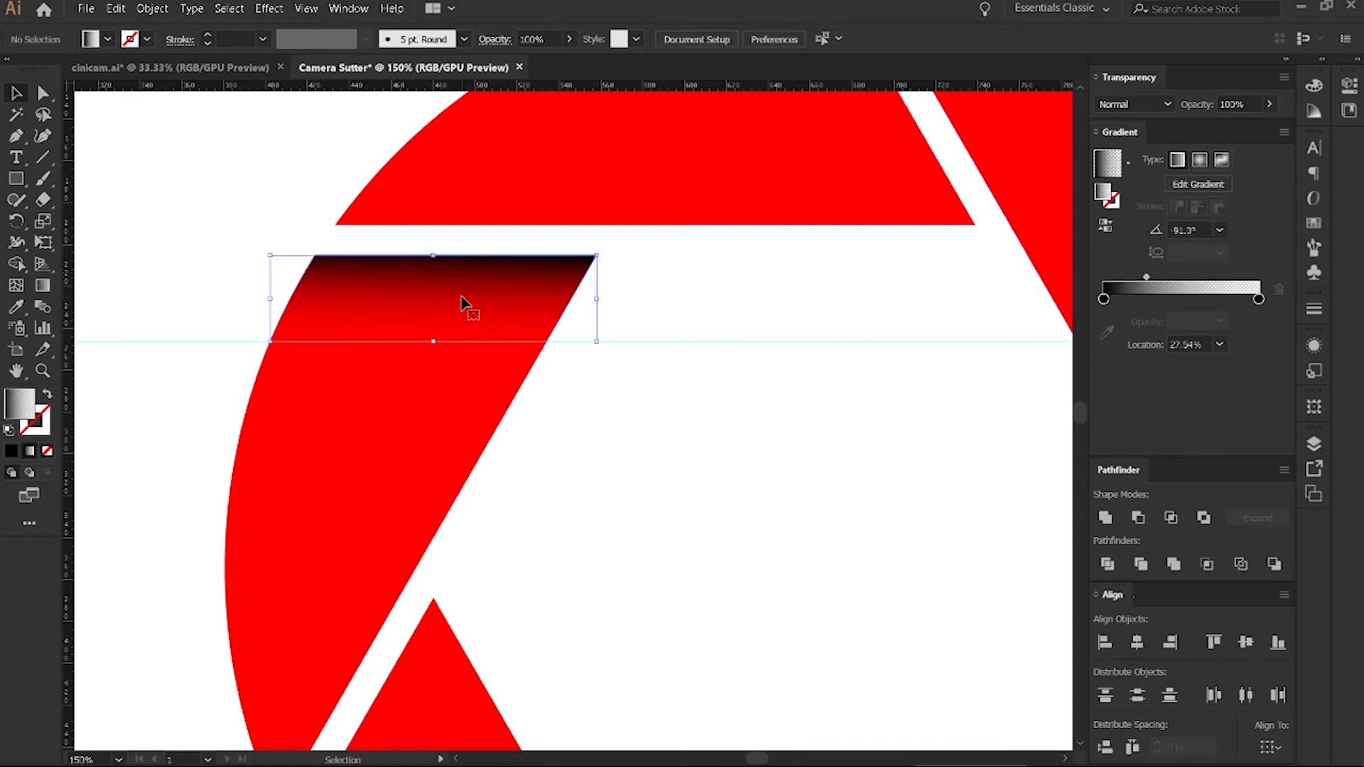
left_click(683, 304)
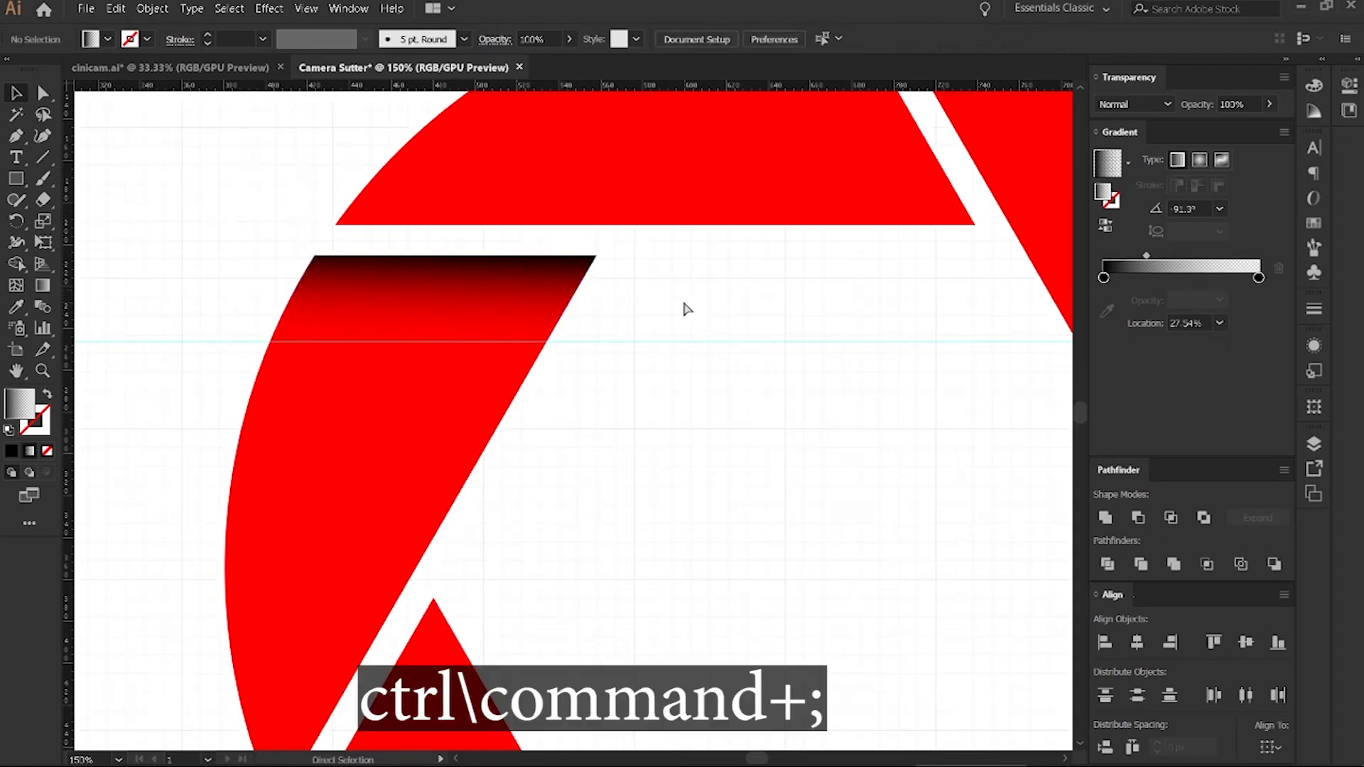
- Hide the guides and rulers and recentre the view on the shutter
key("ctrl+semicolon")
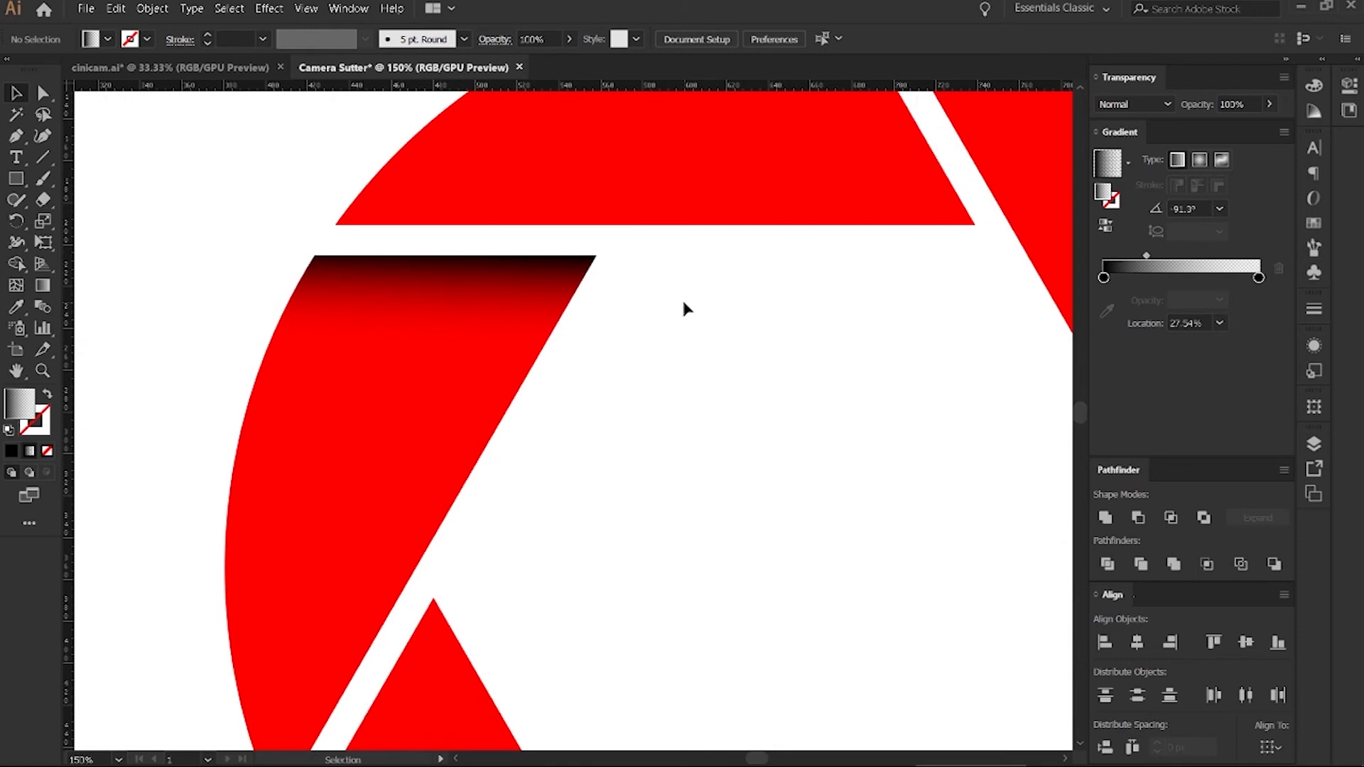
key("ctrl+r")
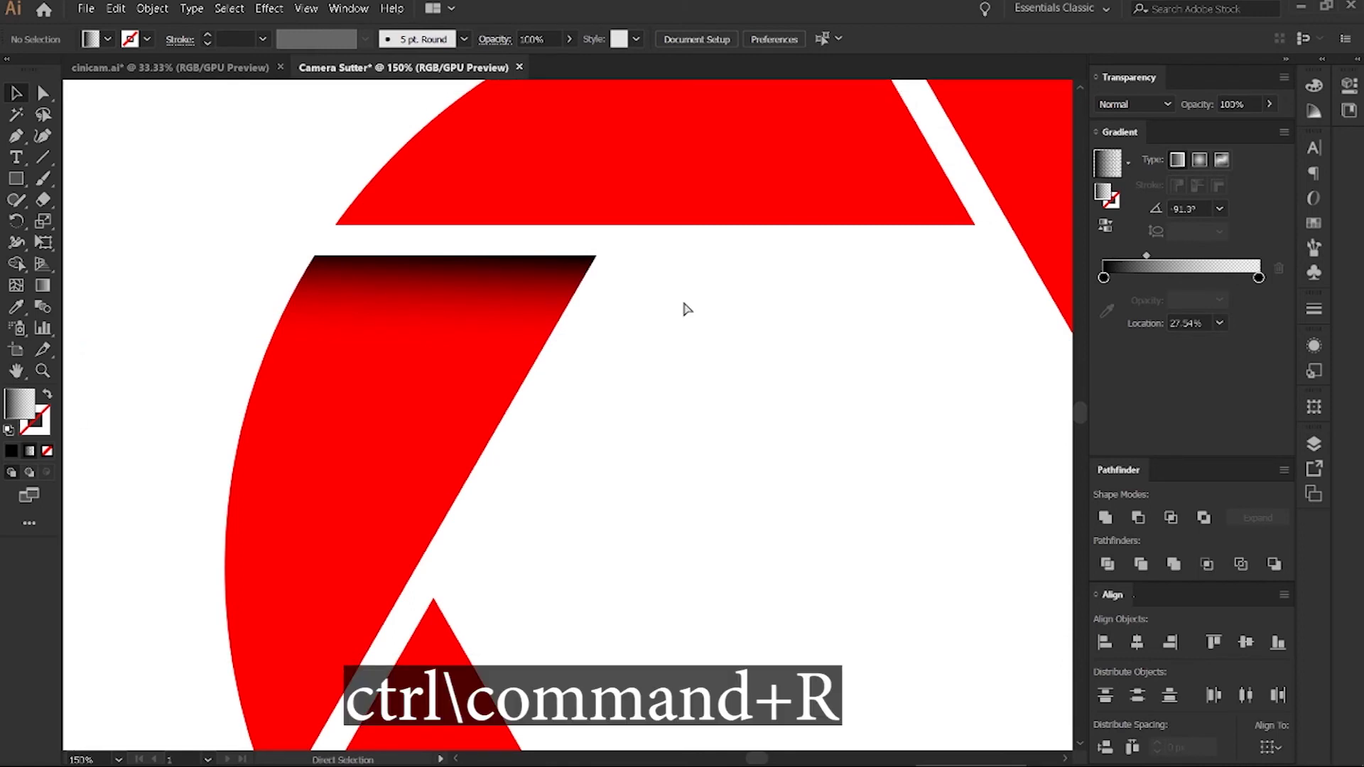
scroll(682, 298, "down", 1)
left_click_drag(700, 379, 645, 367)
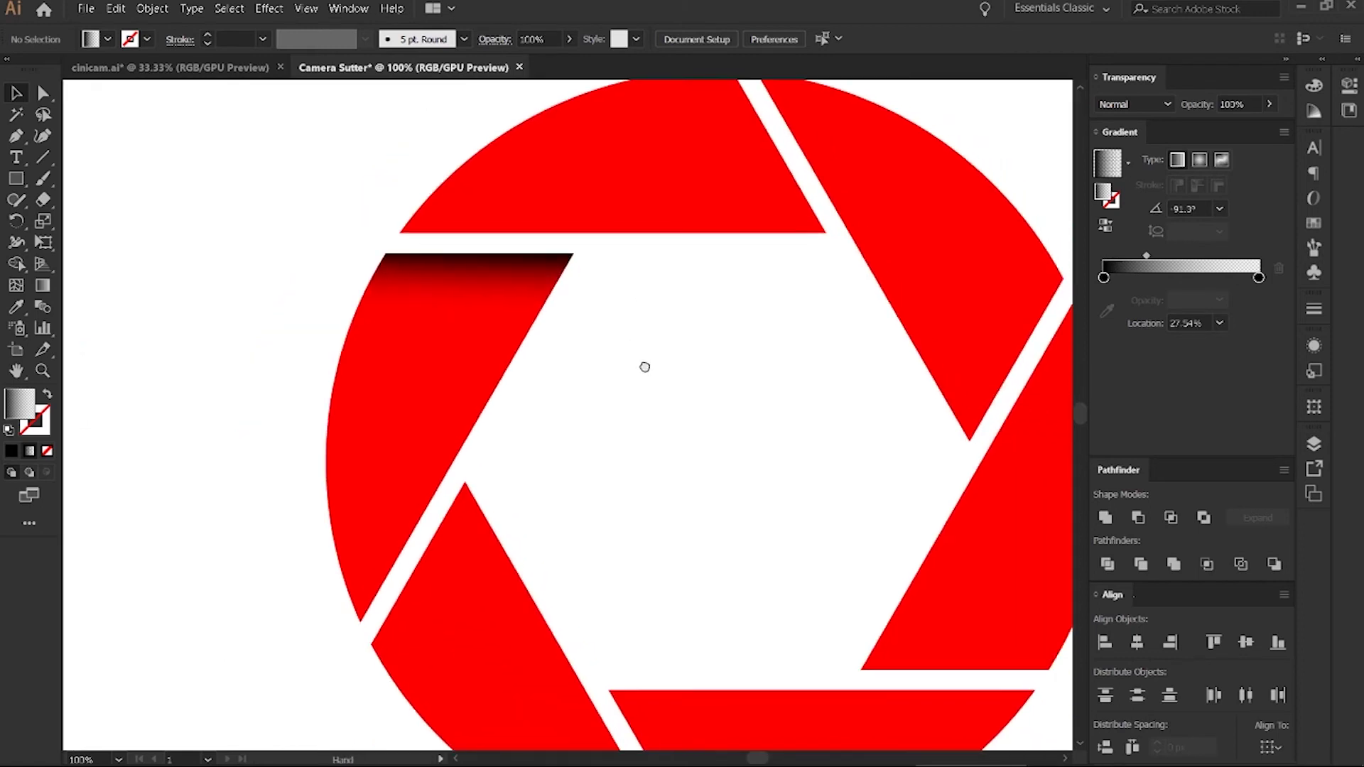
- Make a 60°-rotated copy of the shadow strip and place it along the lower-left blade
left_click(458, 272)
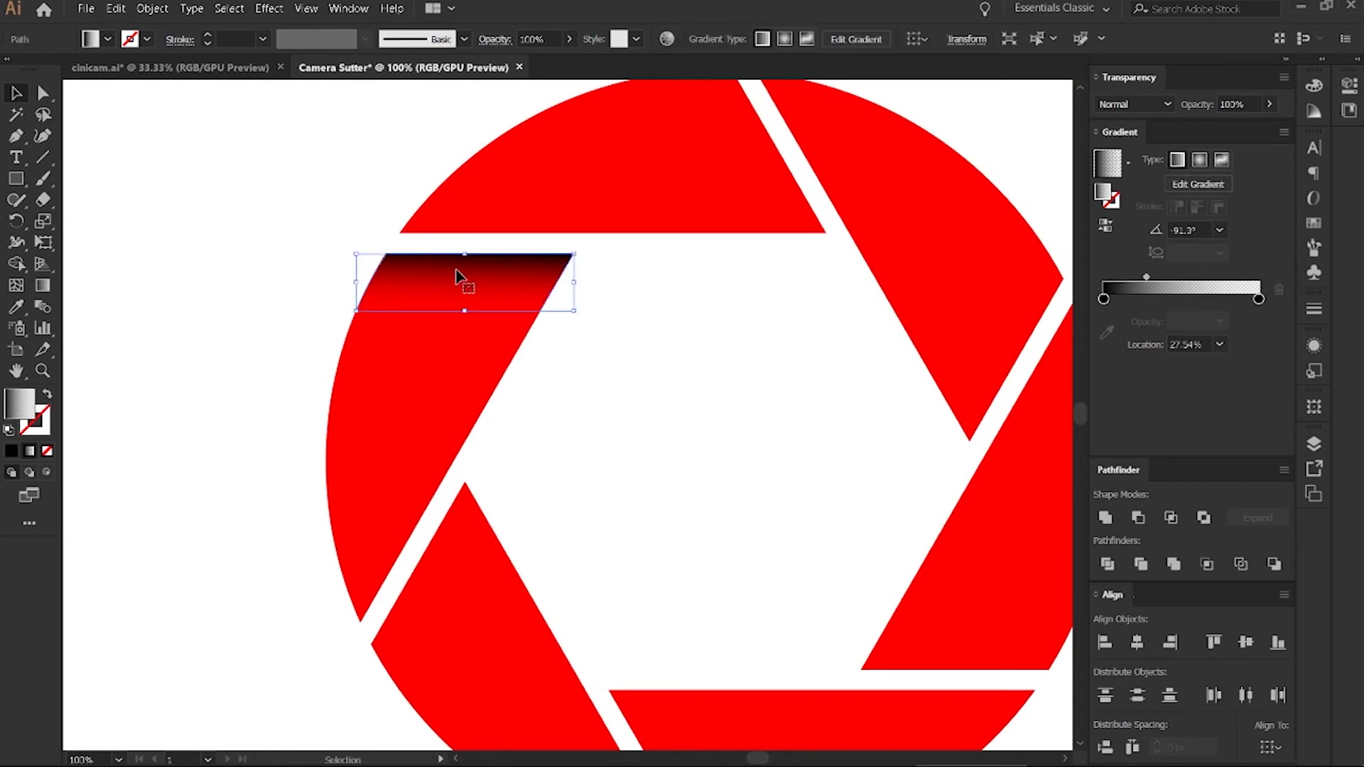
right_click(457, 275)
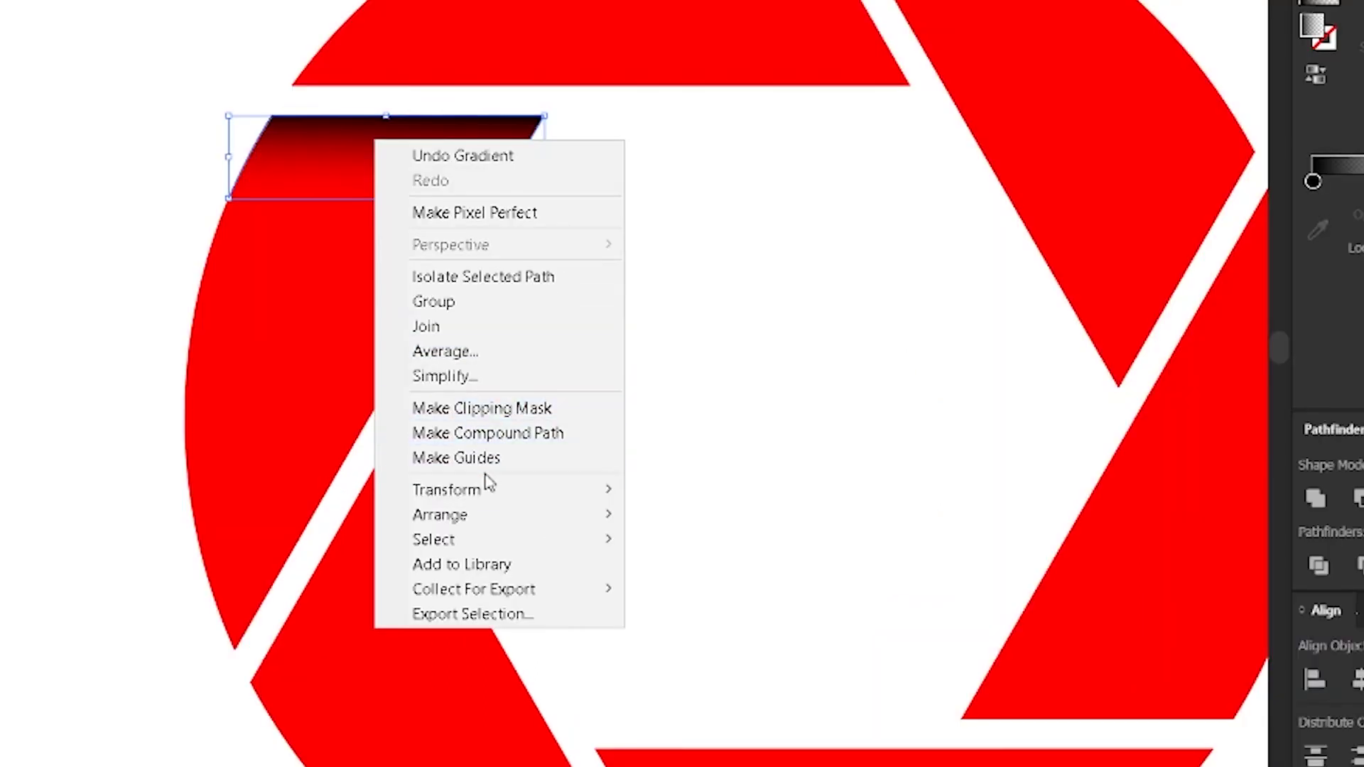
mouse_move(527, 518)
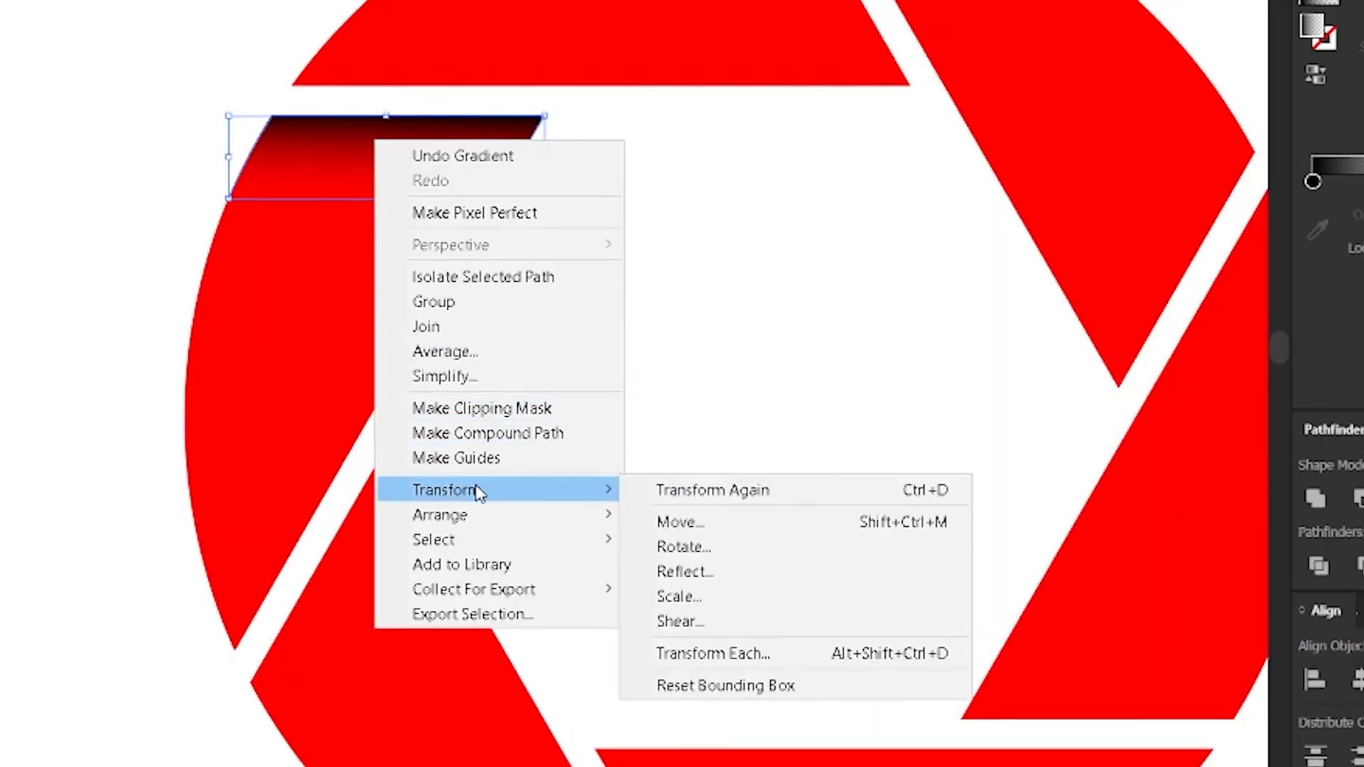
left_click(710, 548)
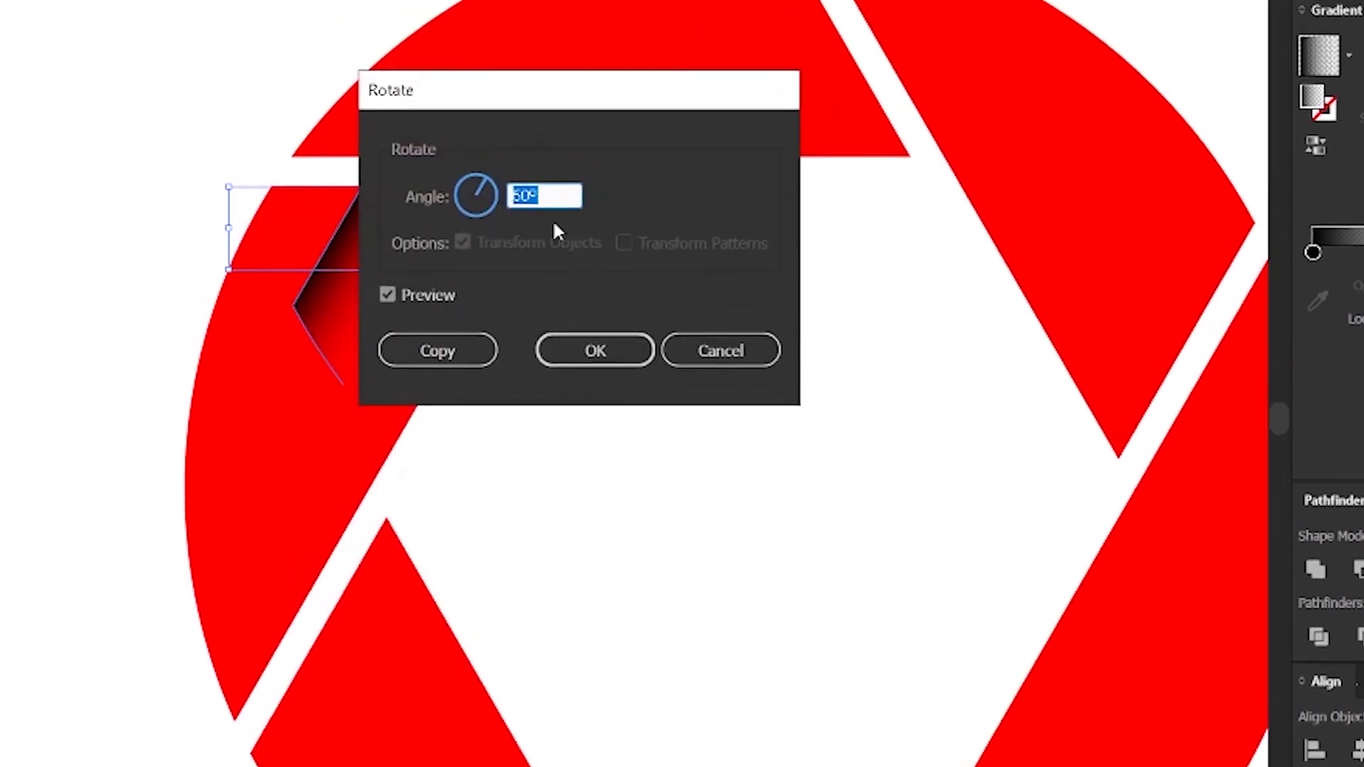
left_click(436, 359)
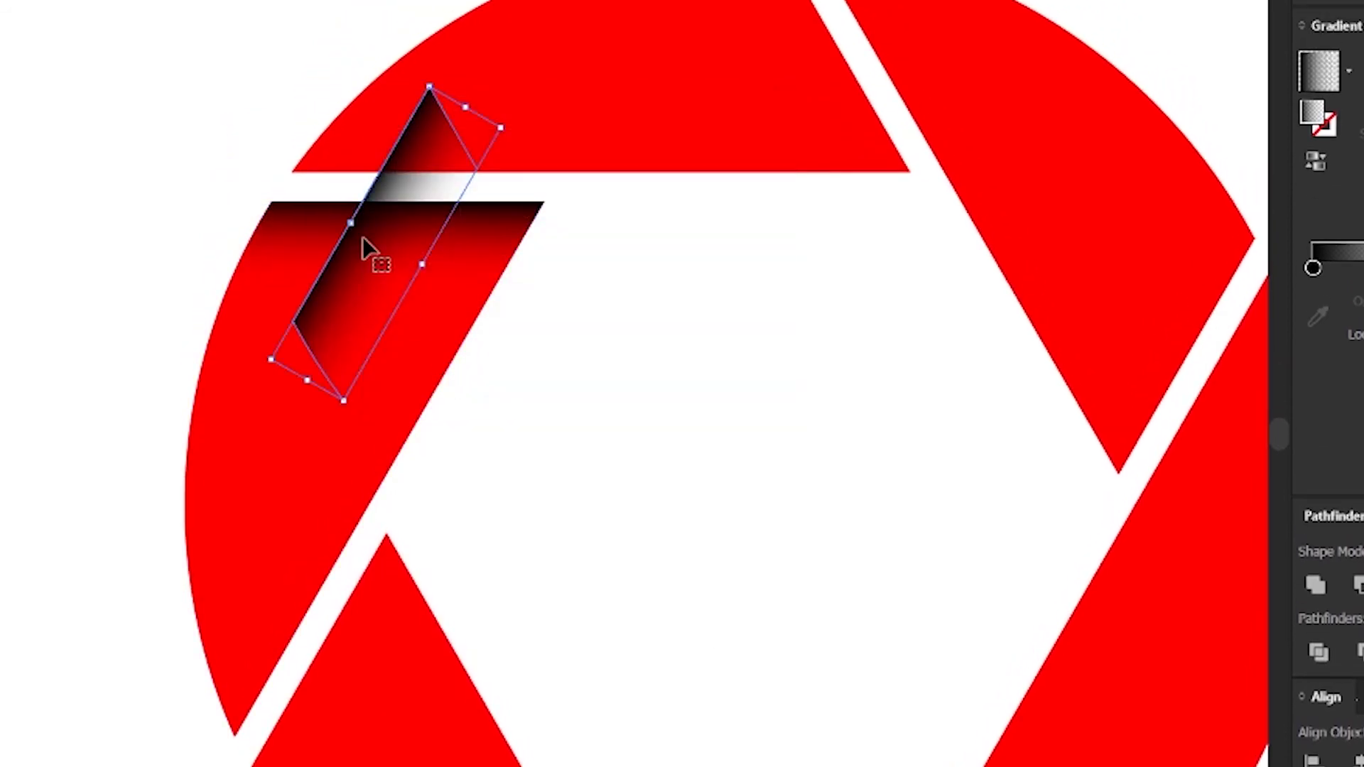
left_click_drag(362, 237, 321, 694)
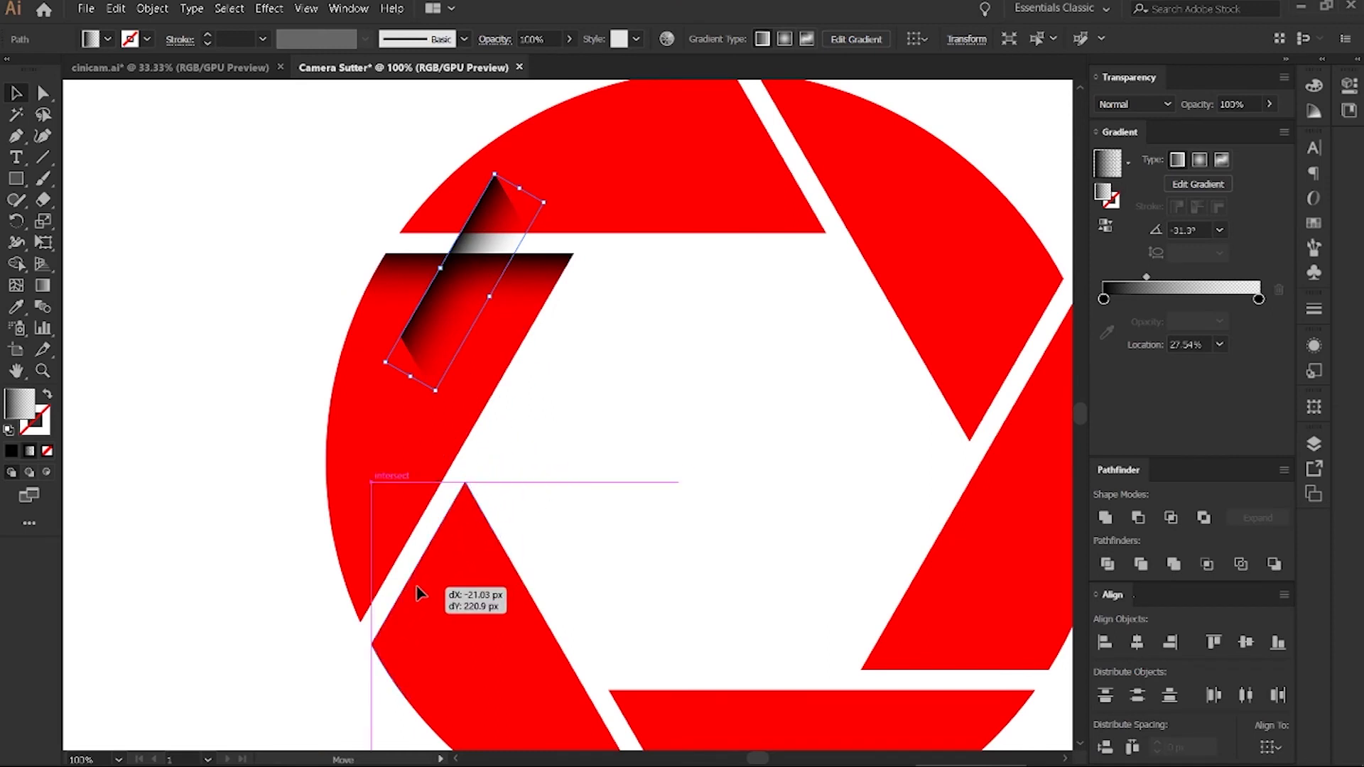
left_click_drag(415, 587, 474, 574)
left_click_drag(623, 530, 469, 363)
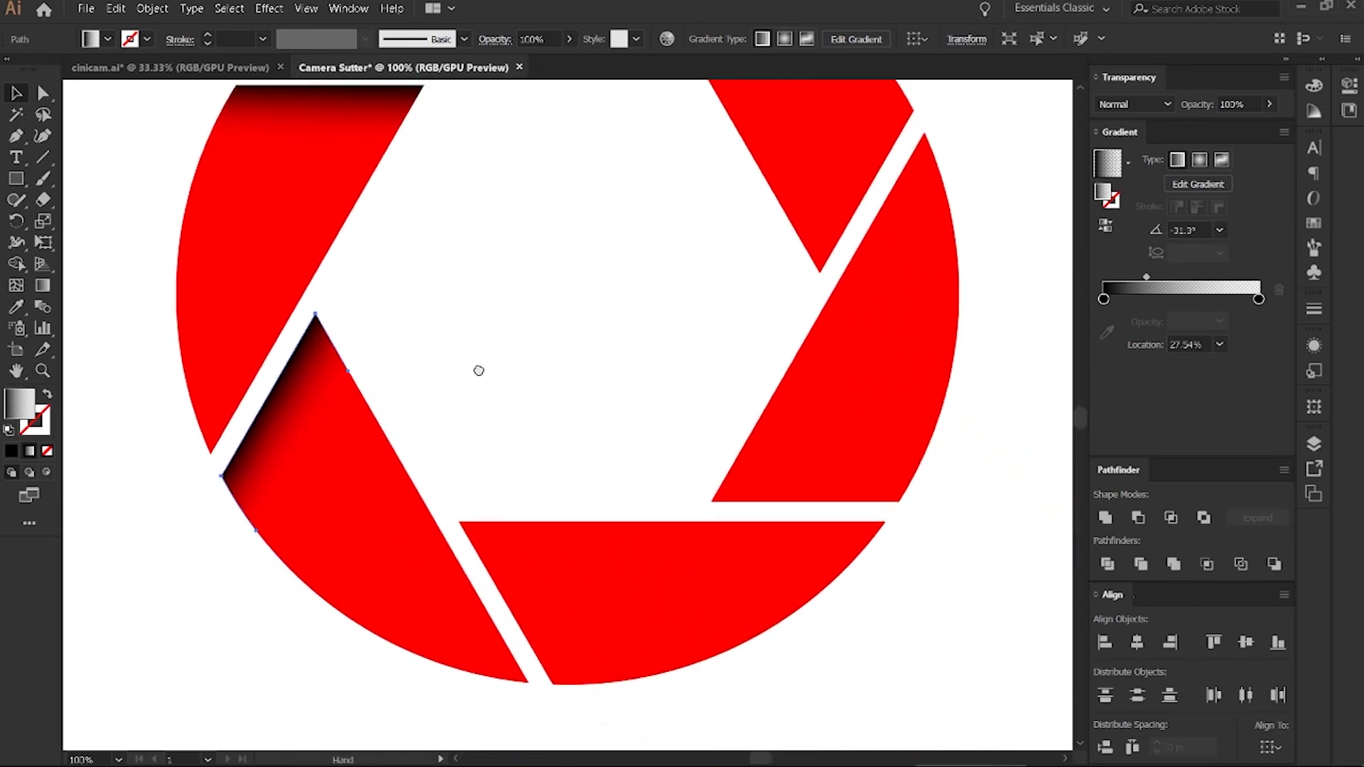
- Rotate the new strip another 60° and move it onto the bottom blade
right_click(268, 397)
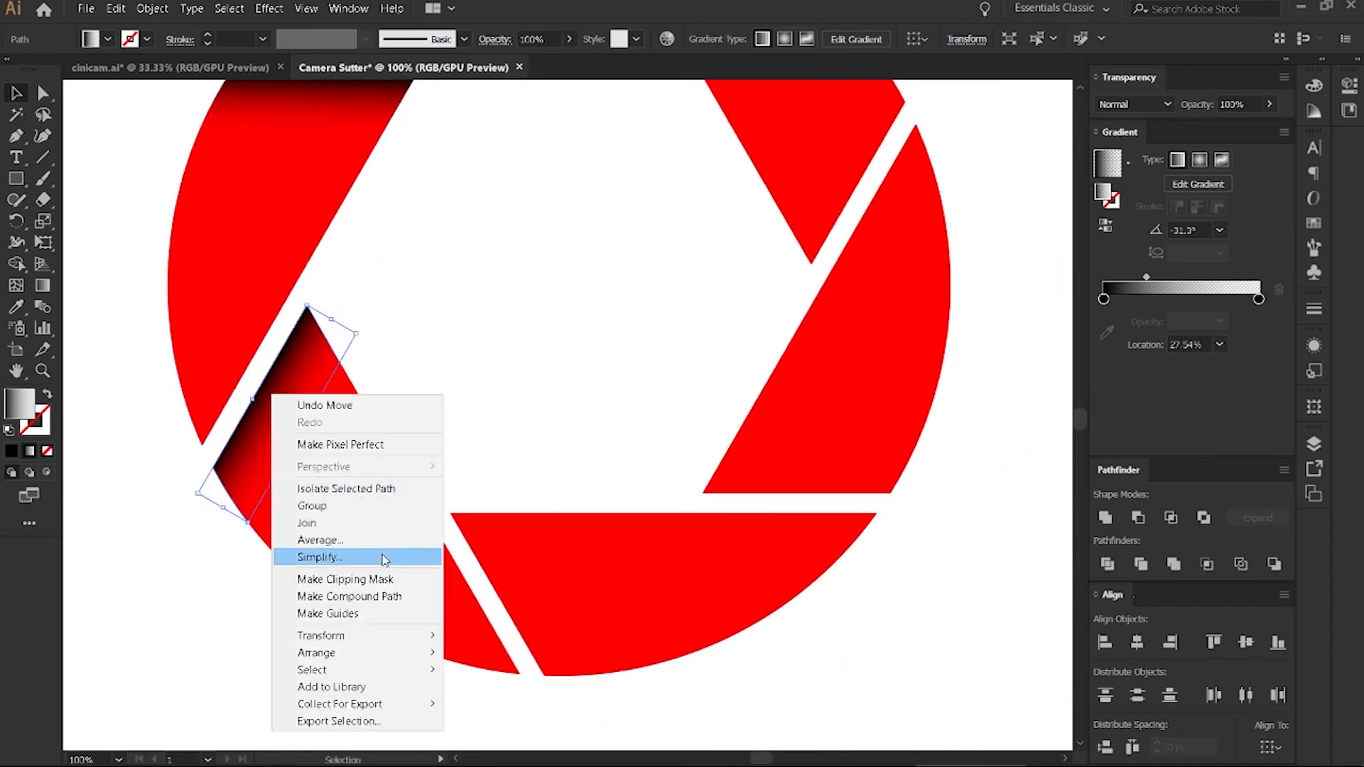
mouse_move(407, 634)
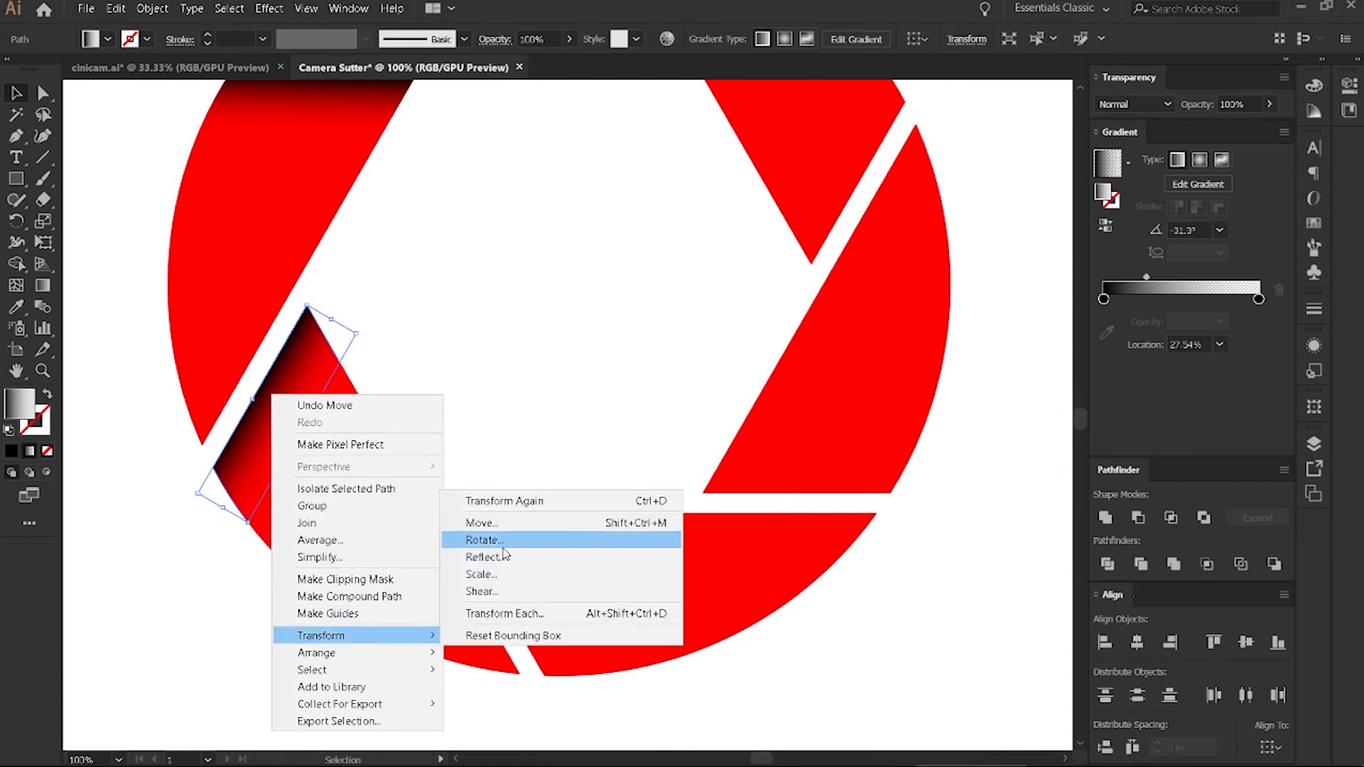
left_click(483, 540)
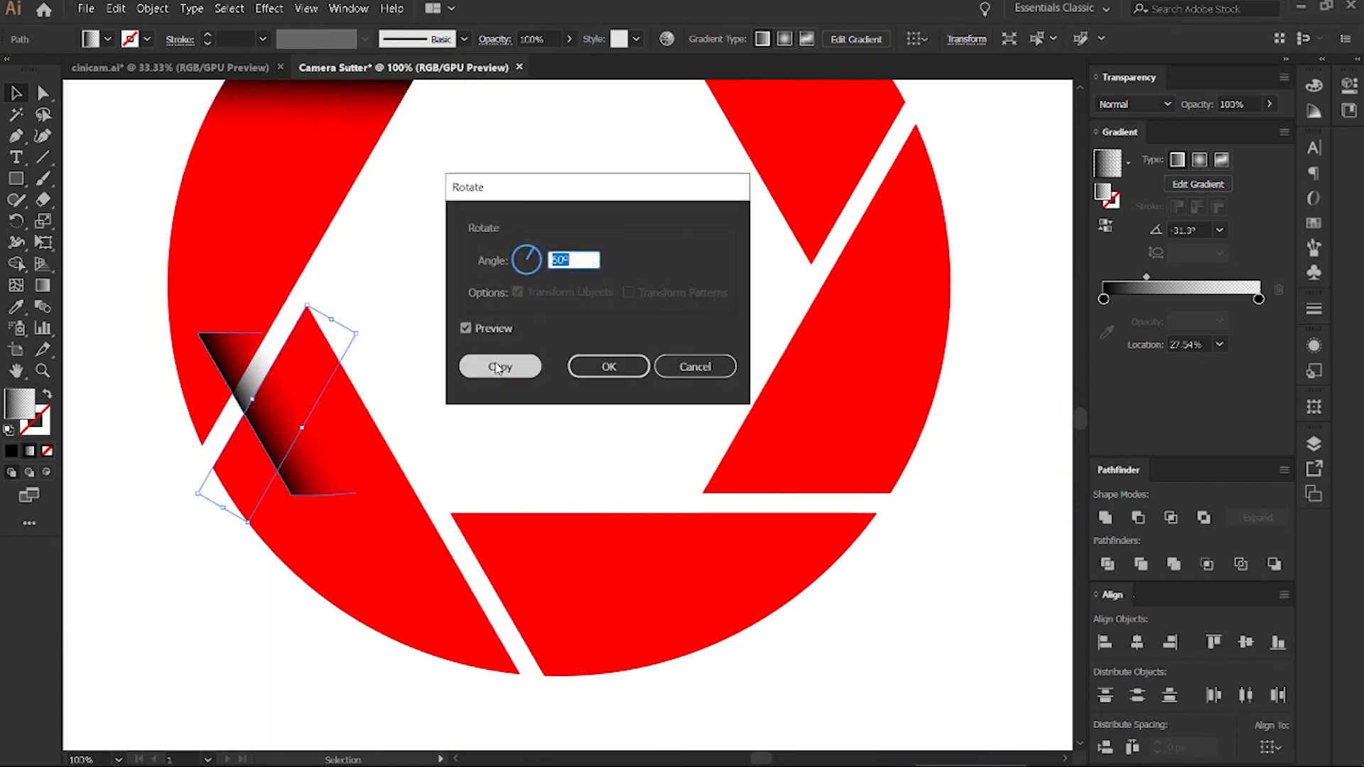
key("Return")
left_click_drag(245, 397, 501, 581)
scroll(537, 616, "up", 4)
scroll(536, 615, "down", 4)
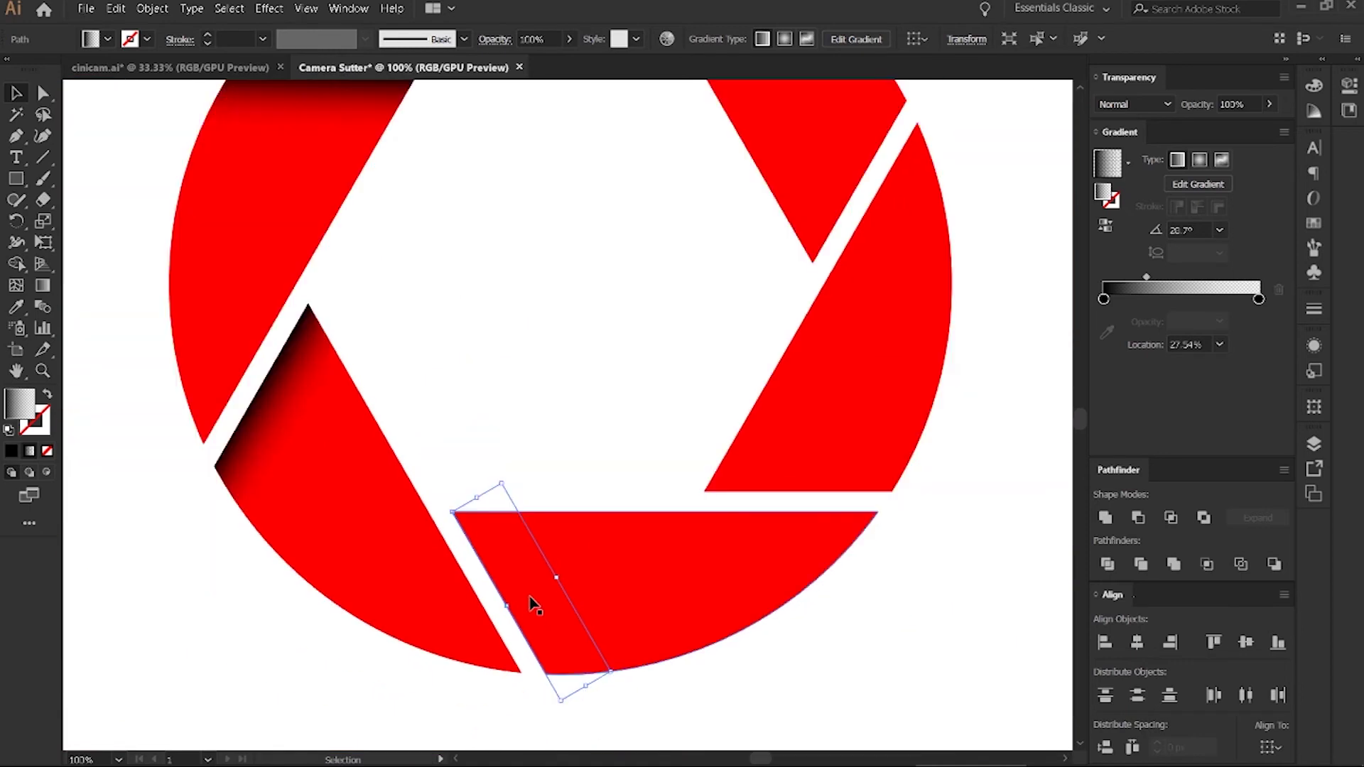
- Bring the bottom blade's shadow strip to the front
right_click(536, 604)
mouse_move(604, 526)
left_click(774, 574)
right_click(531, 579)
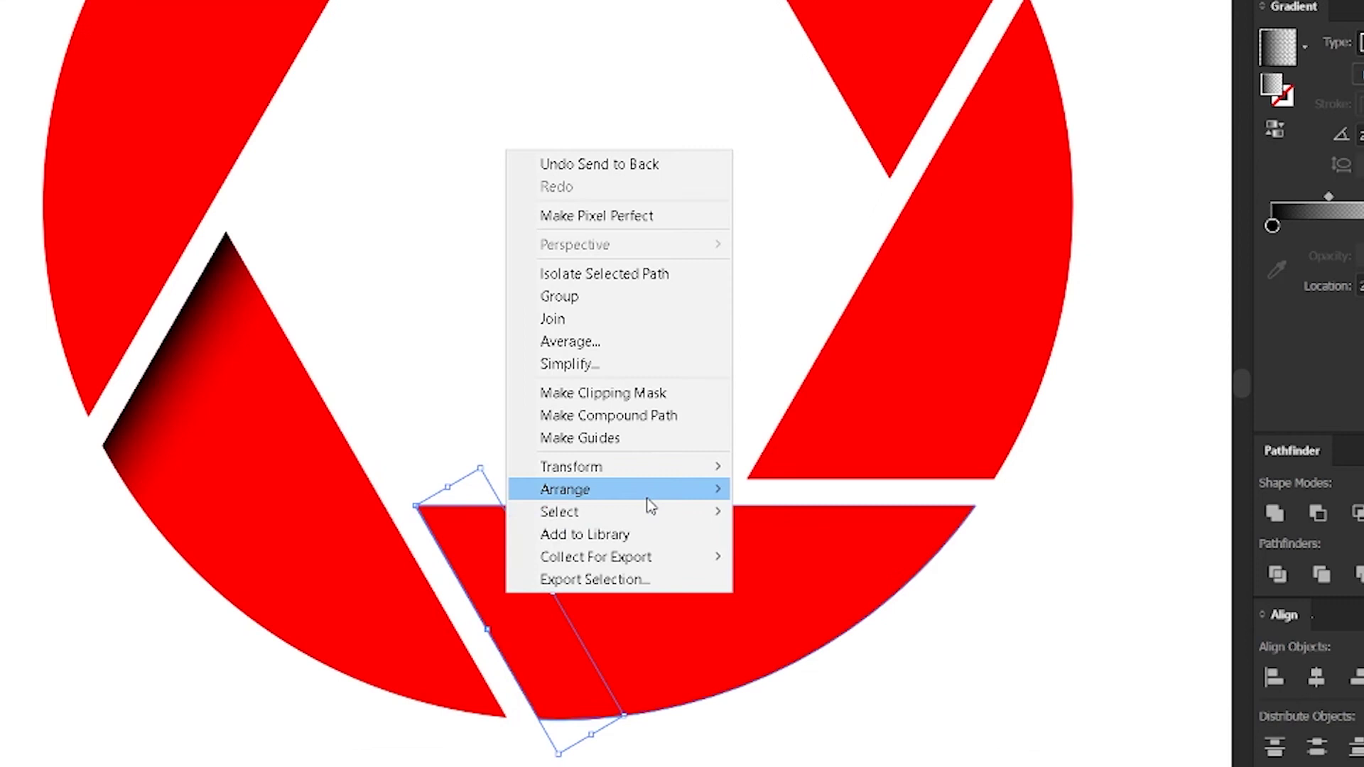
mouse_move(634, 494)
left_click(776, 489)
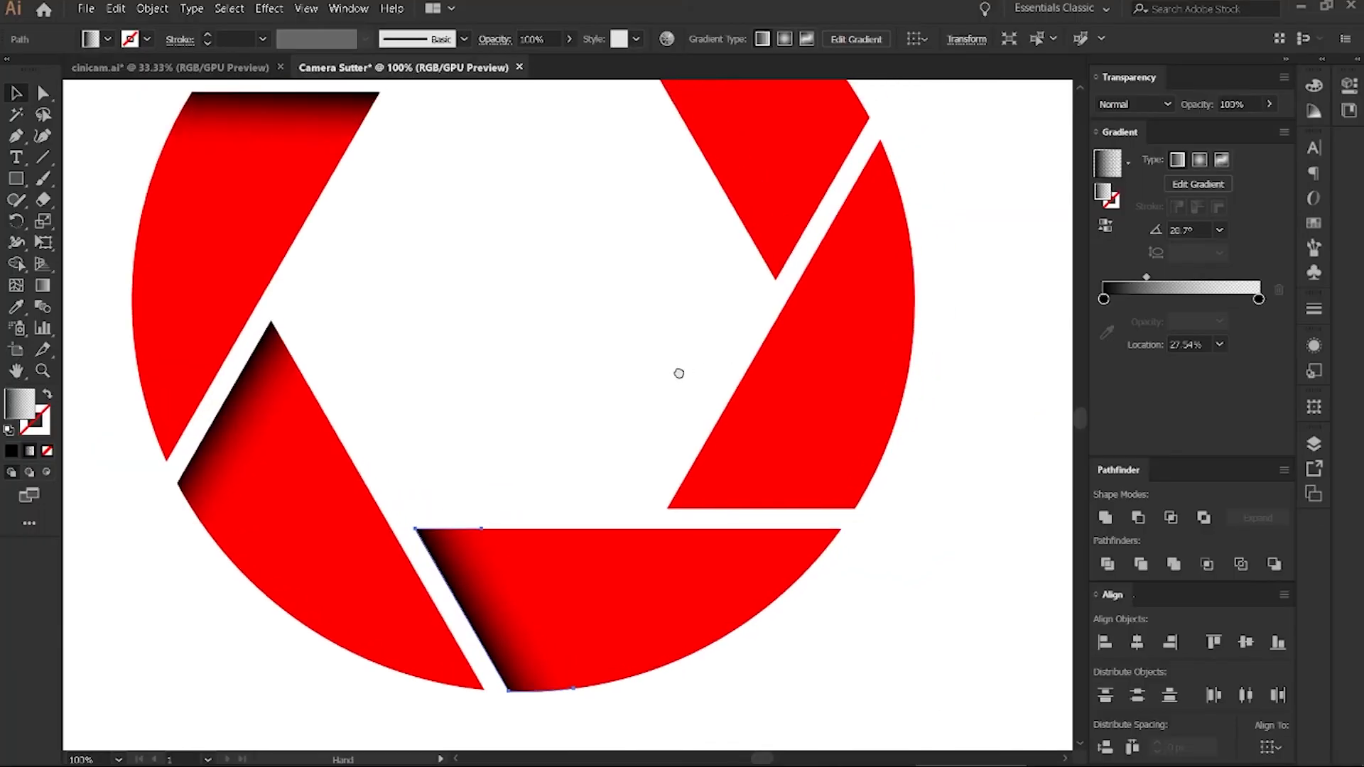
left_click_drag(678, 373, 603, 394)
- Make 60°-rotated copies of the strip for the right and upper-right blades' edges
right_click(417, 602)
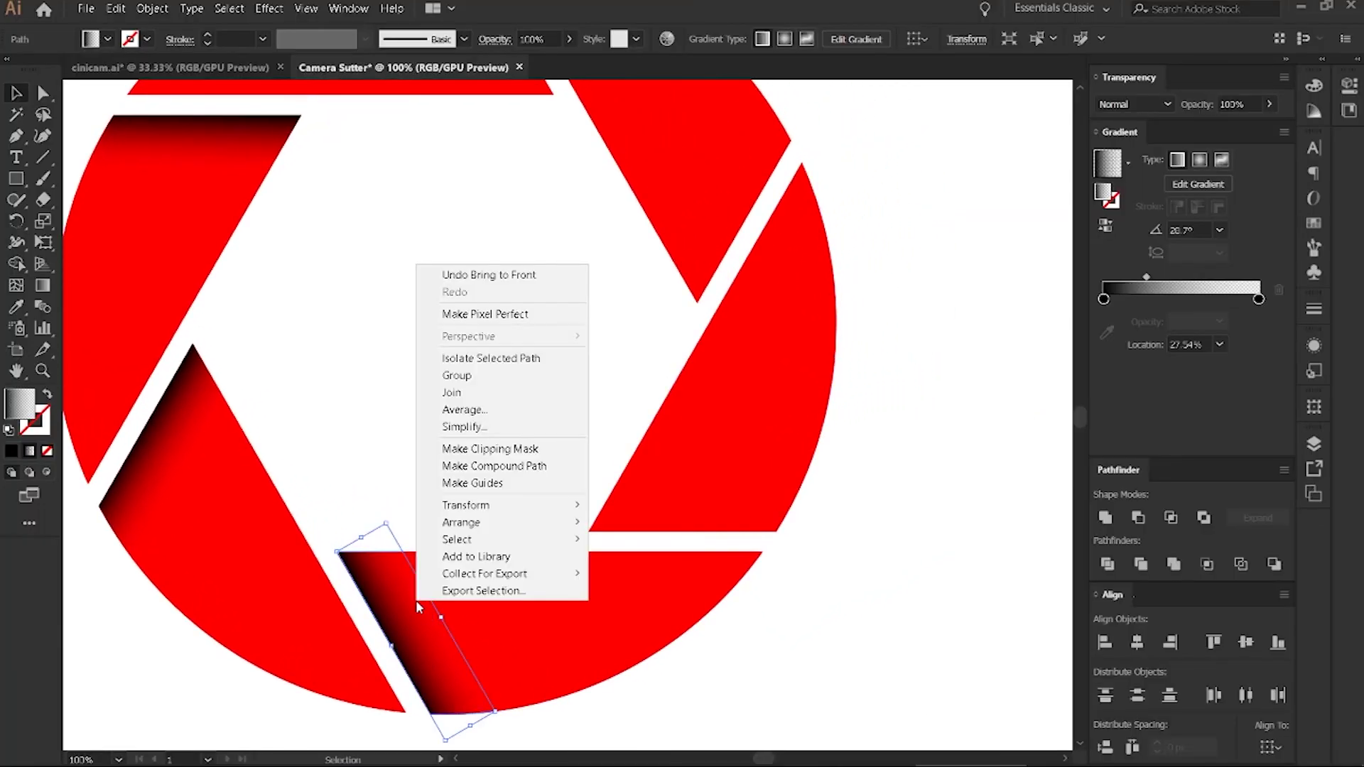
mouse_move(483, 504)
left_click(635, 547)
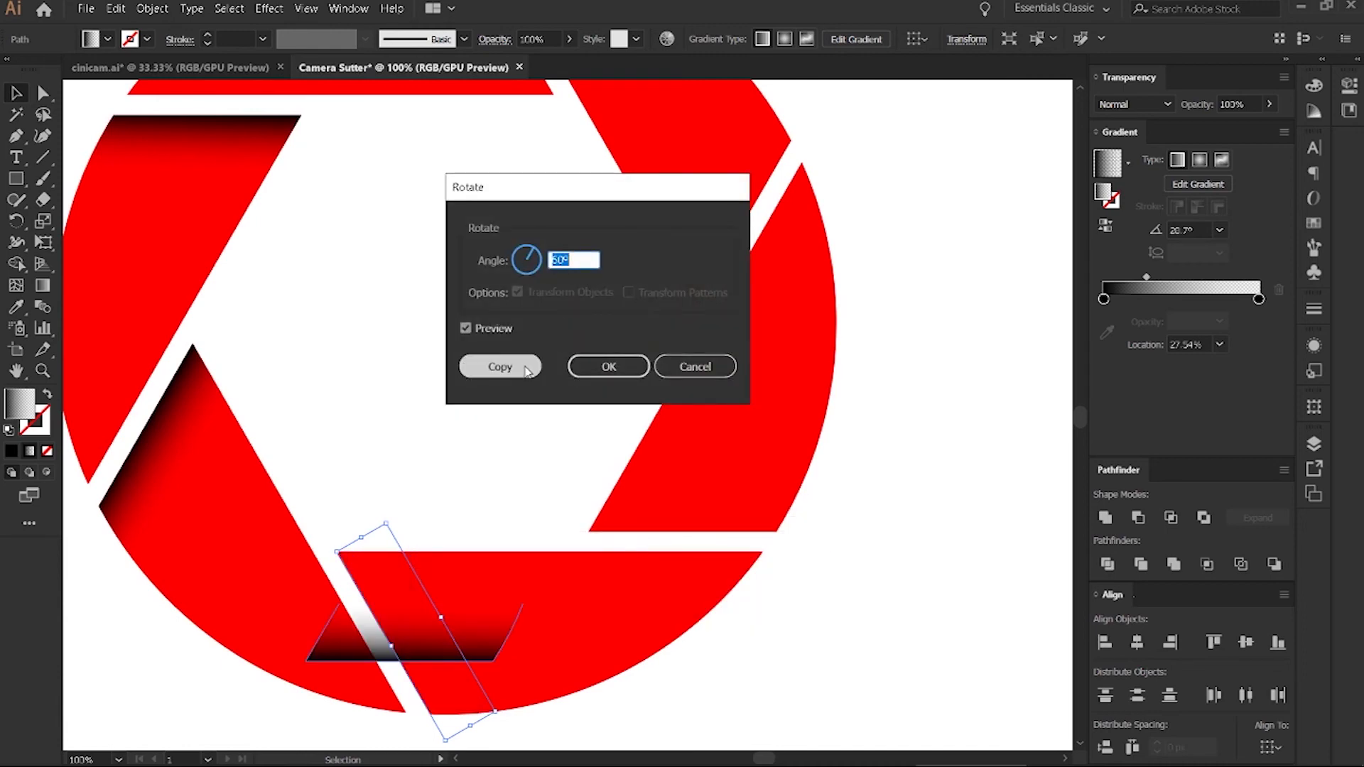
left_click(500, 367)
left_click_drag(442, 657, 719, 531)
scroll(868, 274, "up", 3)
right_click(625, 667)
mouse_move(701, 564)
left_click(834, 604)
key("Return")
left_click_drag(654, 578, 678, 346)
- Reflect a strip onto the top blade's edge and zoom out to the whole shutter
right_click(678, 346)
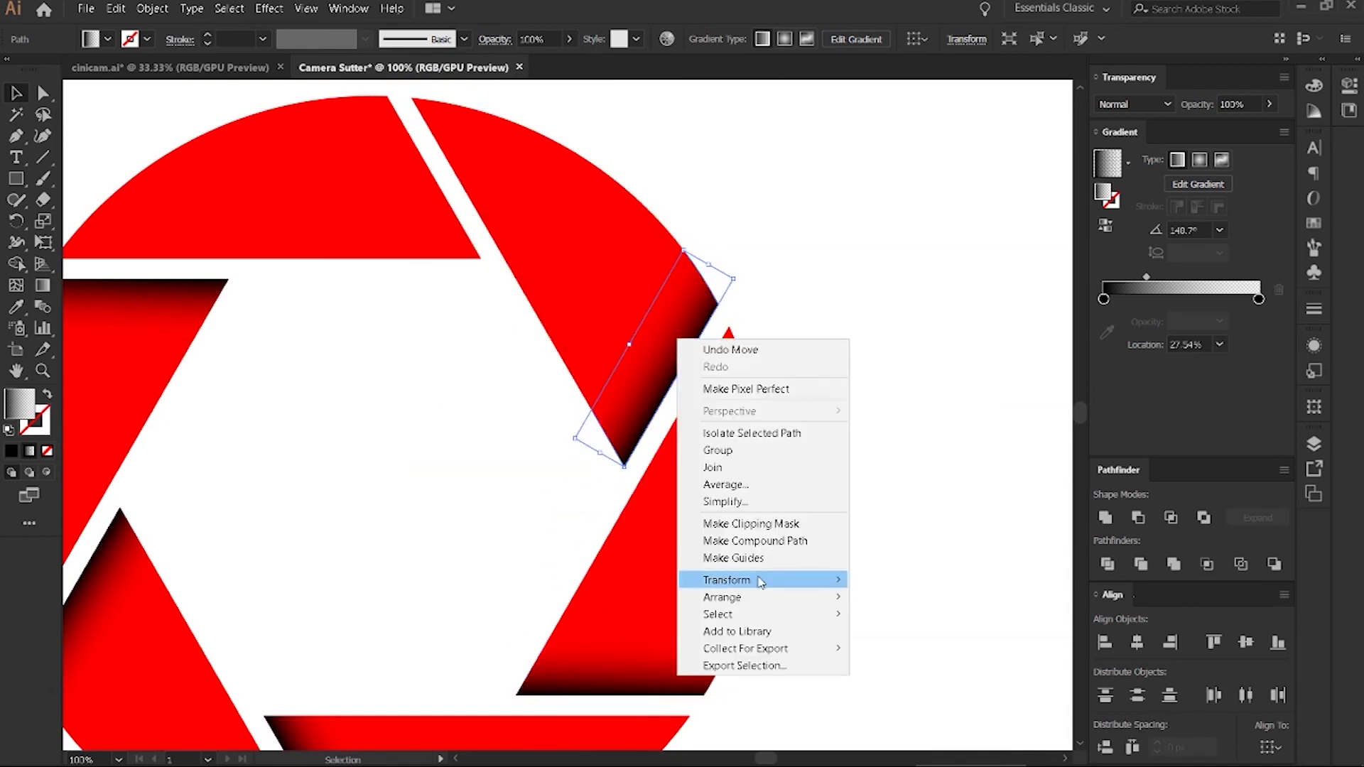
mouse_move(738, 583)
left_click(881, 628)
key("Return")
left_click_drag(596, 336, 395, 127)
key("ctrl+minus")
left_click(371, 362)
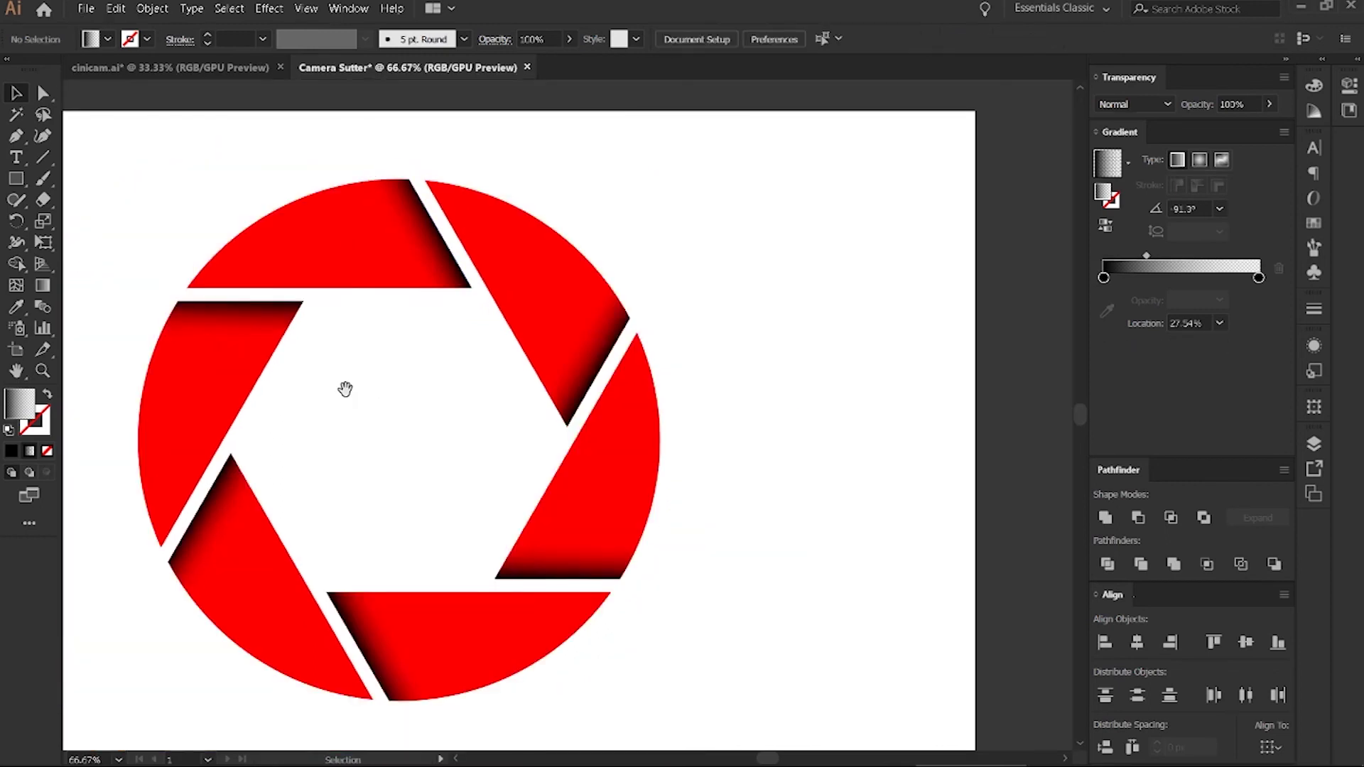
- Select all six shutter blades and group them
left_click_drag(344, 386, 375, 382)
left_click_drag(132, 192, 643, 632)
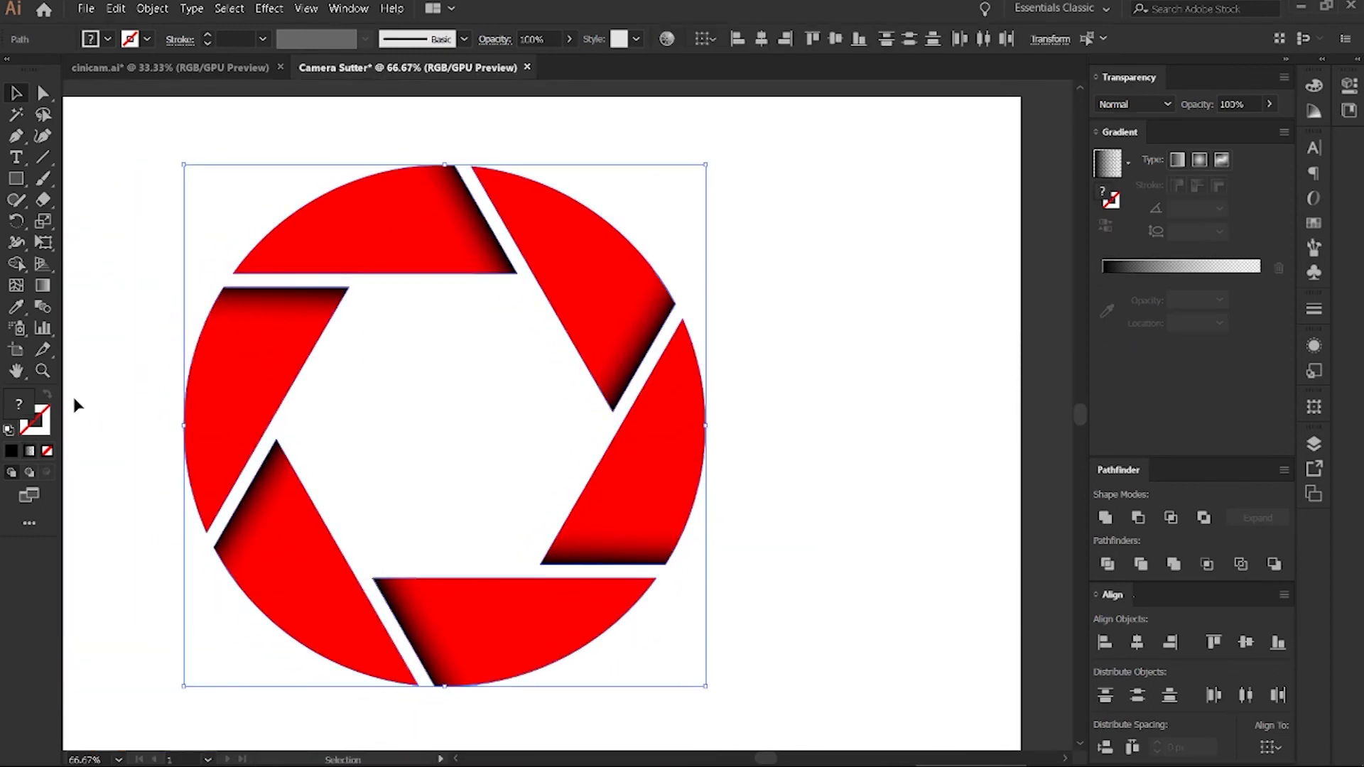
left_click(754, 250)
key("ctrl+minus")
key("ctrl+plus")
left_click_drag(208, 187, 657, 569)
key("ctrl+g")
key("ctrl+minus")
key("ctrl+plus")
left_click(774, 344)
- Draw a black rectangle covering the artboard and send it behind the shutter
key("m")
left_click_drag(82, 144, 107, 164)
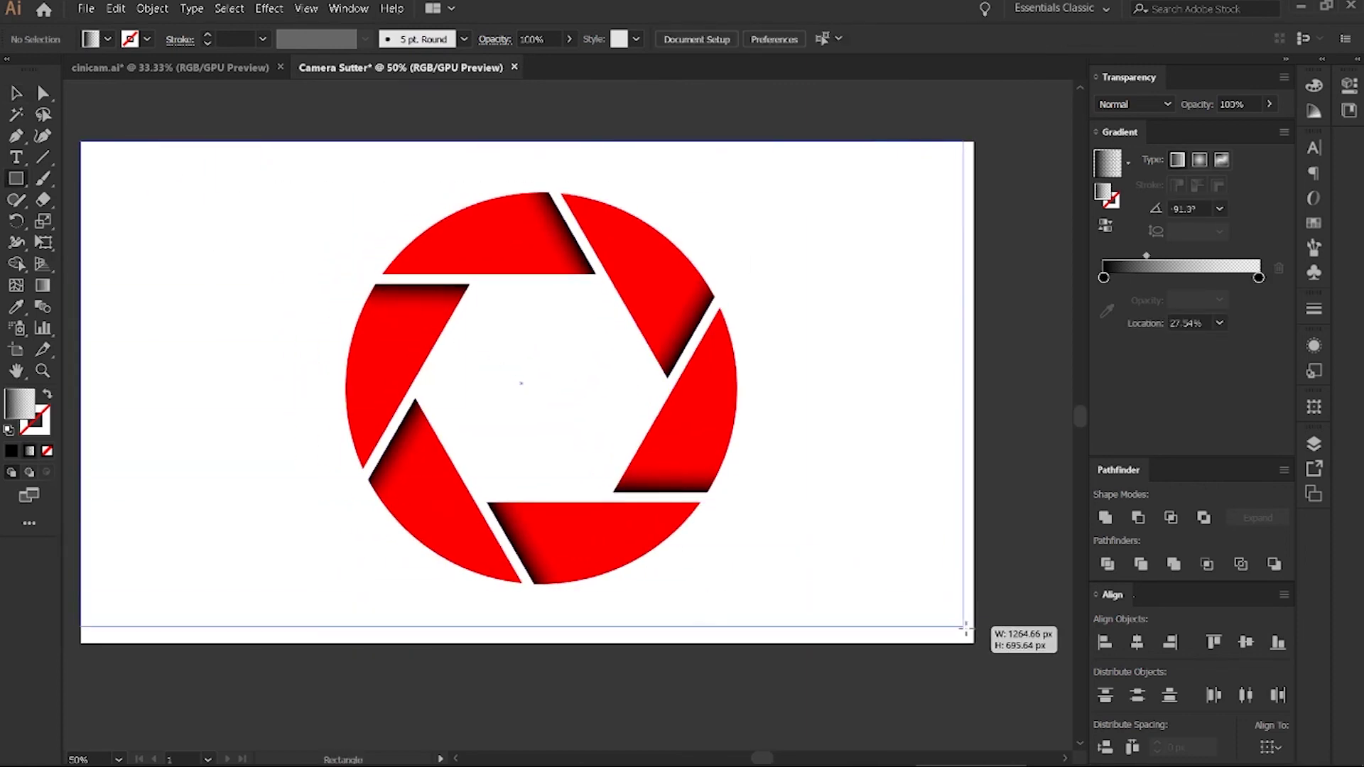
left_click_drag(971, 631, 973, 642)
left_click(10, 450)
right_click(281, 298)
mouse_move(448, 545)
mouse_move(370, 555)
left_click(497, 605)
left_click(132, 186)
left_click(719, 409)
- Select all the artwork and centre the shutter horizontally on the background
key("v")
key("ctrl+shift+a")
key("ctrl+a")
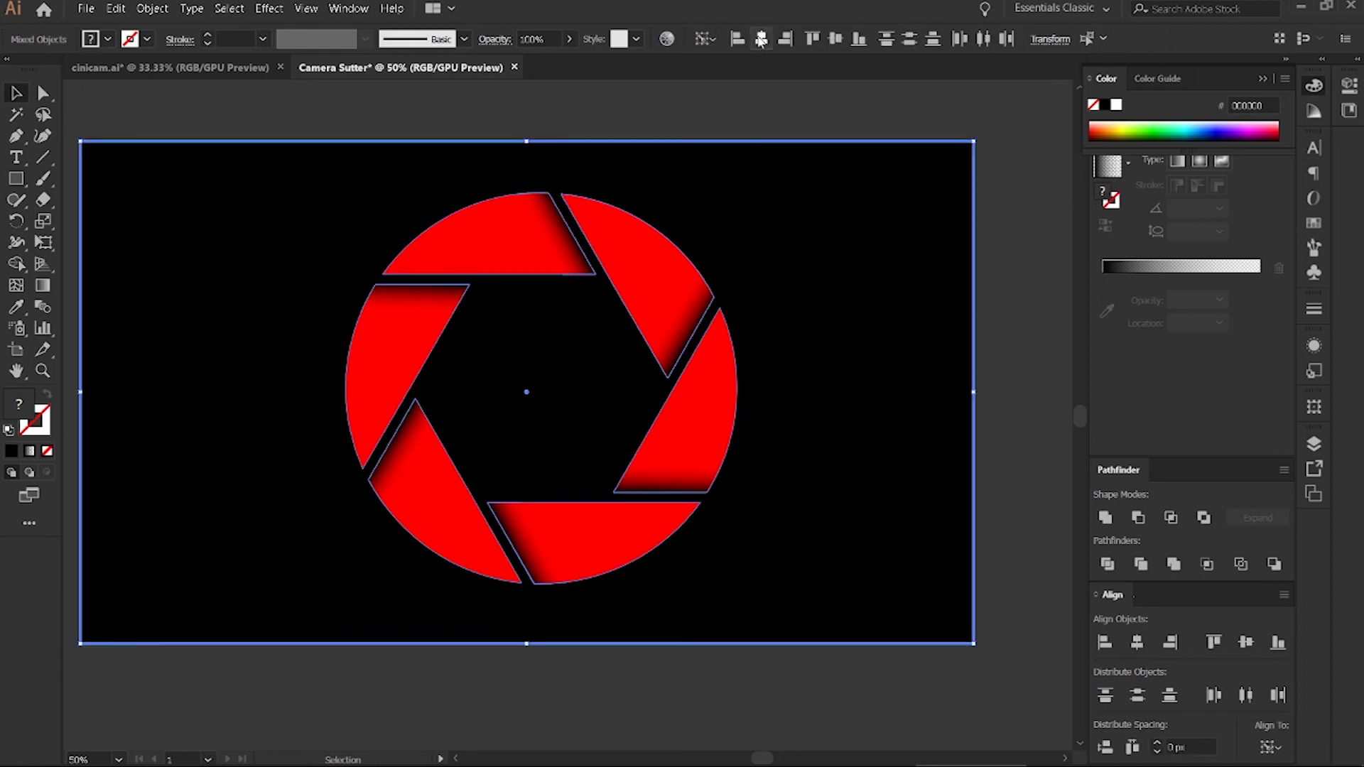
left_click(760, 39)
key("ctrl+shift+a")
key("ctrl+minus")
key("ctrl+plus")
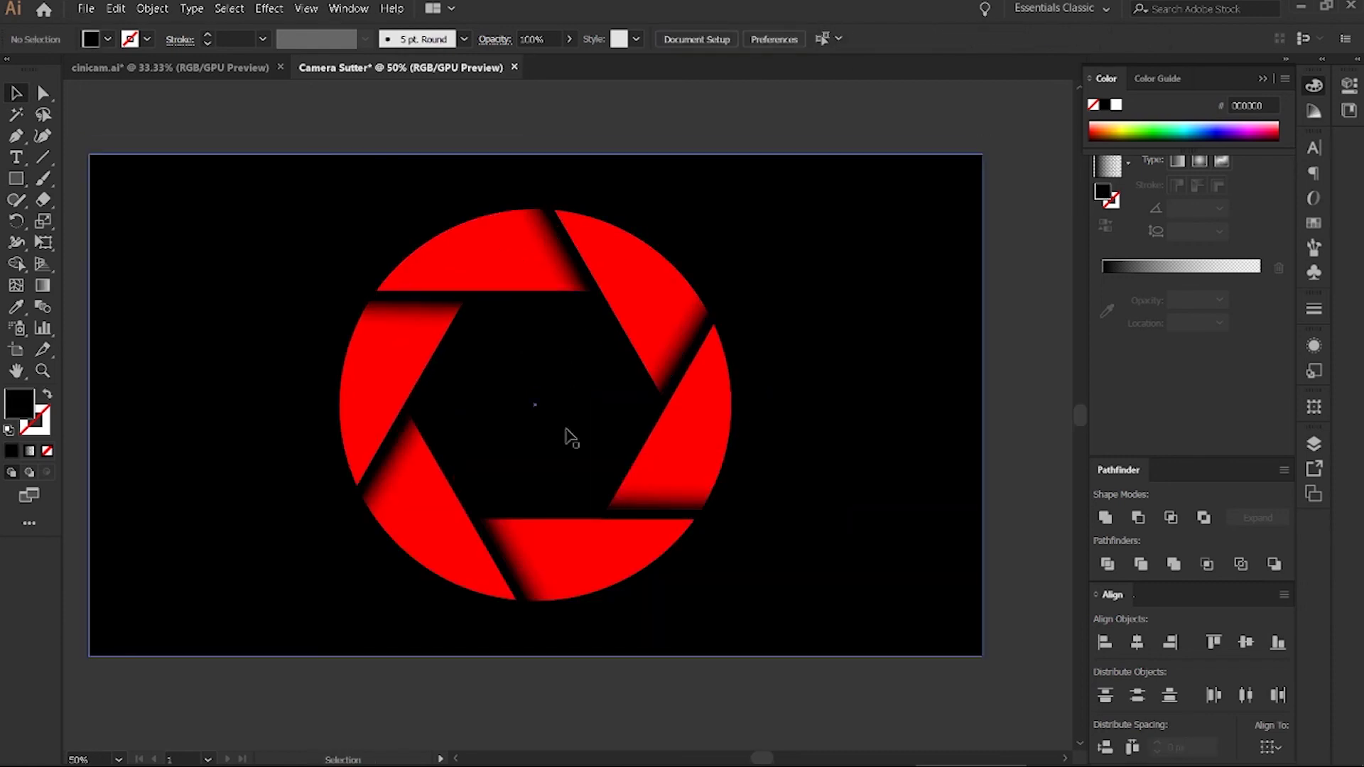
- Give the background rectangle a reversed radial gradient
left_click(219, 283)
left_click(29, 450)
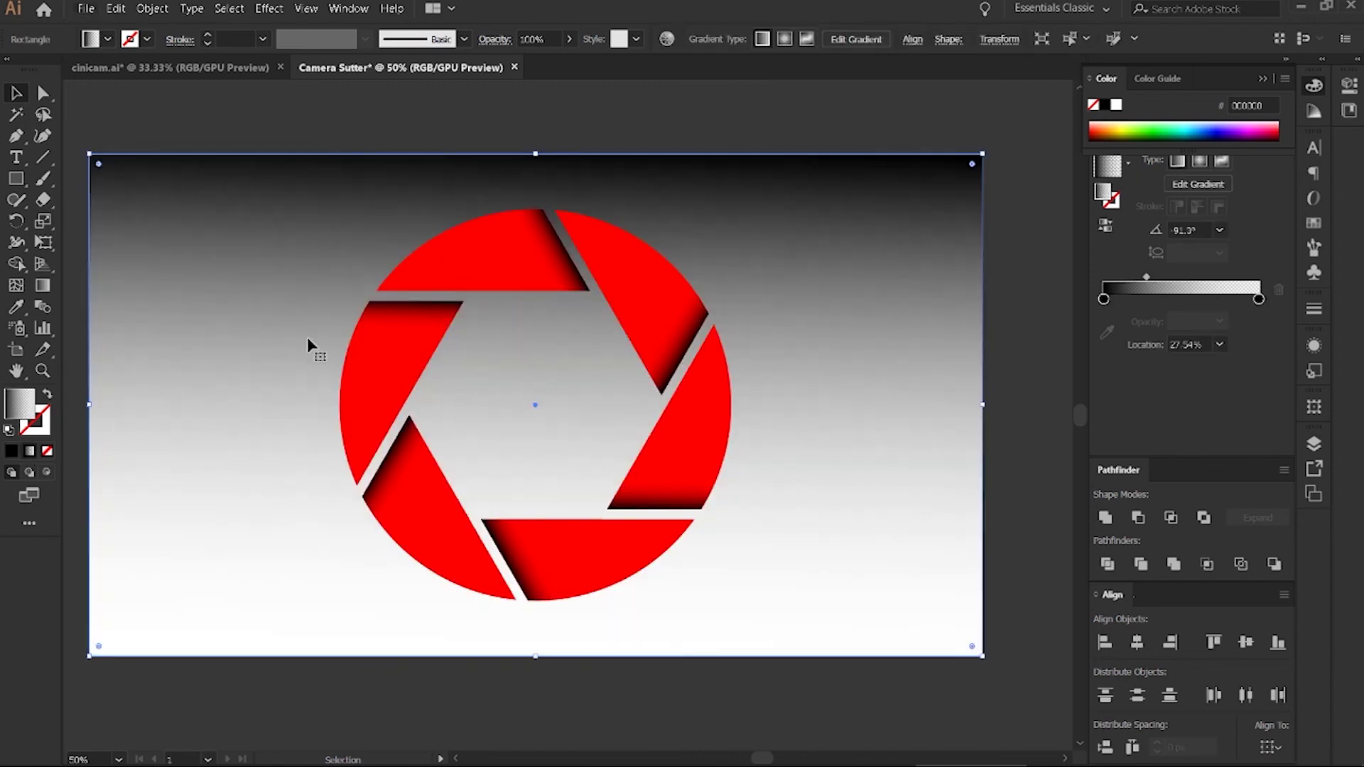
left_click(1199, 160)
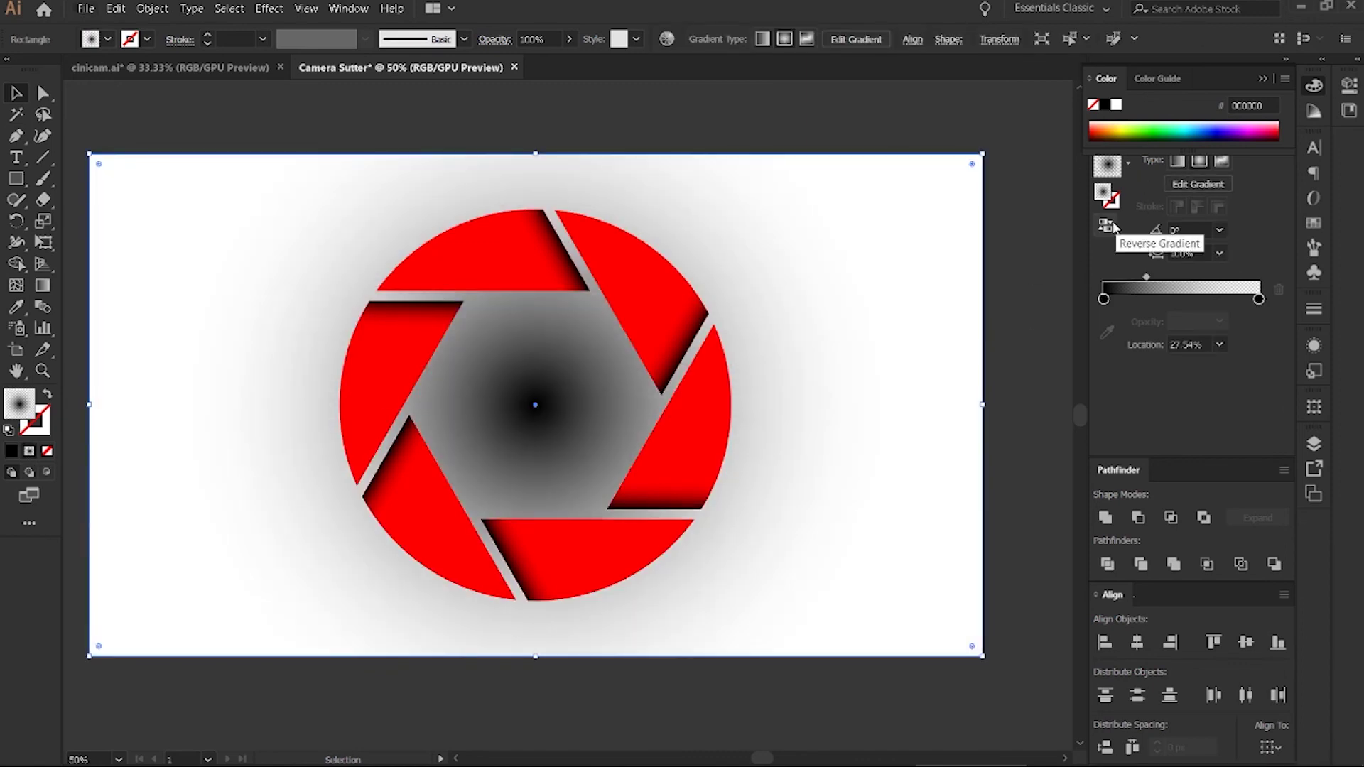
left_click(1105, 226)
- Set the outer gradient stop to 40% grey and the centre stop to white at 100% opacity
left_click(1257, 299)
double_click(1258, 299)
left_click(1029, 394)
left_click(1143, 396)
left_click(1103, 299)
double_click(1102, 299)
left_click(1054, 355)
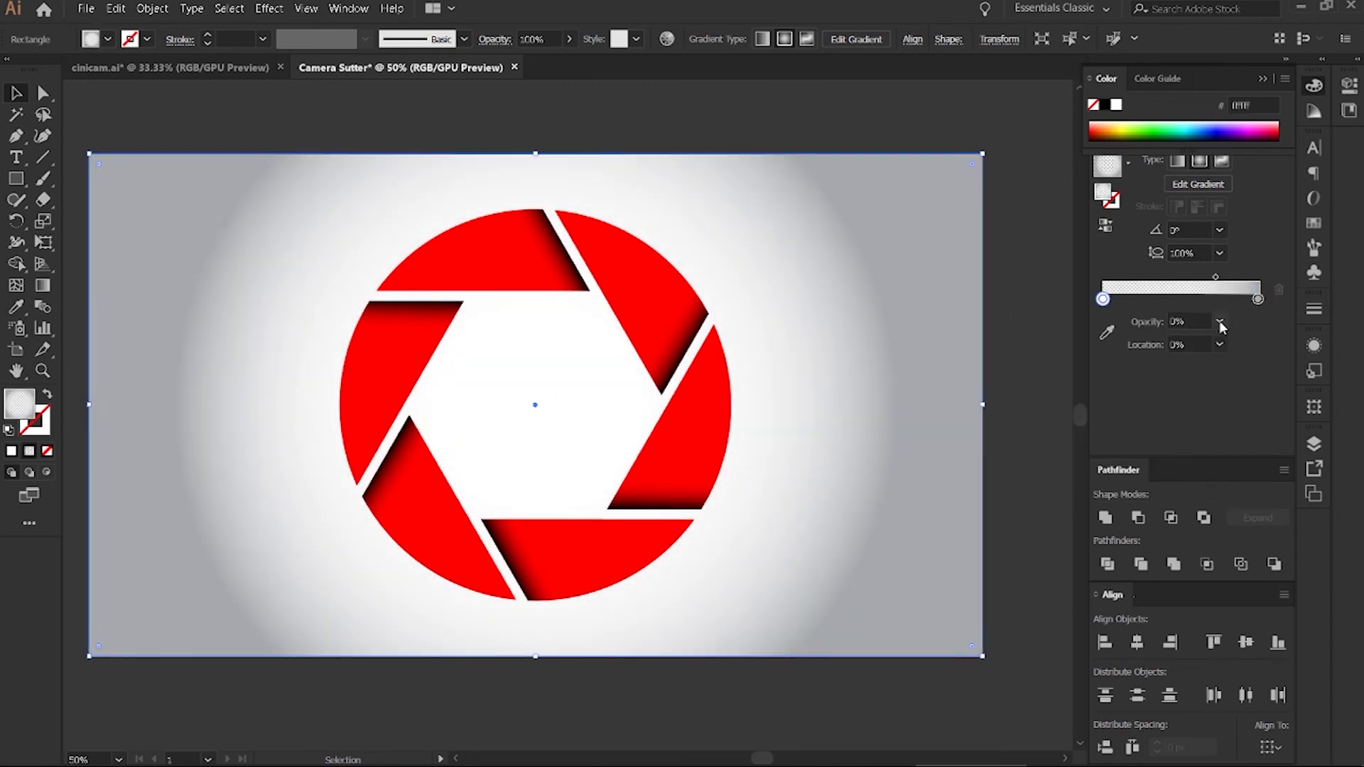
left_click(1219, 321)
left_click(1236, 360)
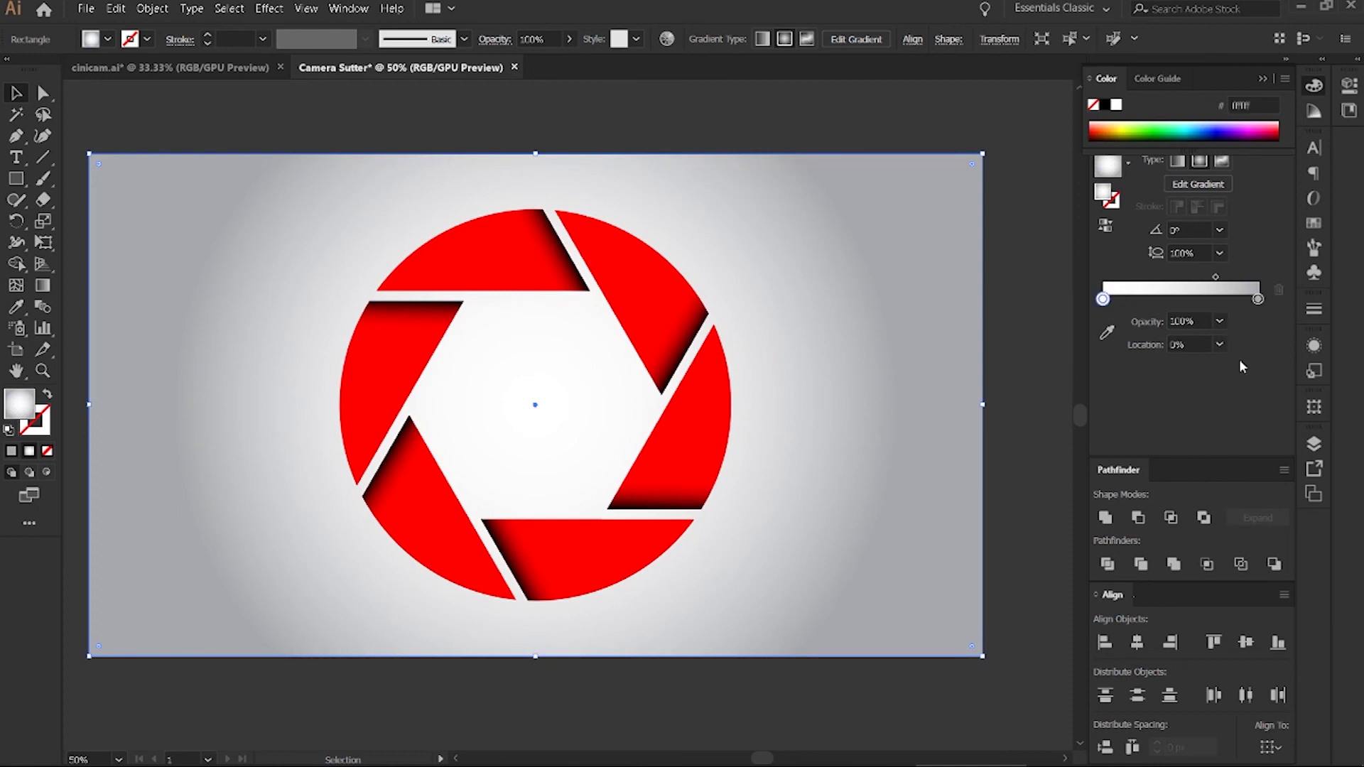